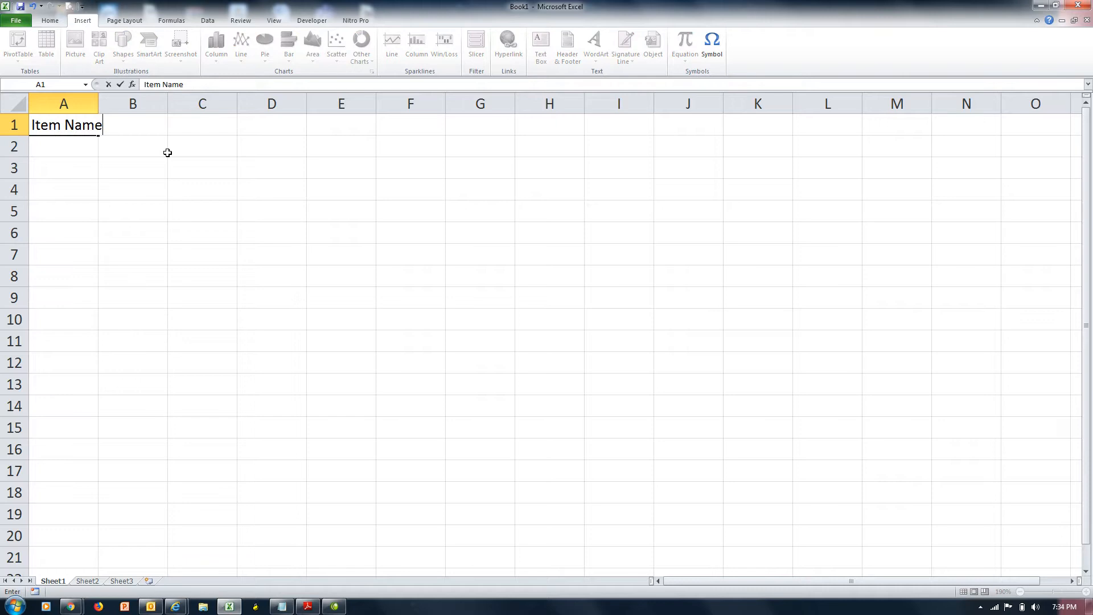
Step: Keep Item Name as the first header, and add the headers Quntity in B1 and Price in C1
{"action": "key", "text": "Tab"}
{"action": "type", "text": "Quntity"}
{"action": "key", "text": "Tab"}
{"action": "type", "text": "P"}
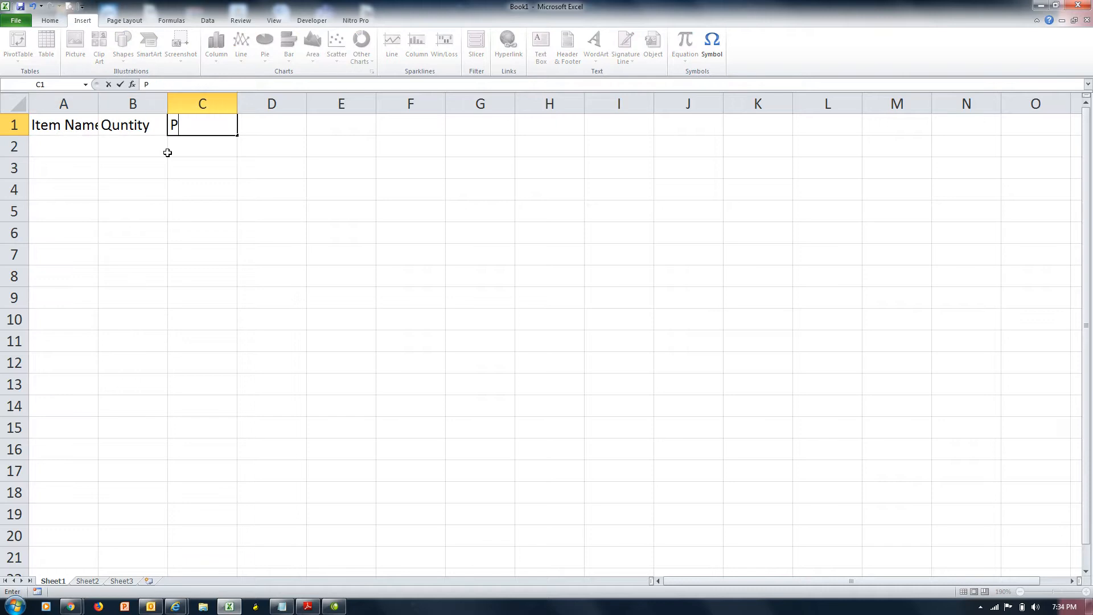
{"action": "type", "text": "rice"}
{"action": "key", "text": "Tab"}
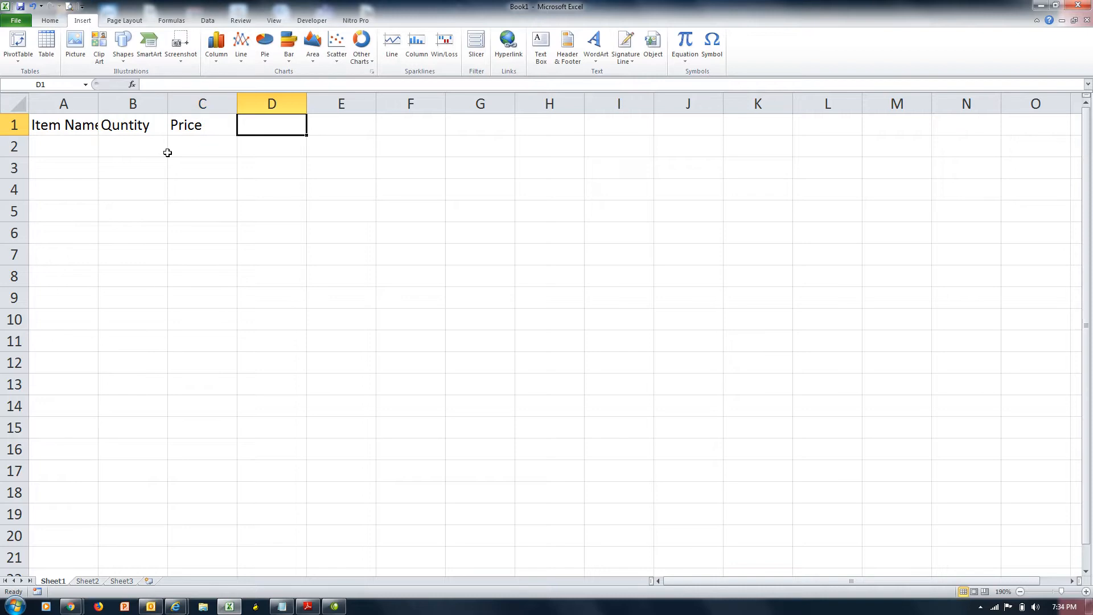
Step: Enter the header T Amount in cell D1
{"action": "type", "text": "Amo"}
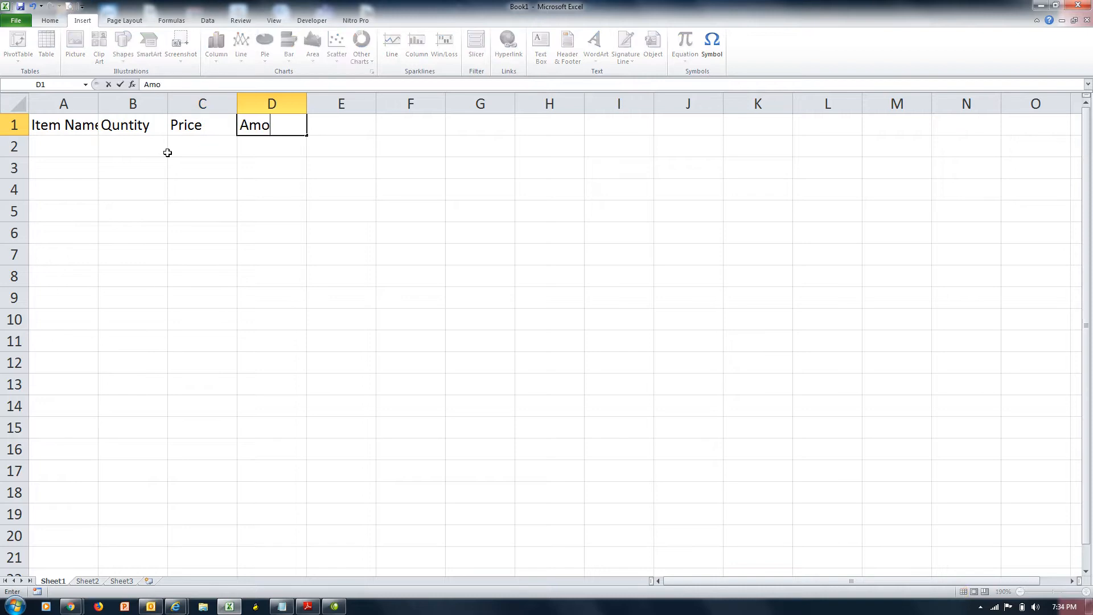
{"action": "type", "text": "u"}
{"action": "key", "text": "BackSpace"}
{"action": "key", "text": "BackSpace"}
{"action": "key", "text": "BackSpace"}
{"action": "key", "text": "BackSpace"}
{"action": "type", "text": "T A ount"}
{"action": "key", "text": "Return"}
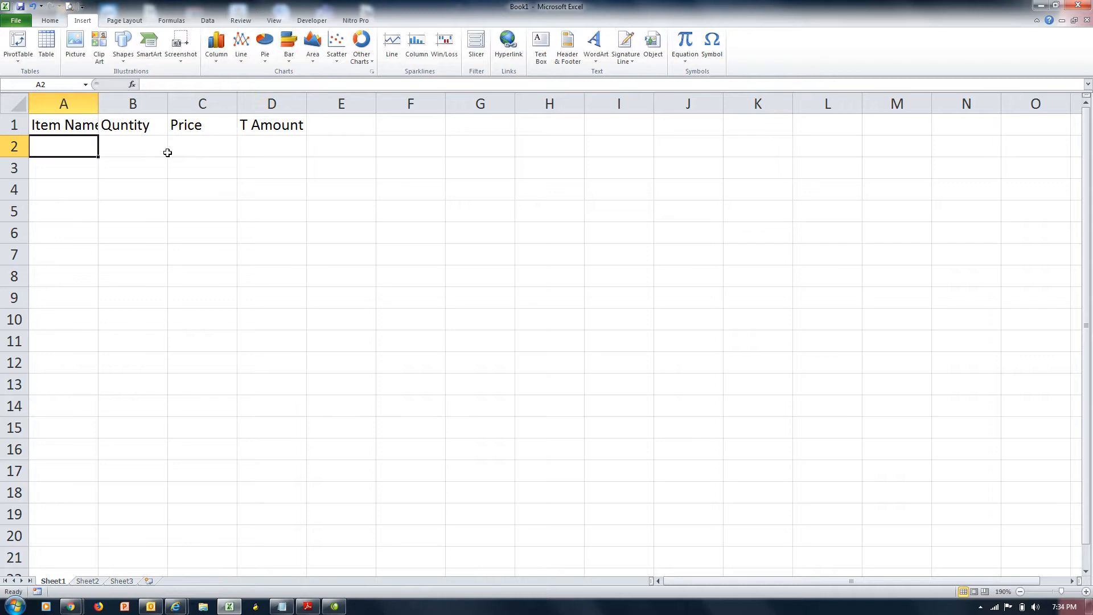
Step: Autofit the width of column A and fill the header cells A1:D1 with black
{"action": "double_click", "coordinate": [99, 96]}
{"action": "left_click_drag", "start_coordinate": [60, 129], "coordinate": [268, 122]}
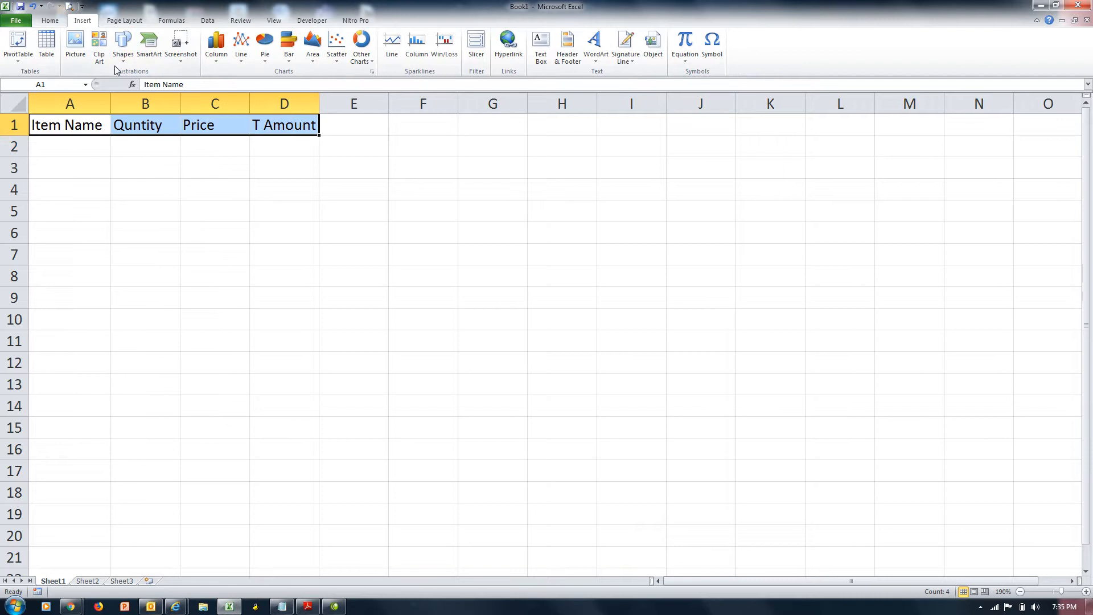
{"action": "scroll", "coordinate": [115, 66], "scroll_direction": "up", "scroll_amount": 1}
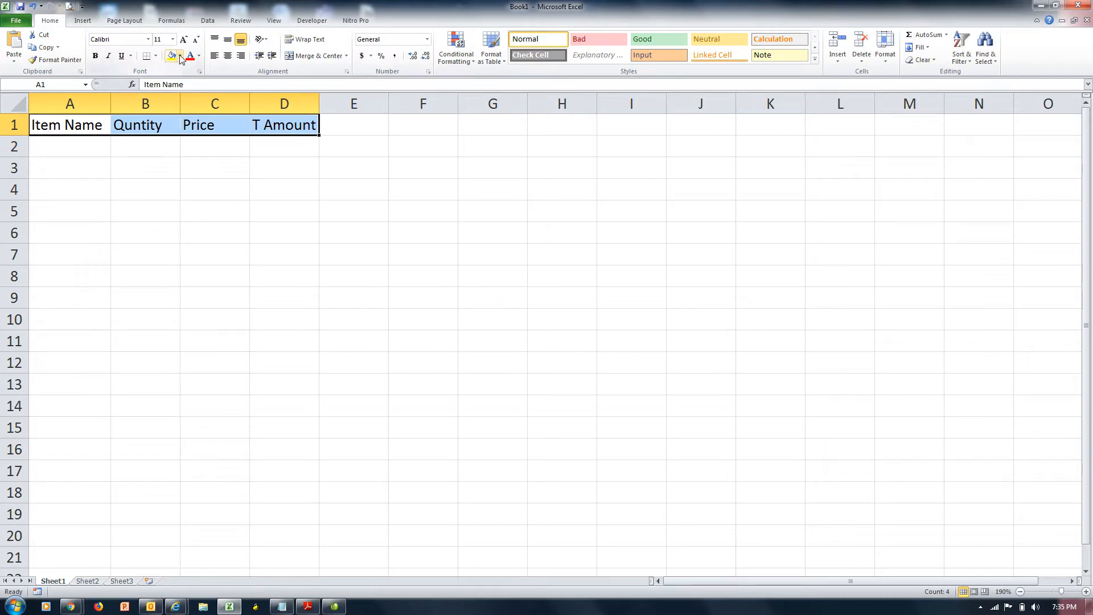
{"action": "left_click", "coordinate": [180, 55]}
{"action": "left_click", "coordinate": [181, 89]}
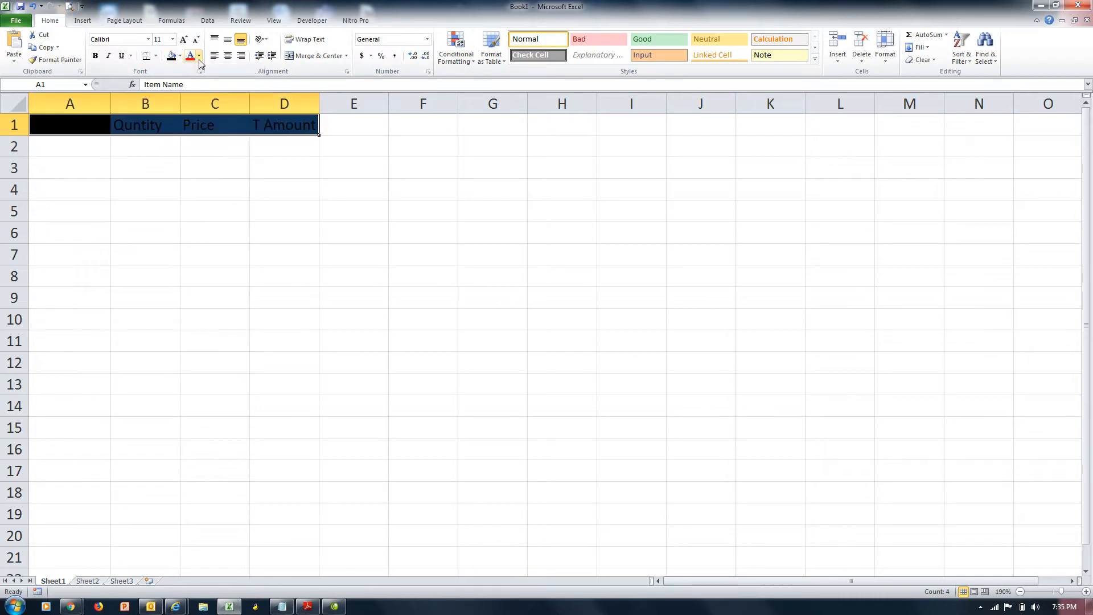
Step: Set the font color of the header cells A1:D1 to white
{"action": "left_click", "coordinate": [199, 56]}
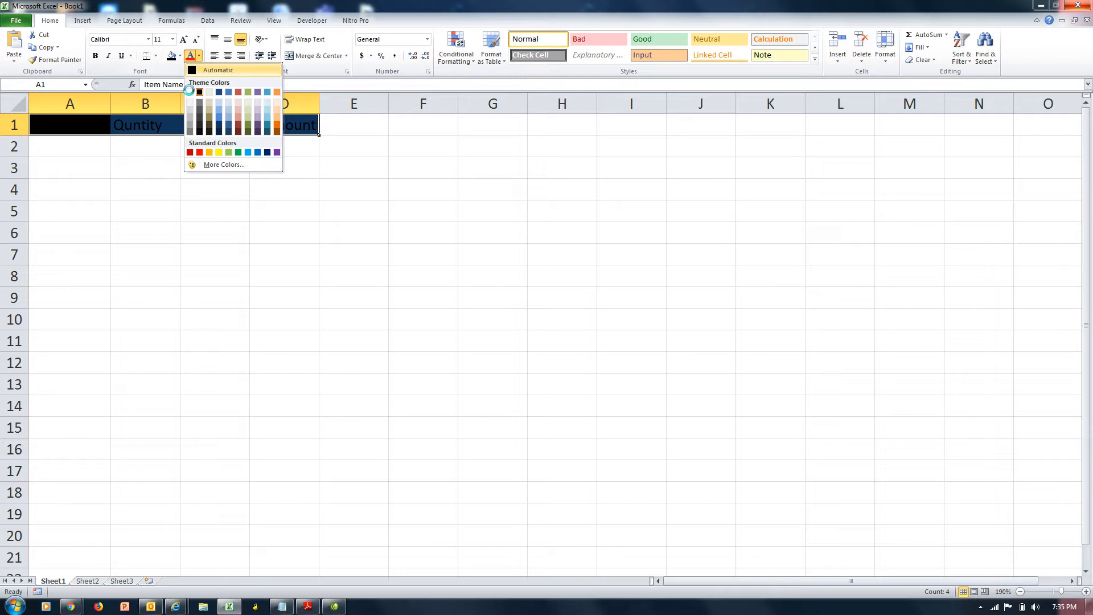
{"action": "left_click", "coordinate": [190, 91]}
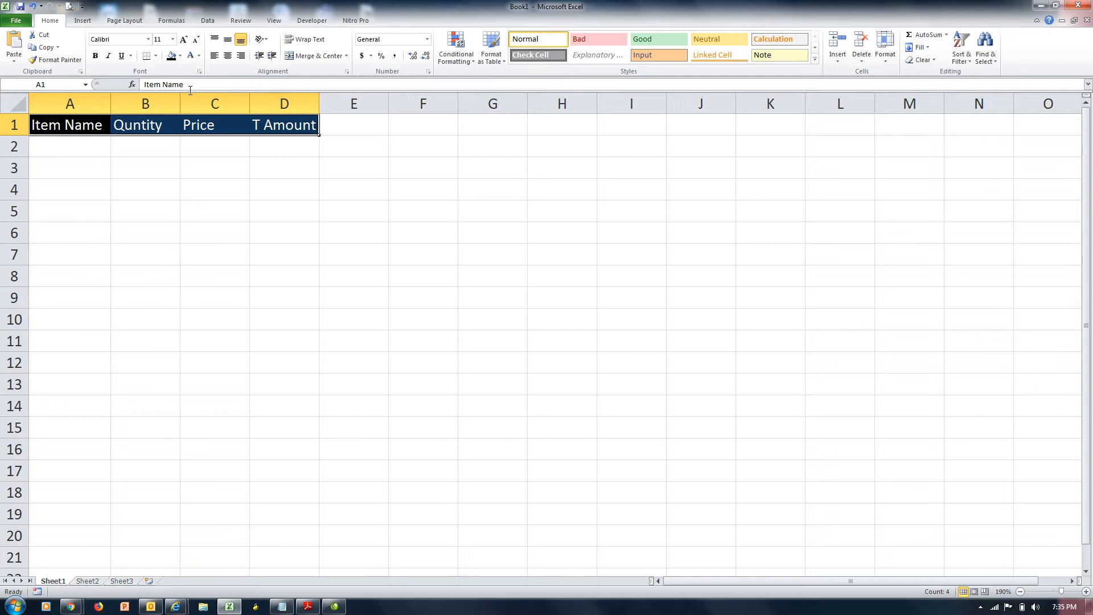
{"action": "left_click", "coordinate": [88, 140]}
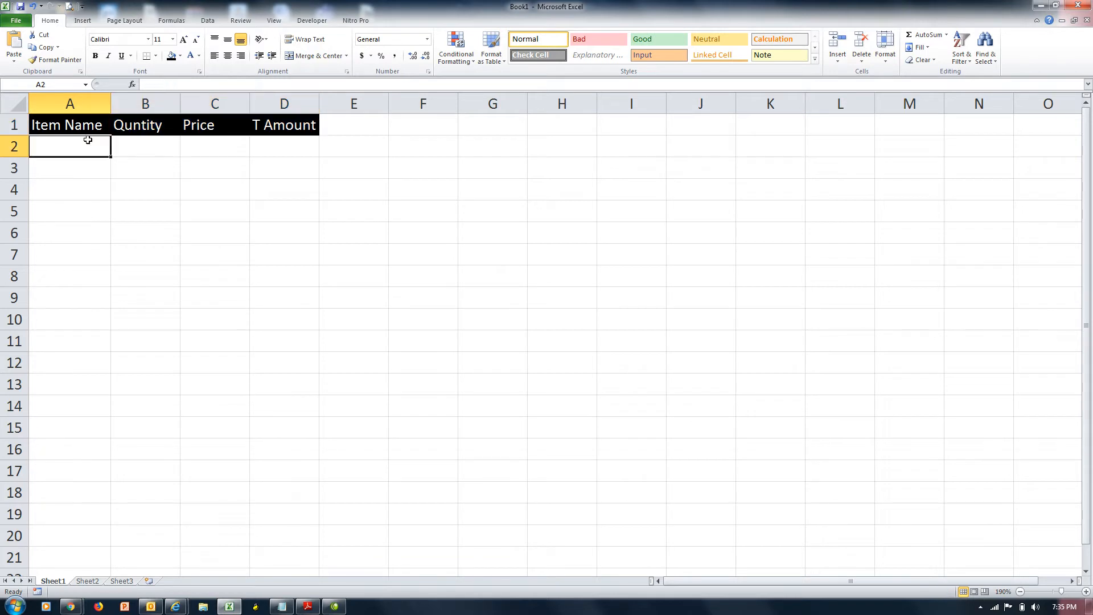
{"action": "left_click", "coordinate": [358, 125]}
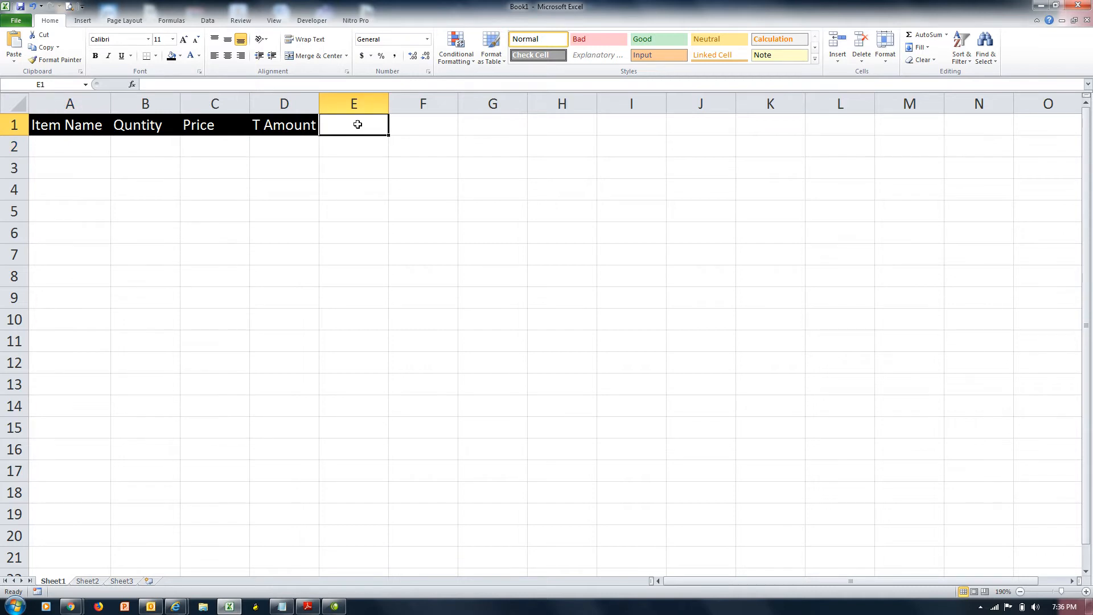
Step: List the items Mouse, keyboard and Speaker under Item Name in cells A2 to A4
{"action": "left_click", "coordinate": [84, 149]}
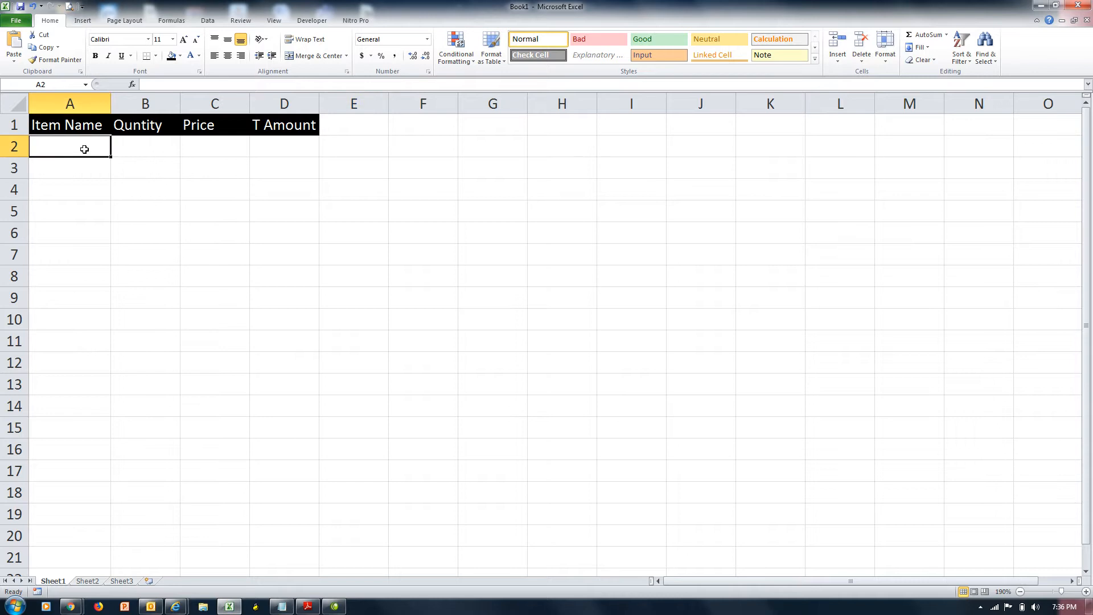
{"action": "type", "text": "Mouse"}
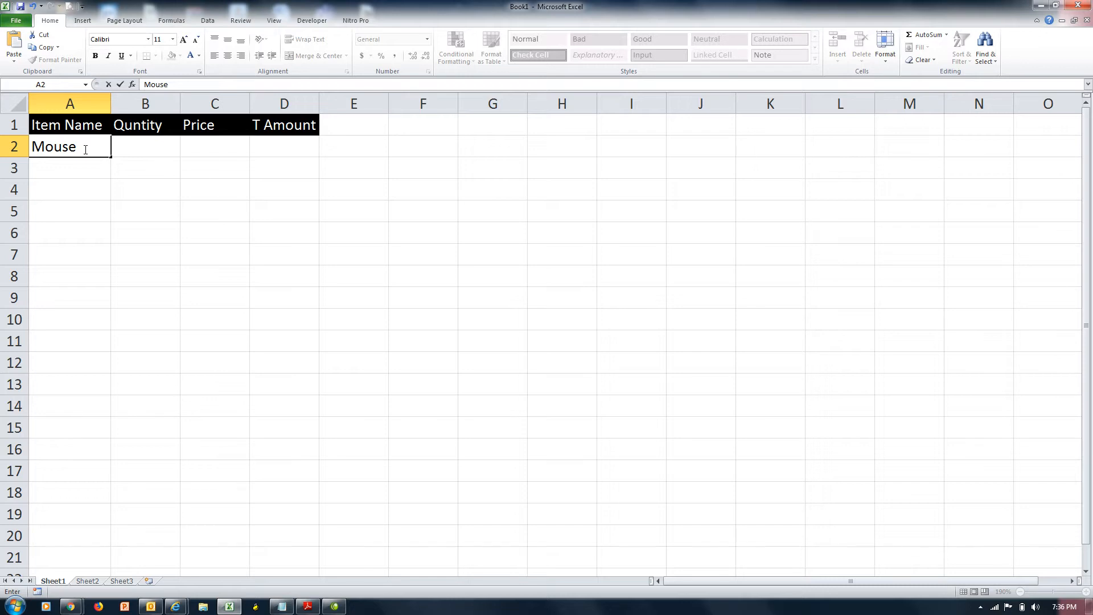
{"action": "key", "text": "Return"}
{"action": "type", "text": "keyboa"}
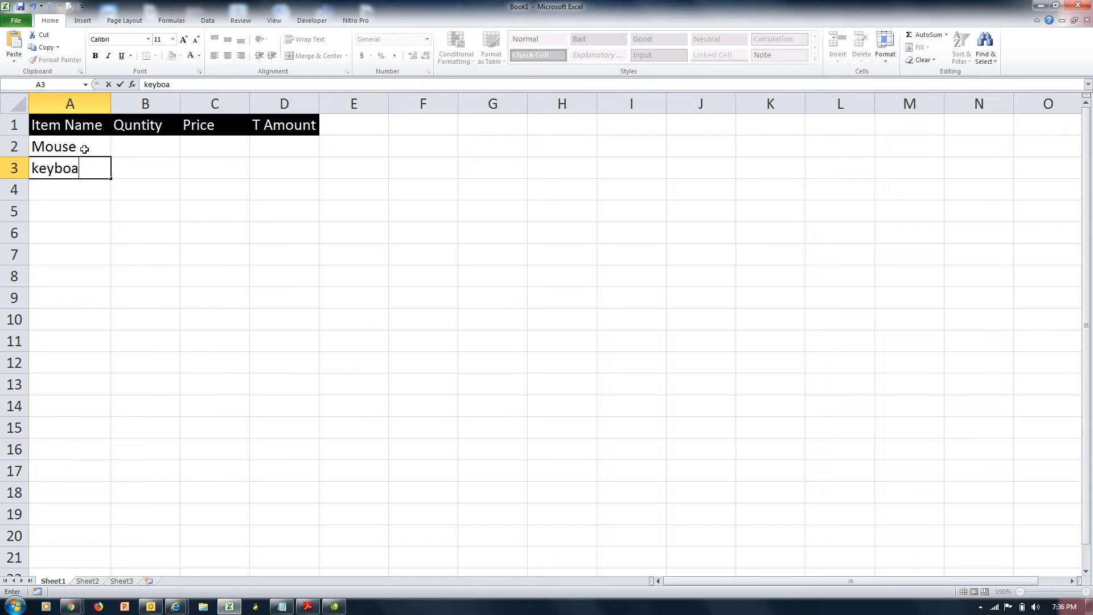
{"action": "type", "text": "rd"}
{"action": "key", "text": "Return"}
{"action": "type", "text": "Speaker"}
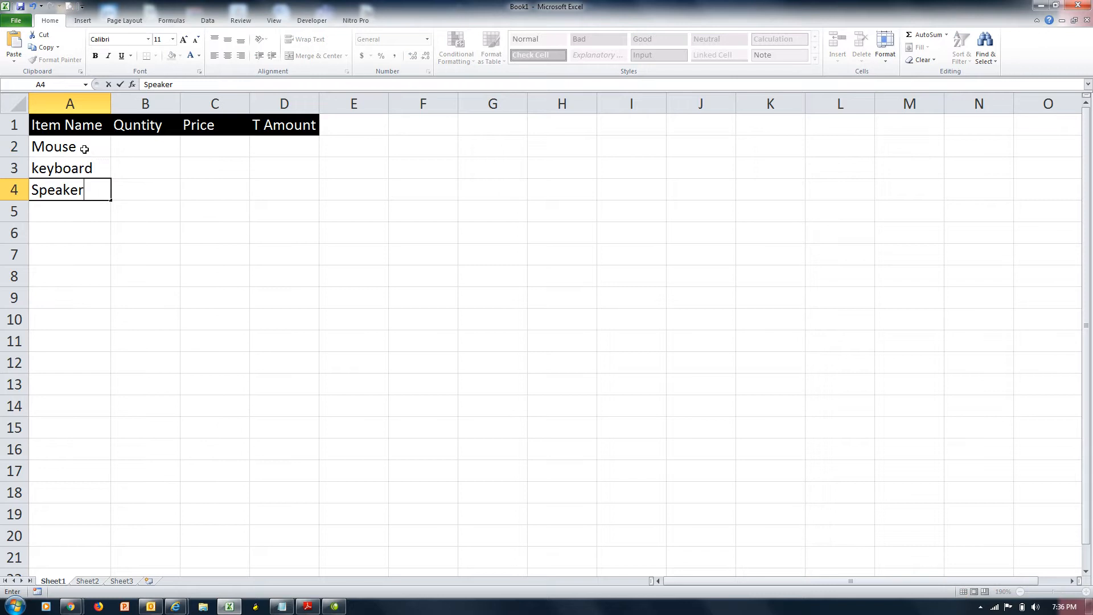
{"action": "left_click", "coordinate": [85, 149]}
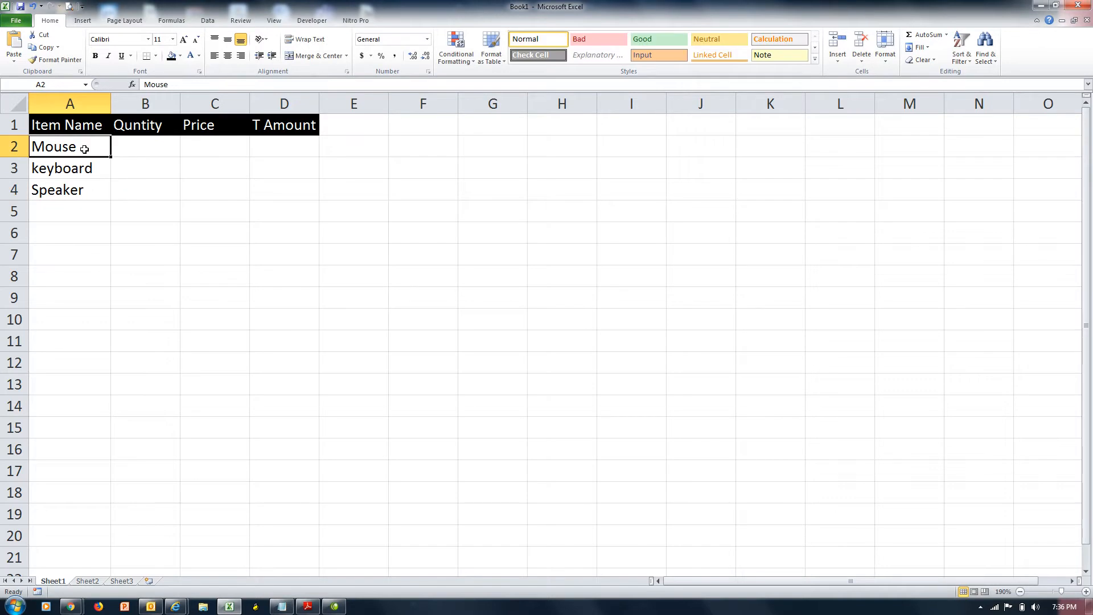
Step: Enter a quantity of 100 in B2 and a price of 150 in C2 for the Mouse
{"action": "key", "text": "Right"}
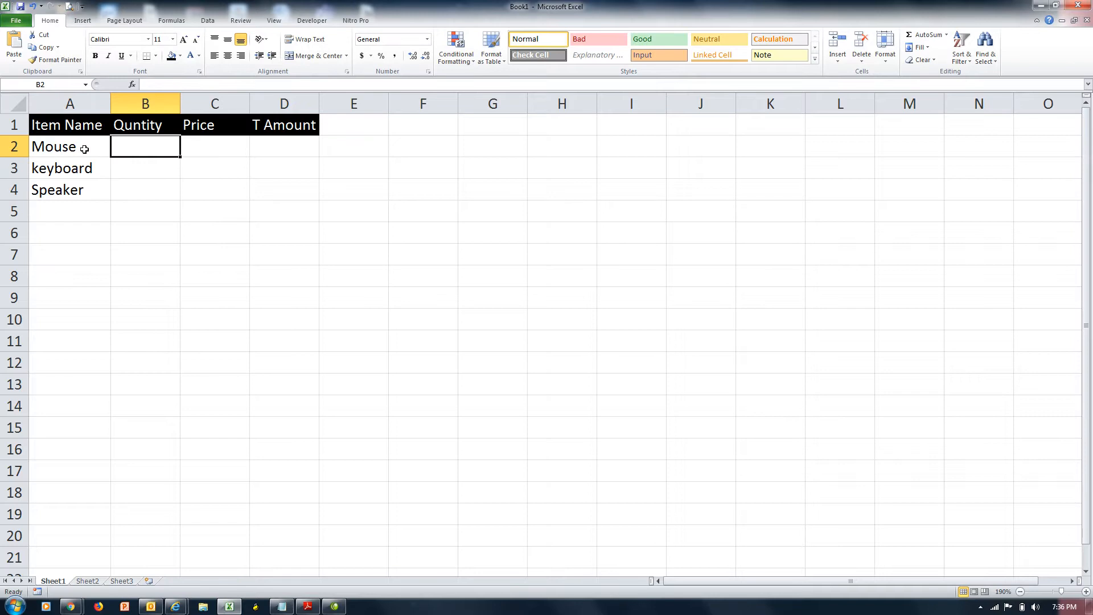
{"action": "type", "text": "100"}
{"action": "key", "text": "Right"}
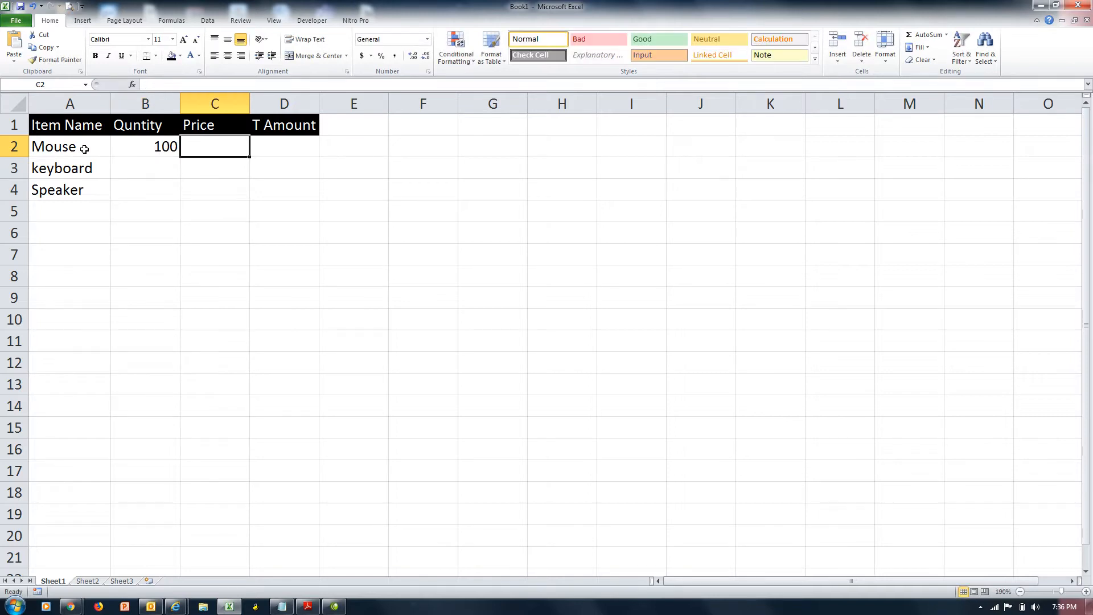
{"action": "type", "text": "150"}
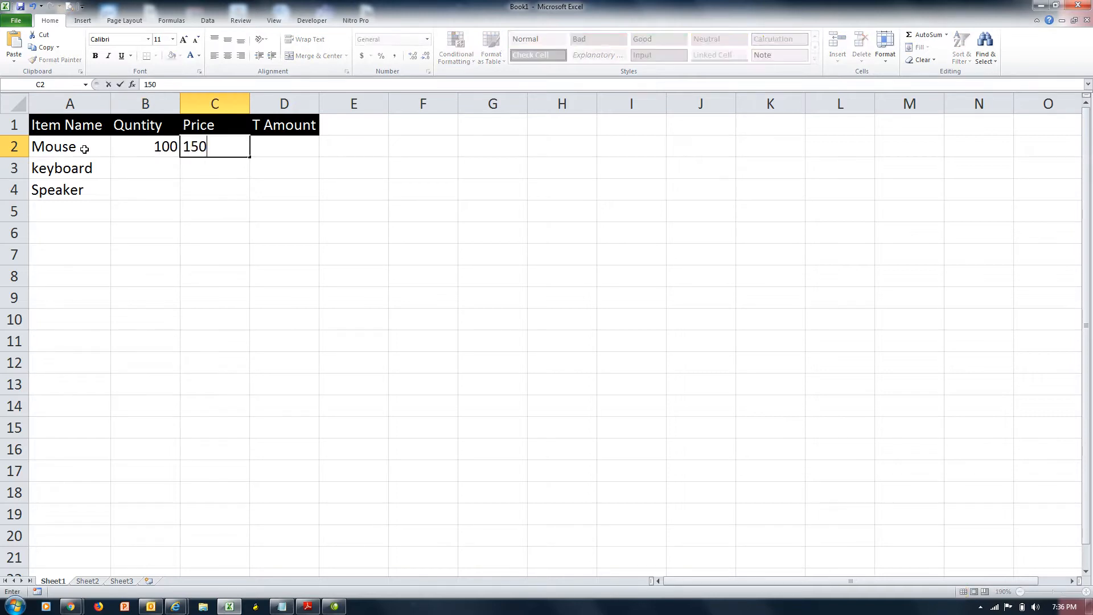
{"action": "key", "text": "Right"}
{"action": "type", "text": "="}
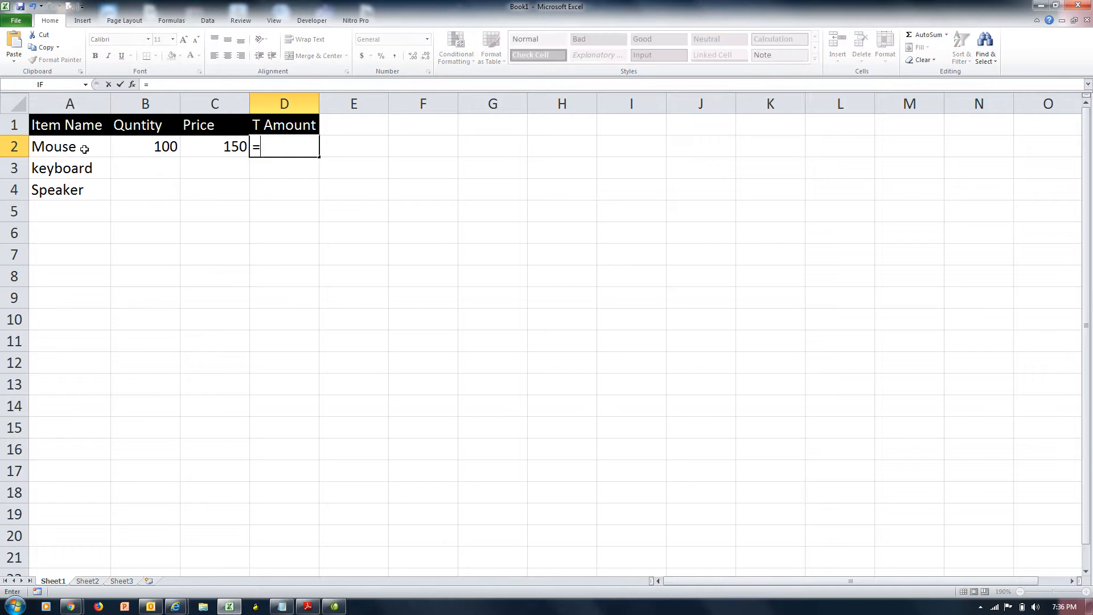
{"action": "key", "text": "Left"}
{"action": "key", "text": "Left"}
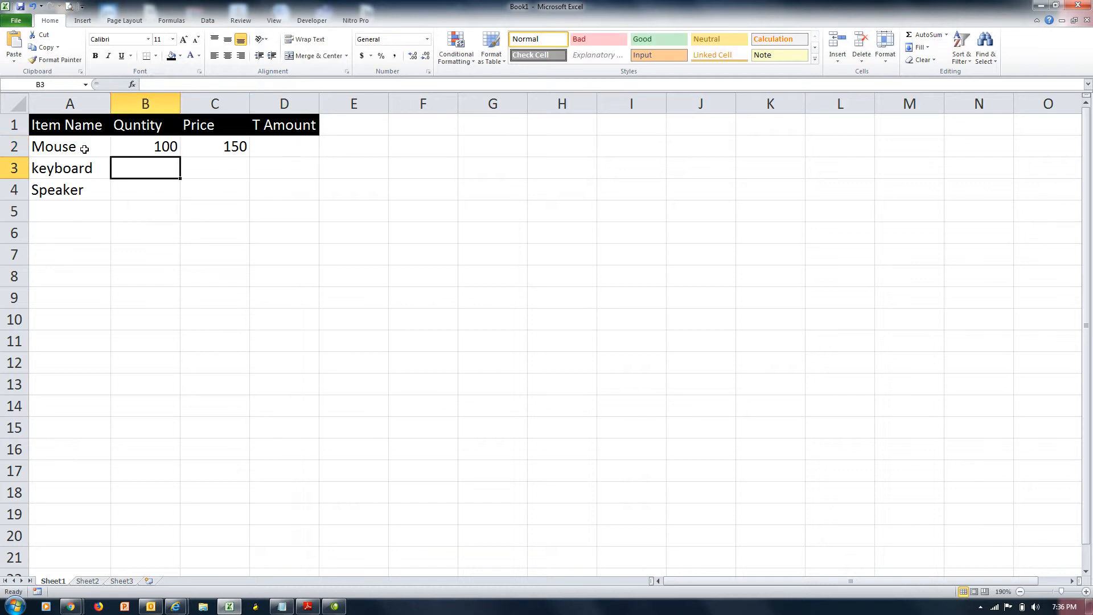
{"action": "left_click", "coordinate": [84, 149]}
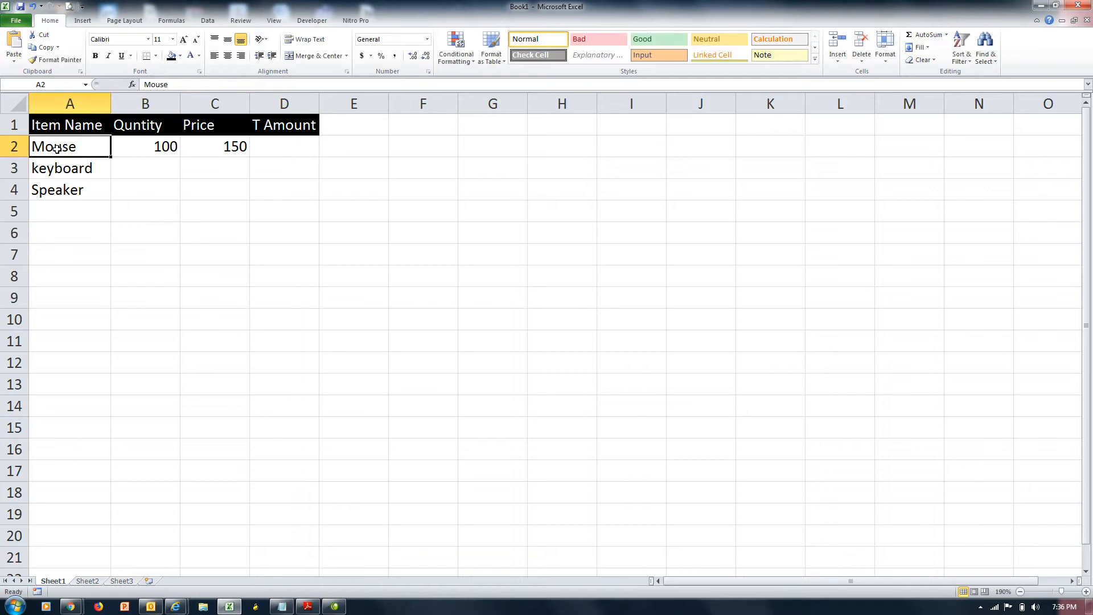
{"action": "left_click", "coordinate": [142, 144]}
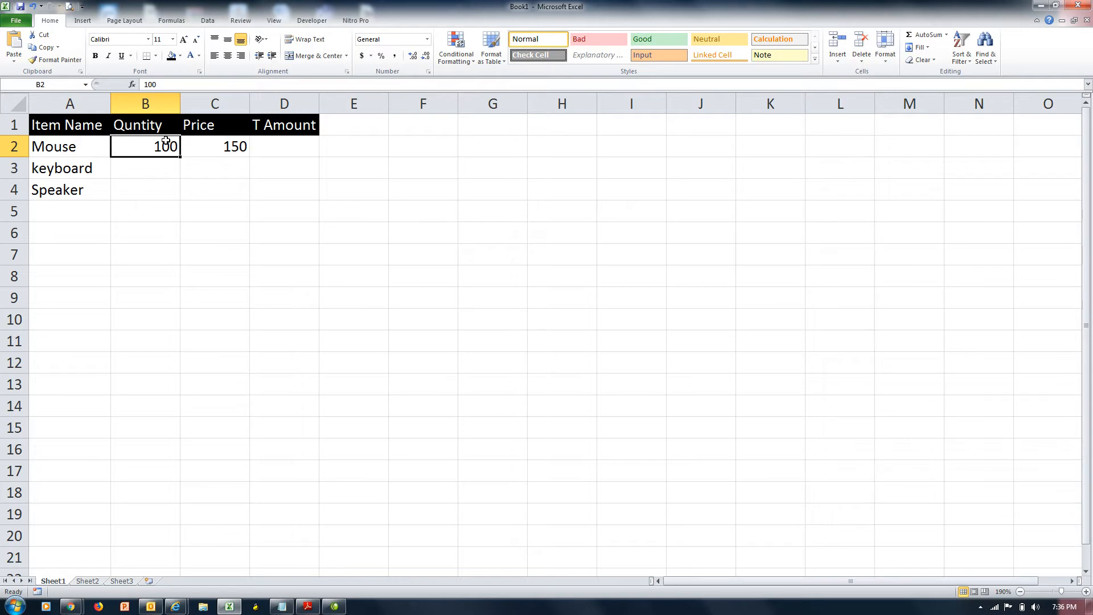
{"action": "left_click", "coordinate": [198, 147]}
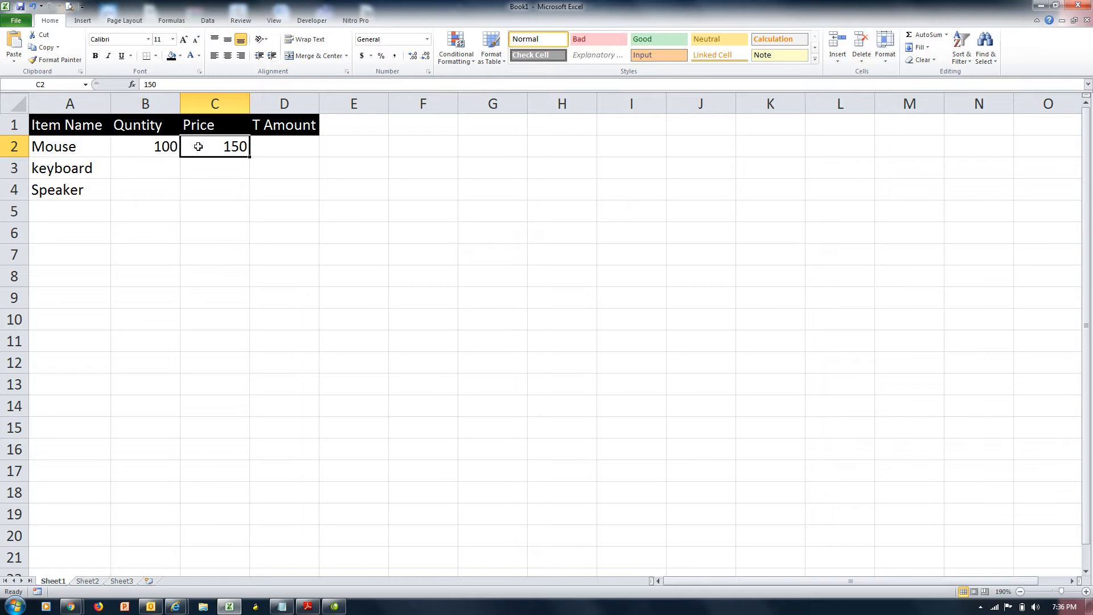
{"action": "left_click", "coordinate": [281, 143]}
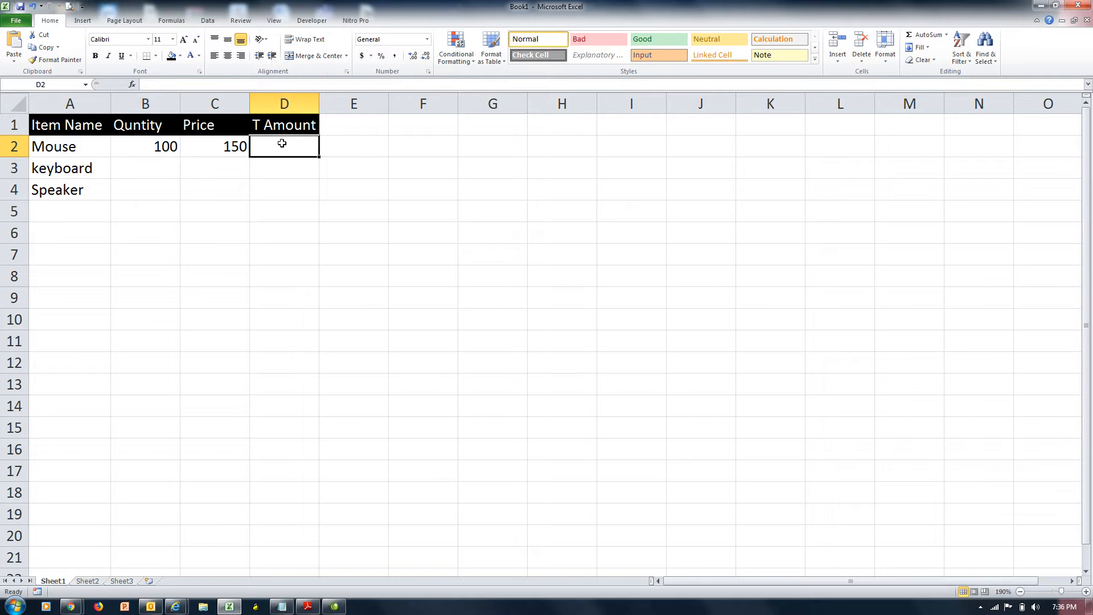
{"action": "left_click", "coordinate": [228, 152]}
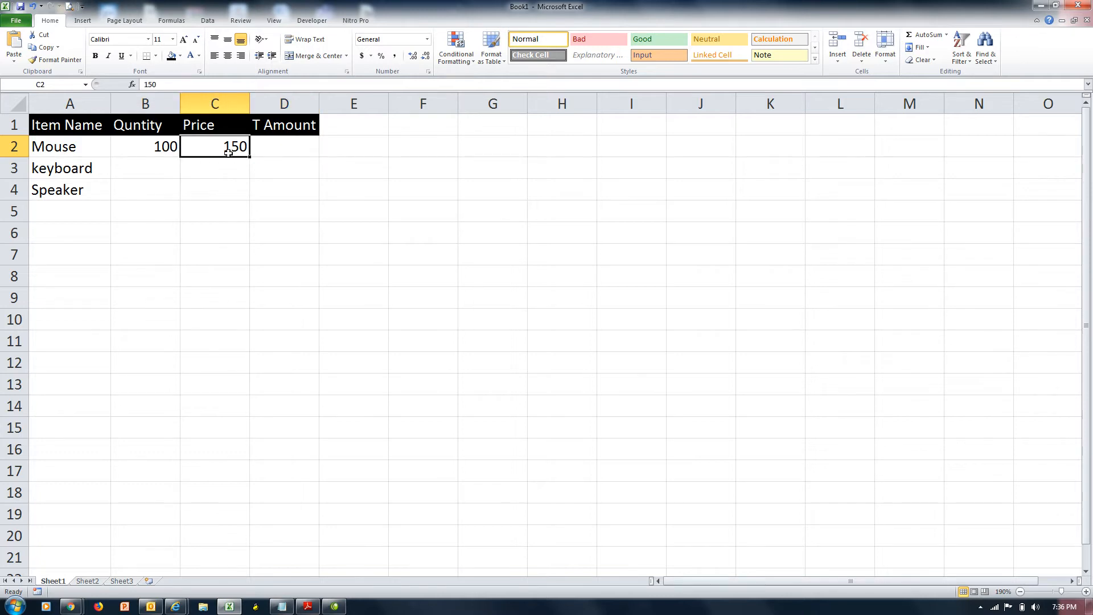
Step: Try adding the Mouse's quantity and price in D2 with the formula =B2+C2
{"action": "left_click", "coordinate": [281, 149]}
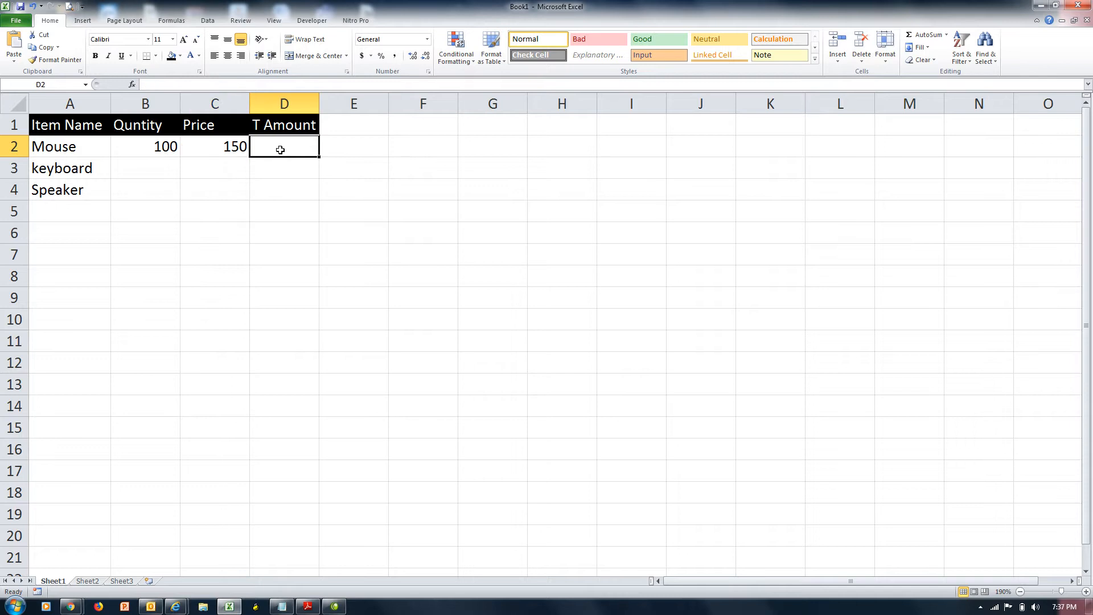
{"action": "type", "text": "="}
{"action": "left_click", "coordinate": [165, 146]}
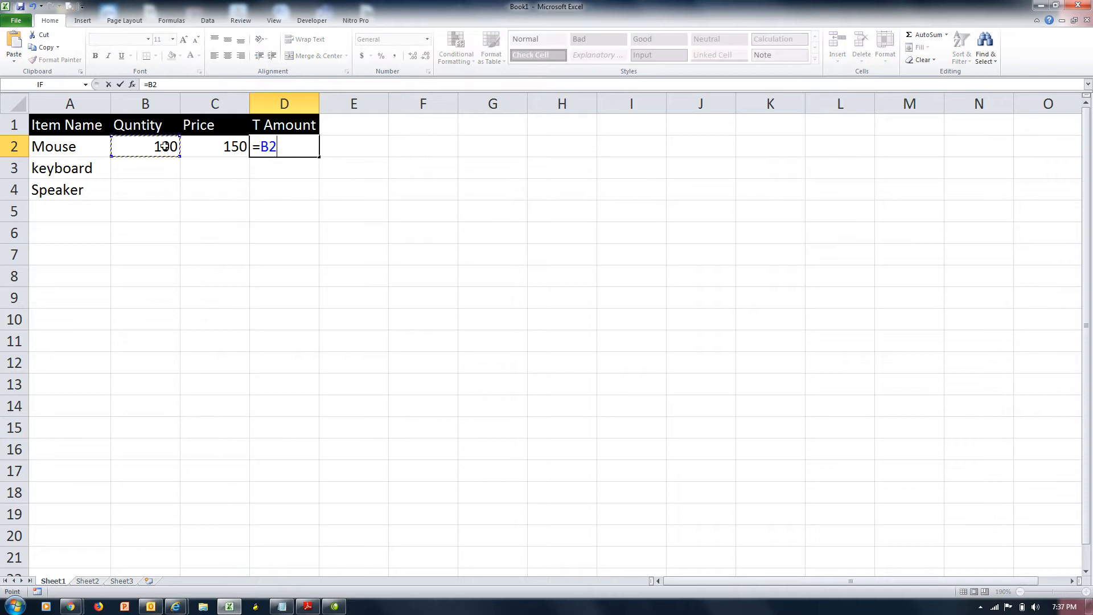
{"action": "type", "text": "+"}
{"action": "left_click", "coordinate": [214, 153]}
{"action": "key", "text": "Return"}
Step: Calculate the Mouse's T Amount in D2 by multiplying quantity by price with the formula =B2*C2
{"action": "key", "text": "Up"}
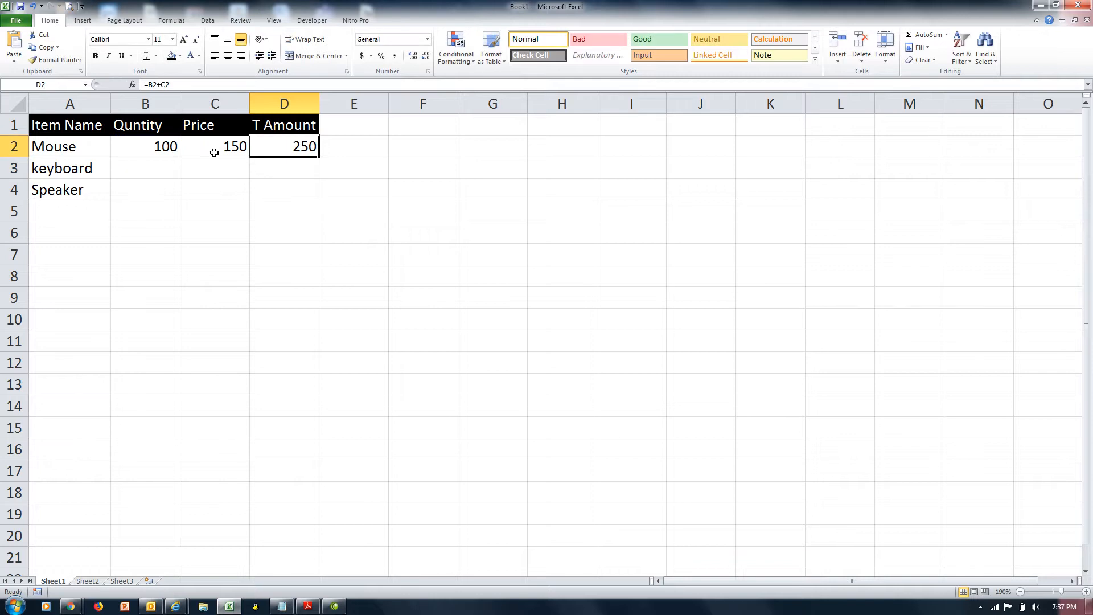
{"action": "type", "text": "="}
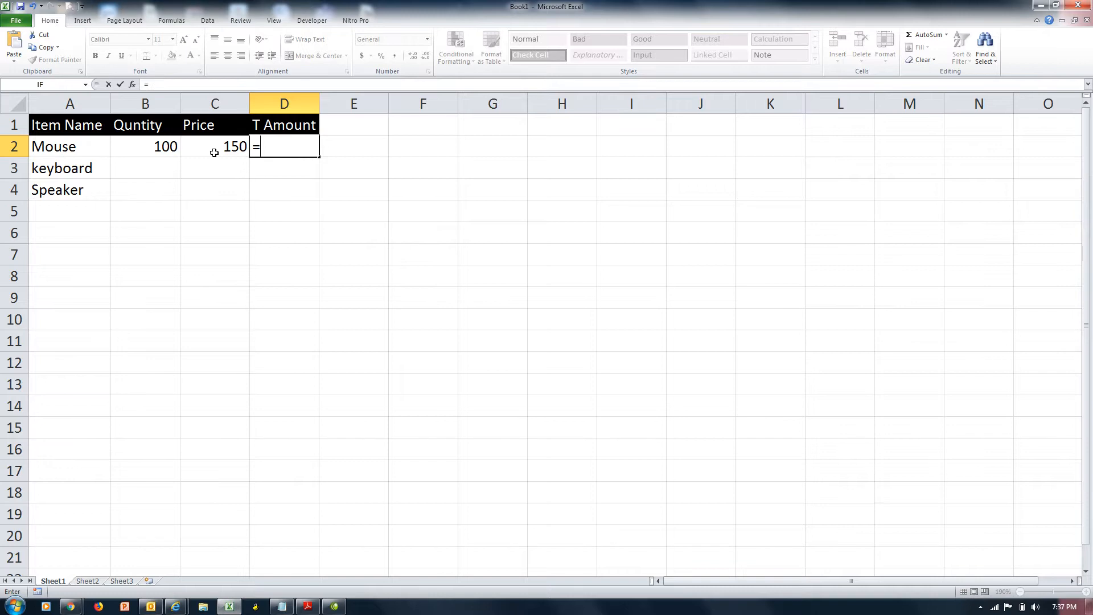
{"action": "left_click", "coordinate": [161, 147]}
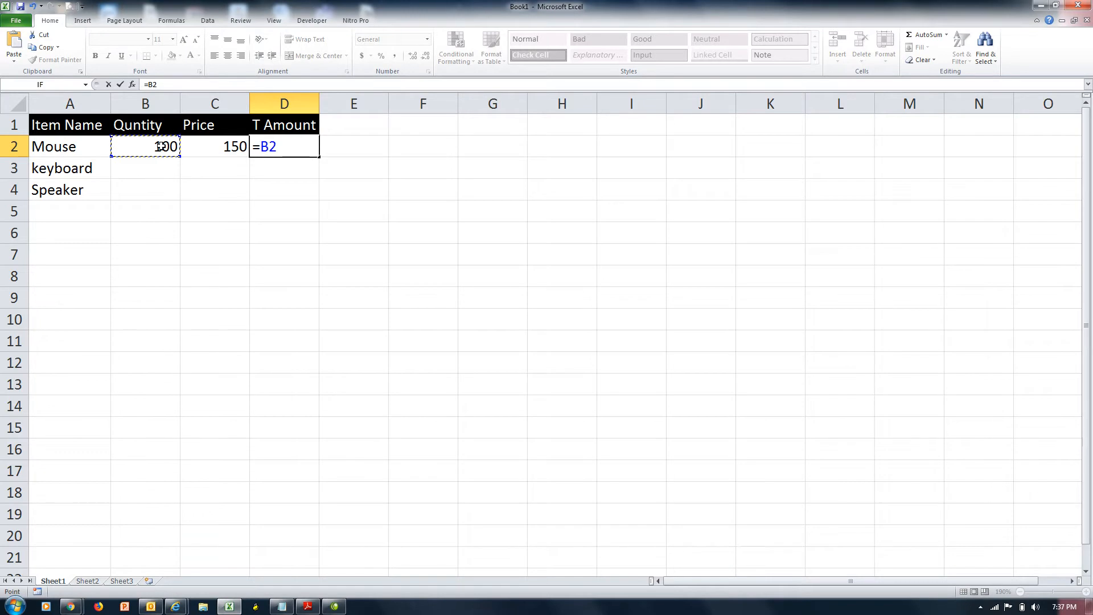
{"action": "type", "text": "*"}
{"action": "left_click", "coordinate": [217, 151]}
{"action": "key", "text": "Return"}
{"action": "key", "text": "Up"}
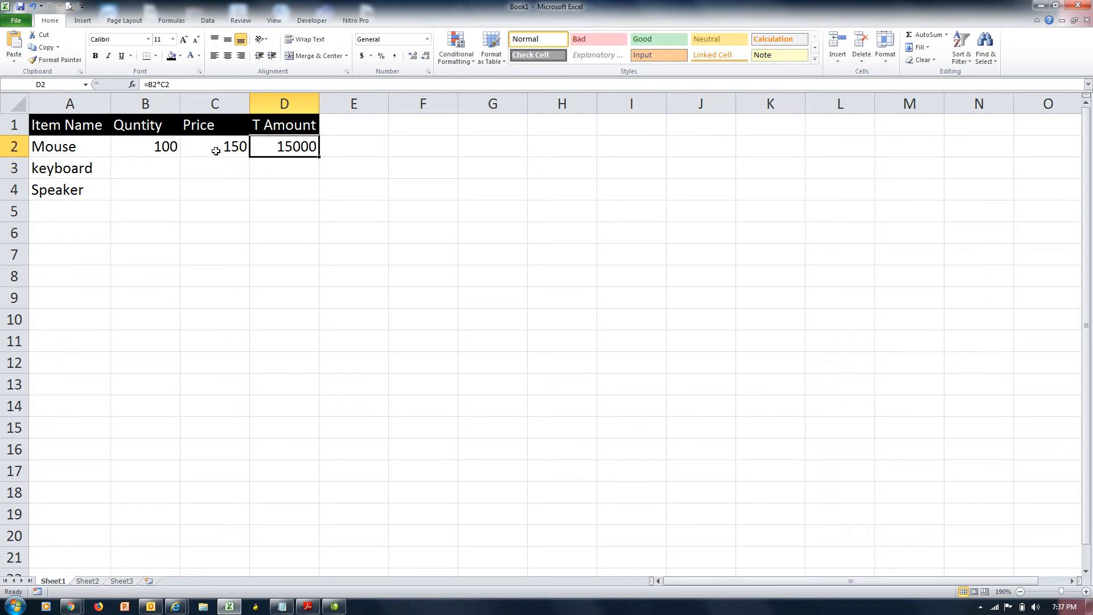
Step: Enter a quantity of 50 in B3 and a price of 200 in C3 for the keyboard
{"action": "left_click", "coordinate": [215, 150]}
{"action": "key", "text": "Down"}
{"action": "key", "text": "Left"}
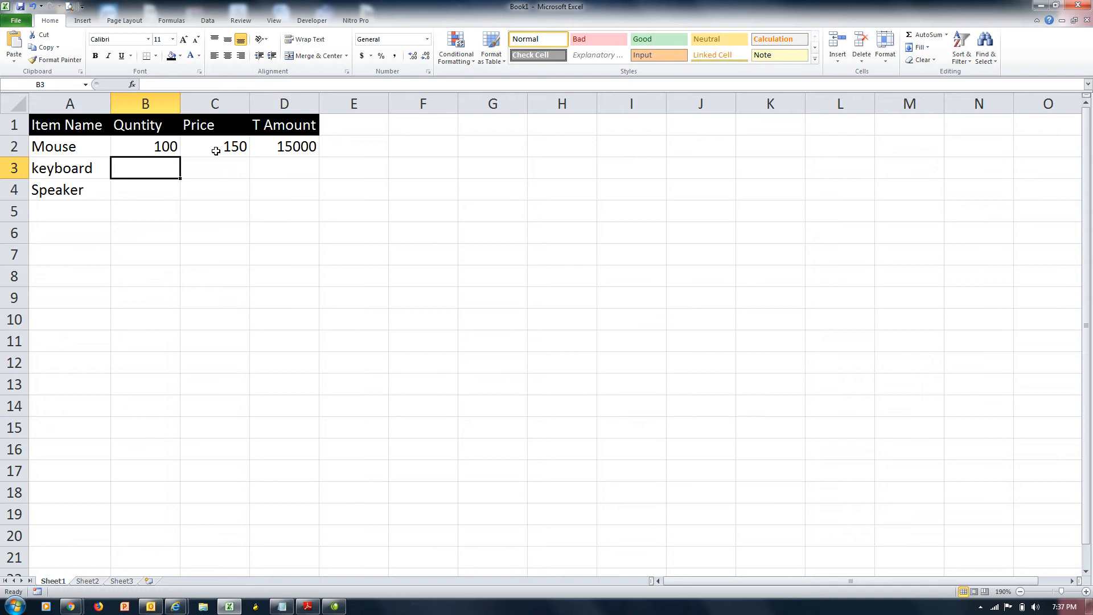
{"action": "type", "text": "50"}
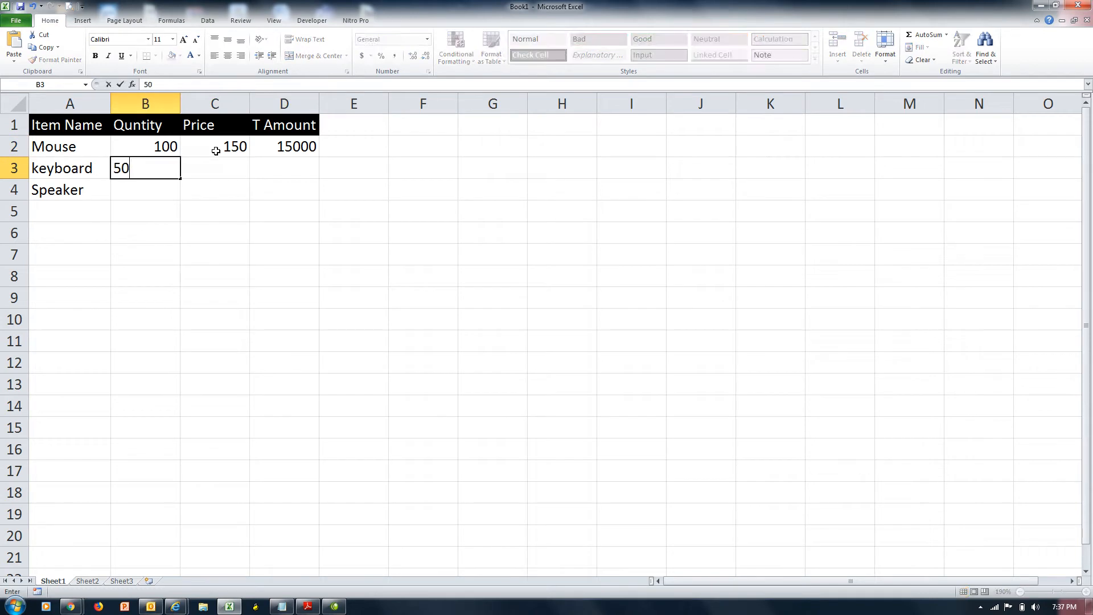
{"action": "key", "text": "Right"}
{"action": "type", "text": "20"}
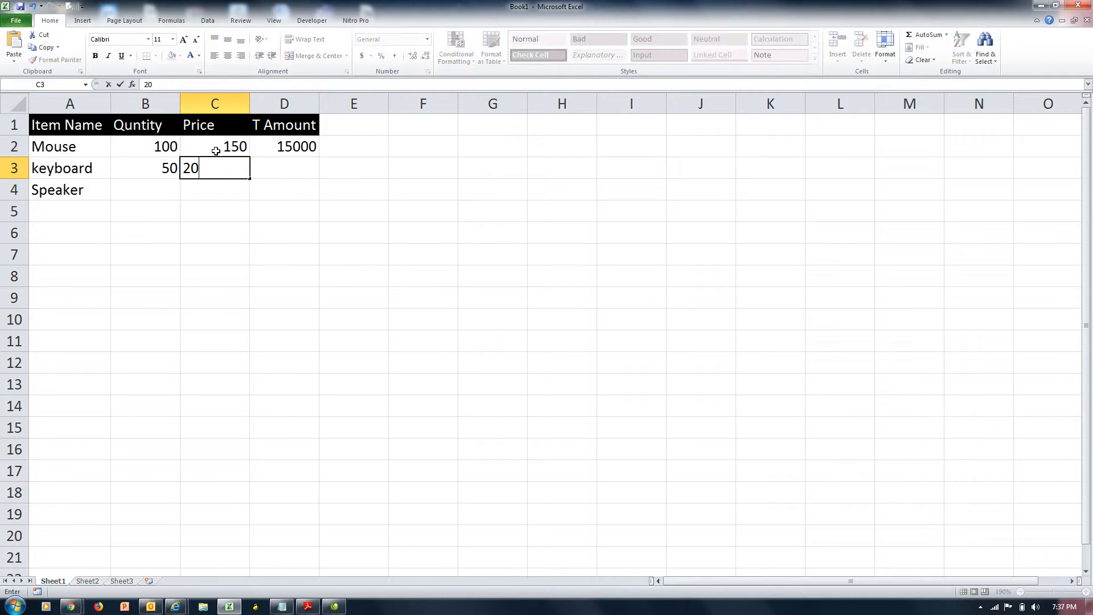
{"action": "type", "text": "0"}
{"action": "key", "text": "Right"}
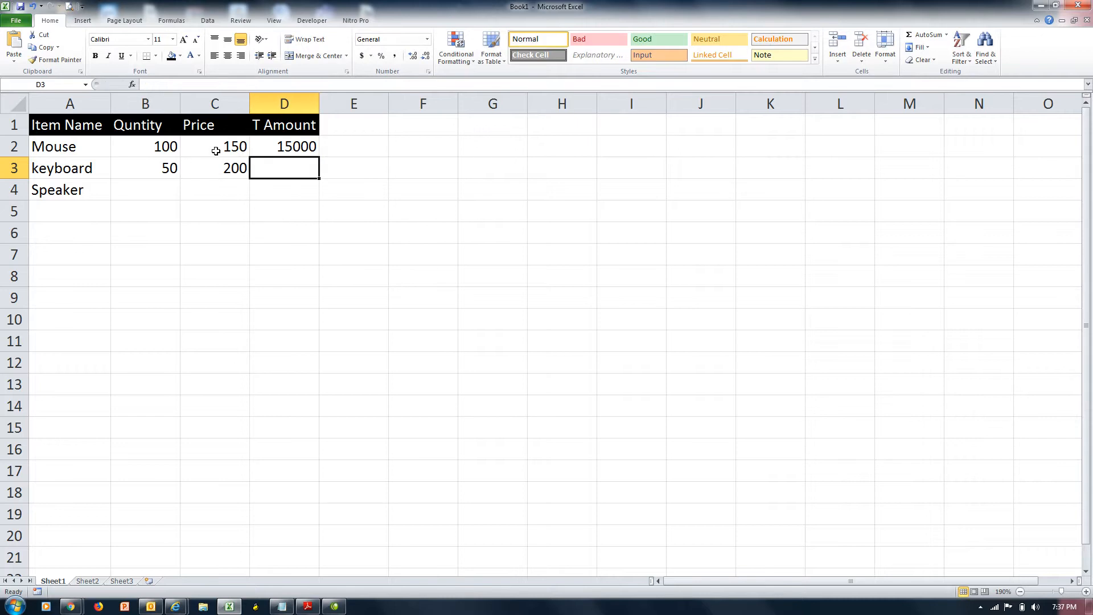
Step: Fill the Mouse's T Amount multiplication formula from D2 down to D14
{"action": "left_click", "coordinate": [283, 151]}
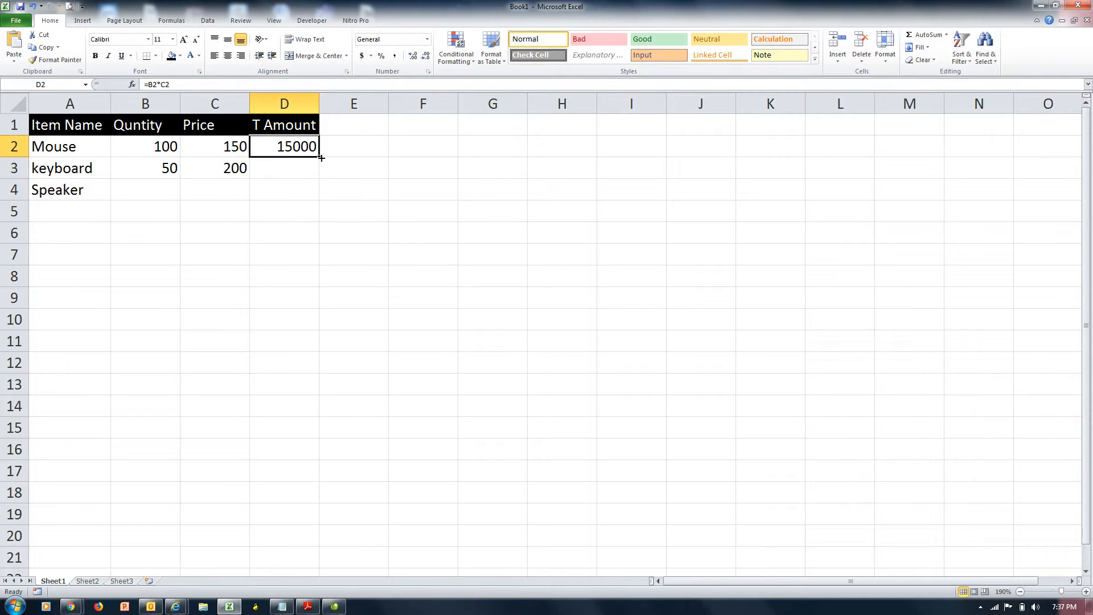
{"action": "left_click_drag", "start_coordinate": [314, 152], "coordinate": [323, 431]}
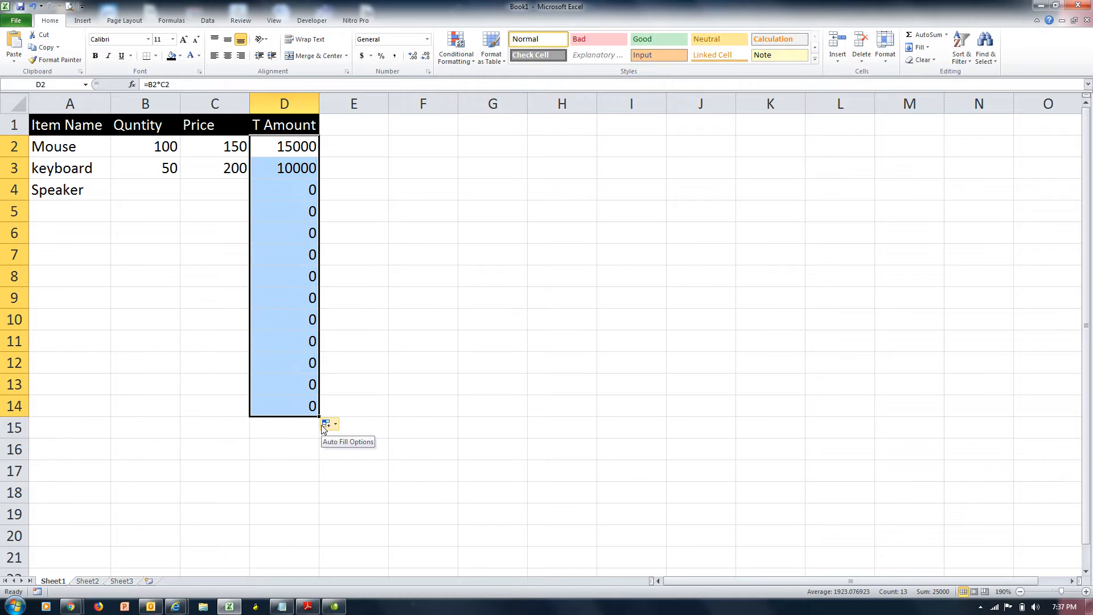
Step: Enter a quantity of 20 in B4 and a price of 550 in C4 for the Speaker
{"action": "left_click", "coordinate": [142, 187]}
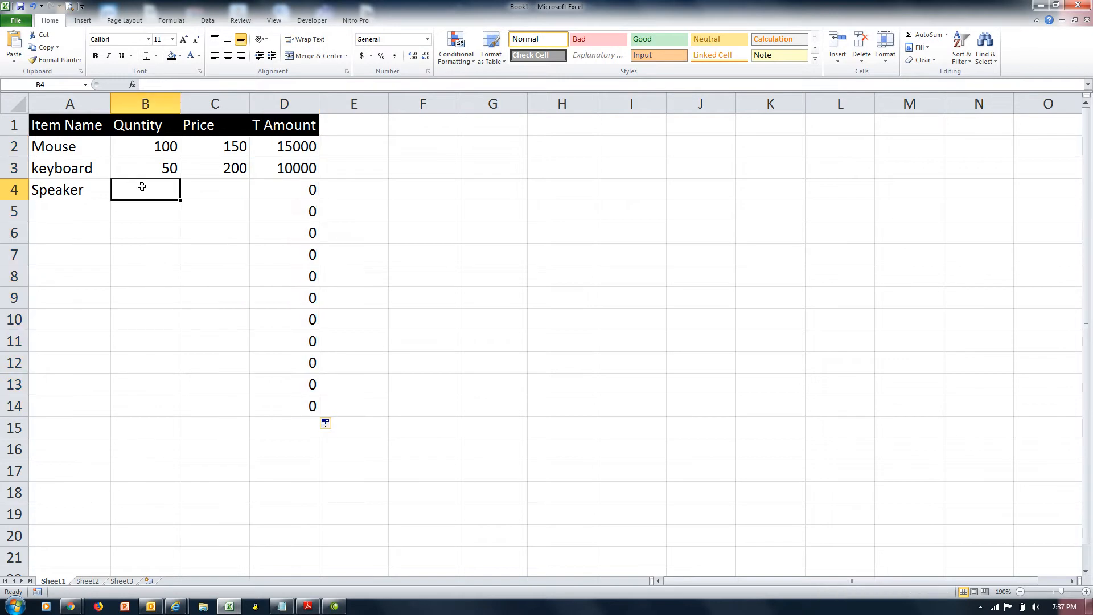
{"action": "type", "text": "20"}
{"action": "key", "text": "Tab"}
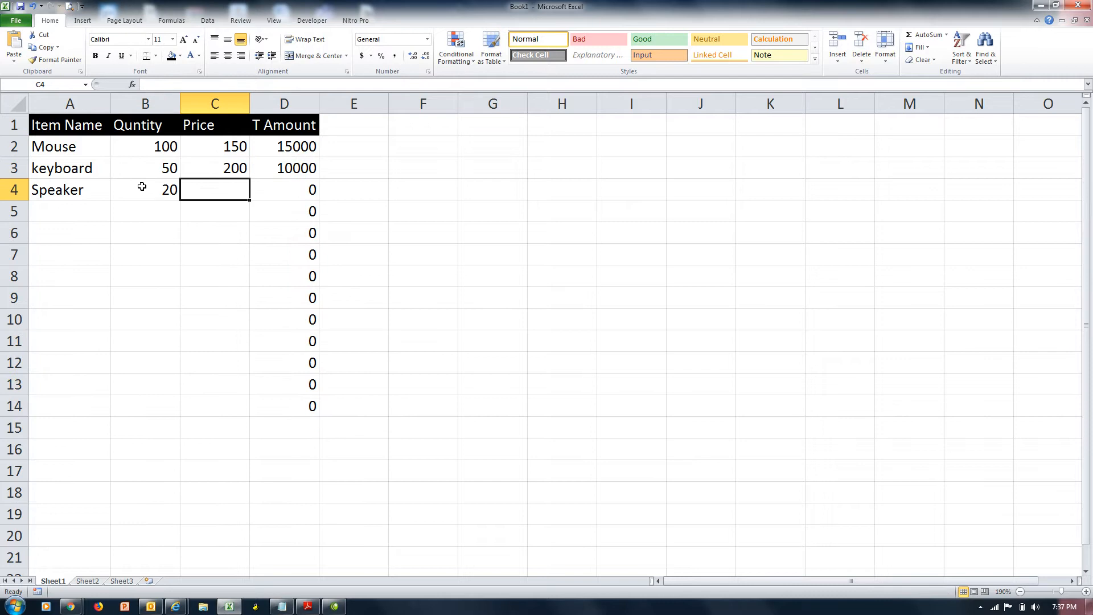
{"action": "type", "text": "55"}
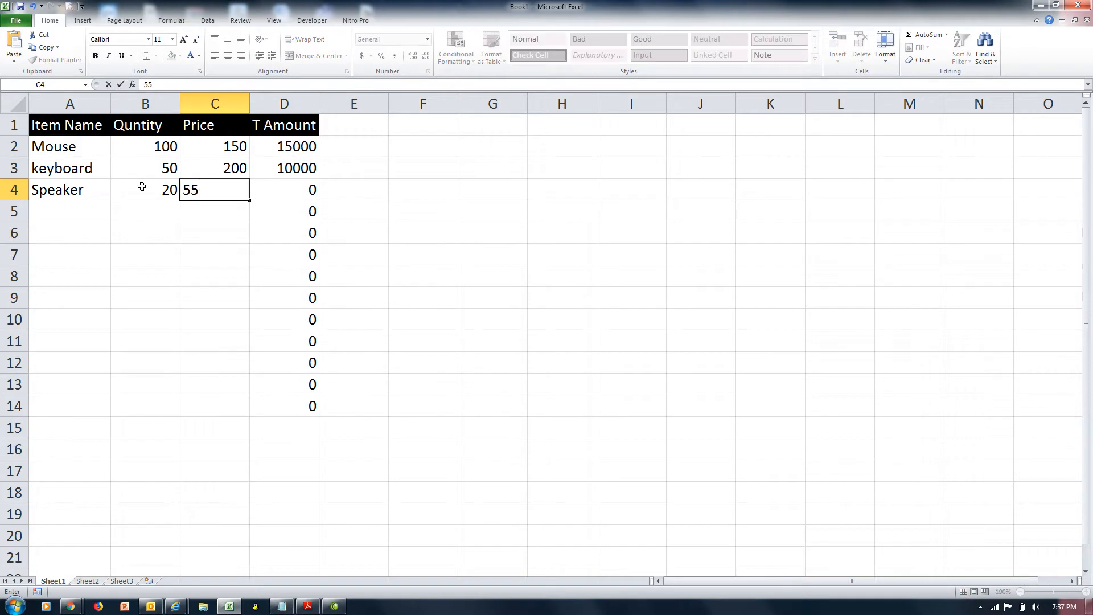
{"action": "type", "text": "0"}
{"action": "key", "text": "ctrl+Return"}
{"action": "key", "text": "Tab"}
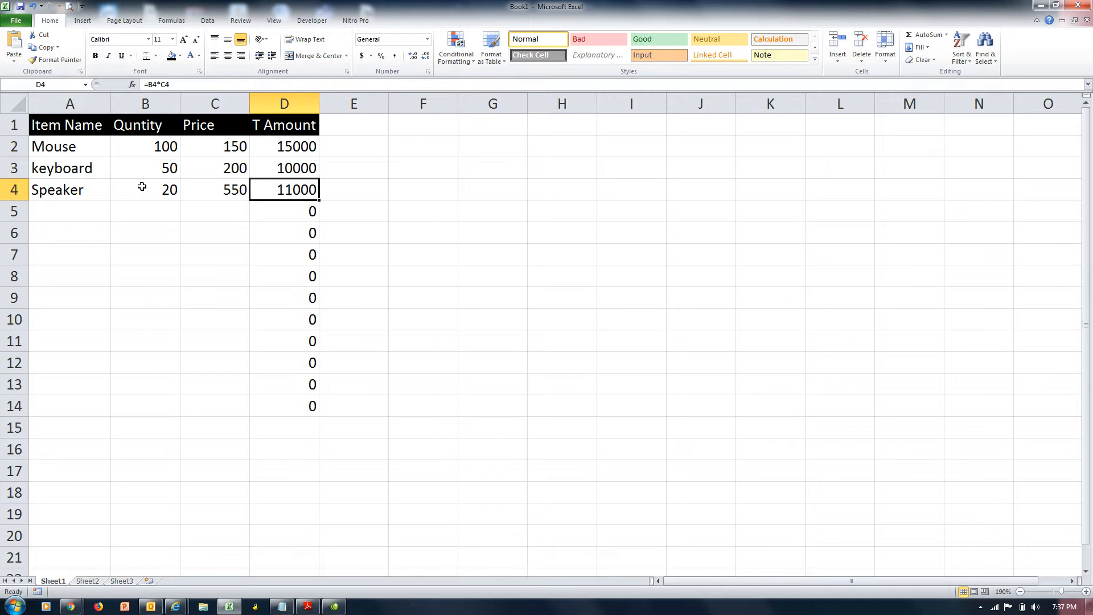
Step: Copy the three item names in A2:A4 and paste them below the list starting at A5
{"action": "left_click_drag", "start_coordinate": [57, 147], "coordinate": [62, 190]}
{"action": "key", "text": "ctrl+c"}
{"action": "key", "text": "Down"}
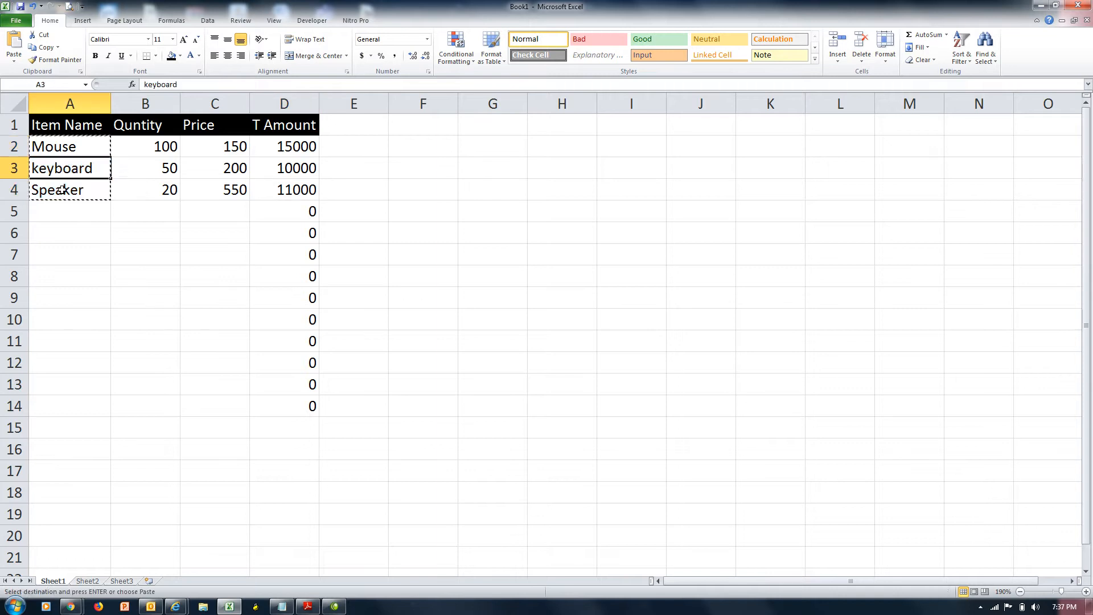
{"action": "key", "text": "Down"}
{"action": "key", "text": "Down"}
{"action": "key", "text": "ctrl+v"}
{"action": "key", "text": "Down"}
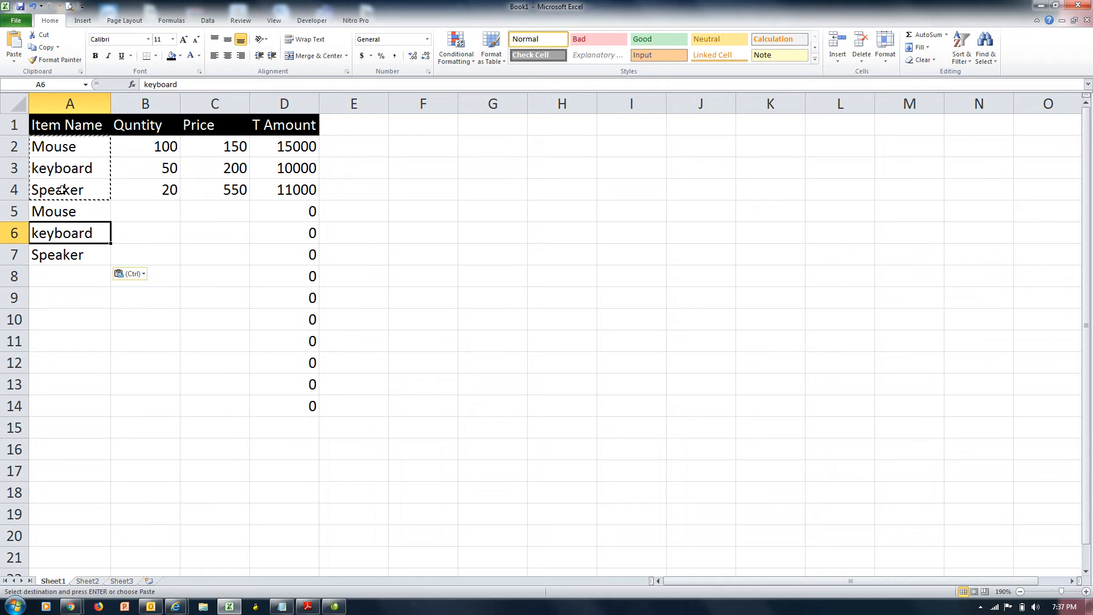
{"action": "key", "text": "ctrl"}
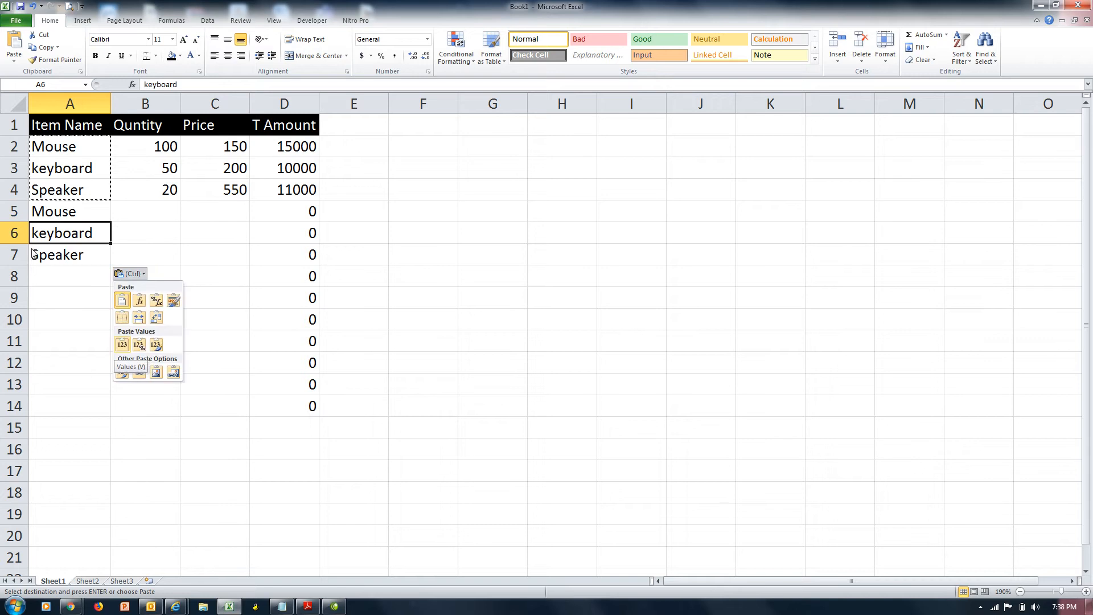
{"action": "key", "text": "Escape"}
Step: Paste the copied item names again at A8, A11, A14 and A17 so the list runs to row 19
{"action": "left_click", "coordinate": [64, 276]}
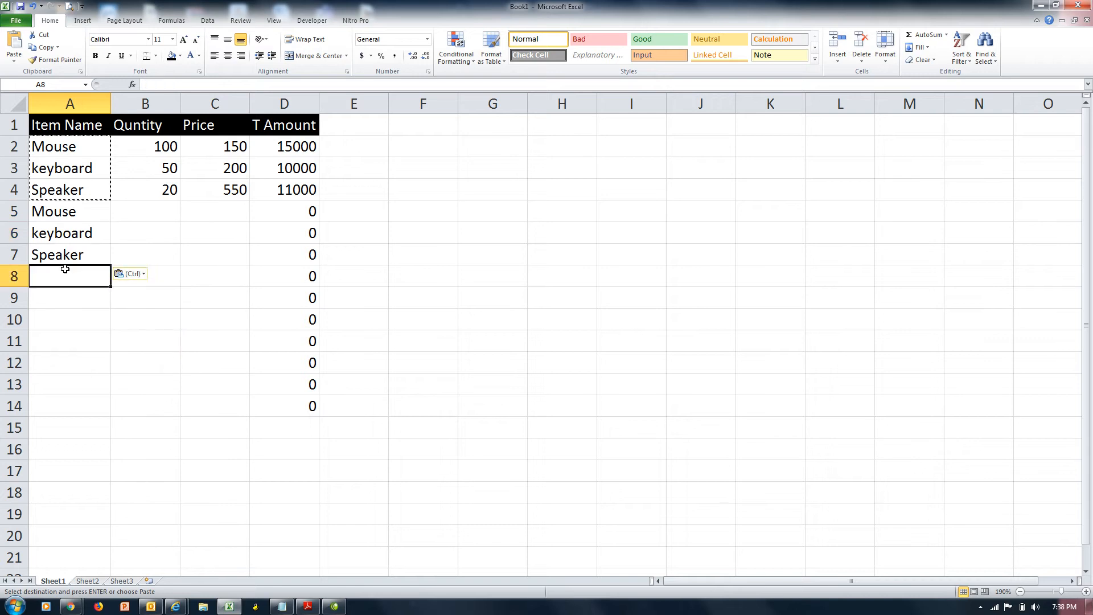
{"action": "key", "text": "ctrl+v"}
{"action": "key", "text": "Down"}
{"action": "key", "text": "ctrl+v"}
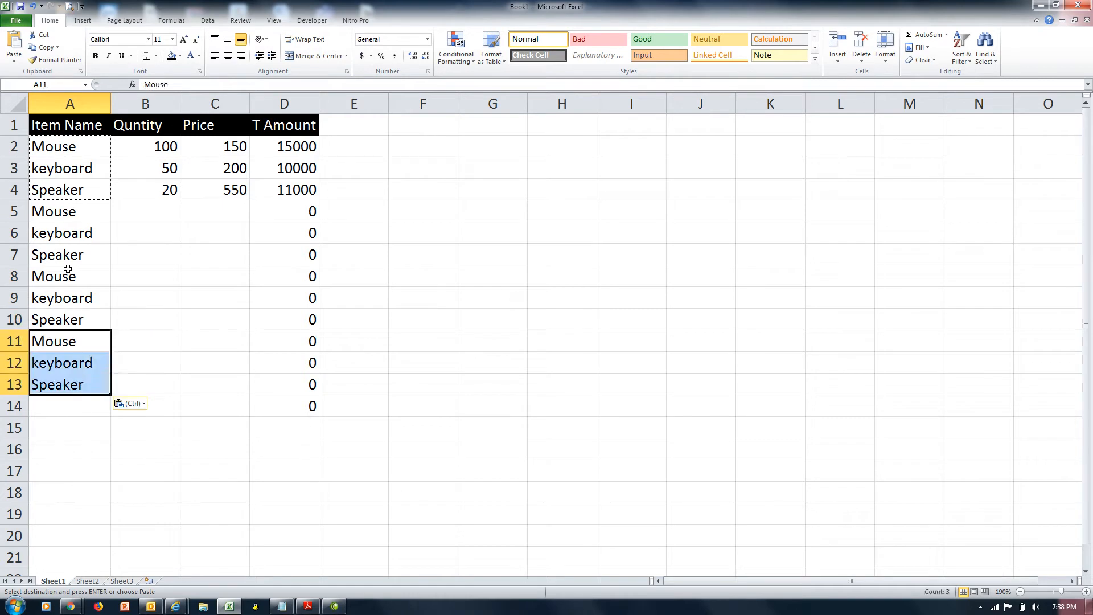
{"action": "key", "text": "Down"}
{"action": "key", "text": "Down"}
{"action": "key", "text": "Down"}
{"action": "key", "text": "ctrl+v"}
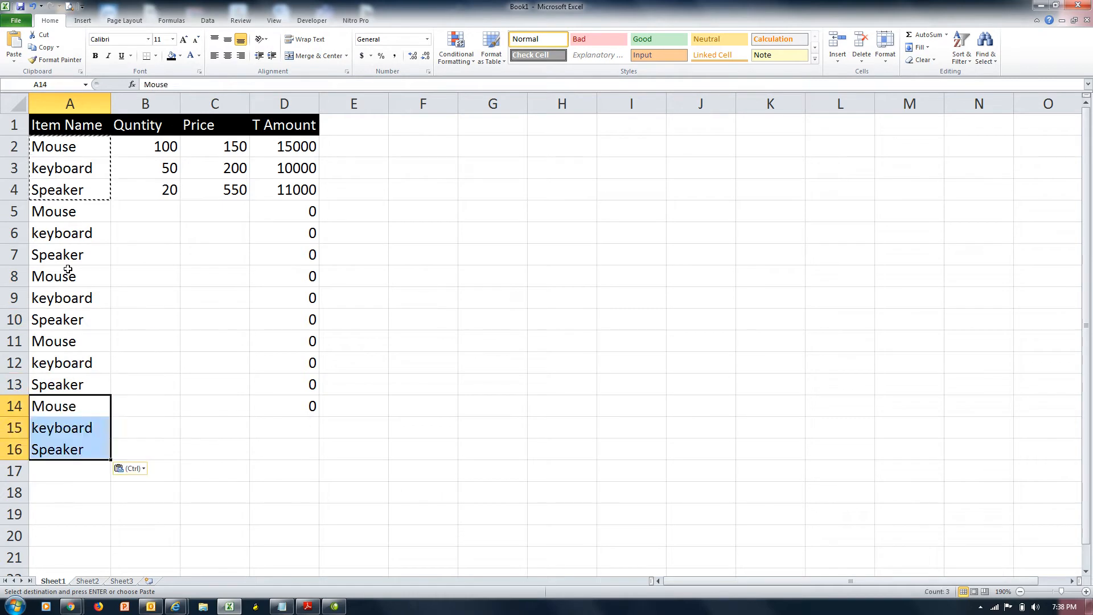
{"action": "key", "text": "Down"}
{"action": "key", "text": "Down"}
{"action": "key", "text": "Down"}
{"action": "key", "text": "ctrl+v"}
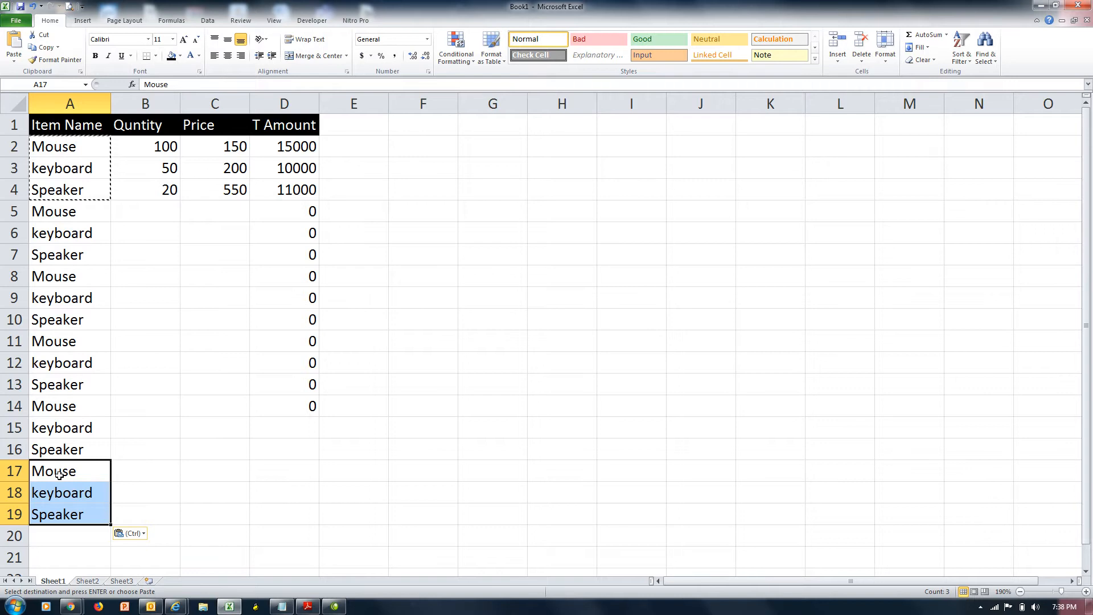
{"action": "key", "text": "Return"}
{"action": "key", "text": "Down"}
{"action": "key", "text": "Down"}
{"action": "key", "text": "Down"}
{"action": "key", "text": "Down"}
{"action": "key", "text": "Down"}
{"action": "key", "text": "Down"}
{"action": "key", "text": "Down"}
{"action": "key", "text": "Down"}
{"action": "key", "text": "Down"}
{"action": "key", "text": "Down"}
{"action": "key", "text": "Down"}
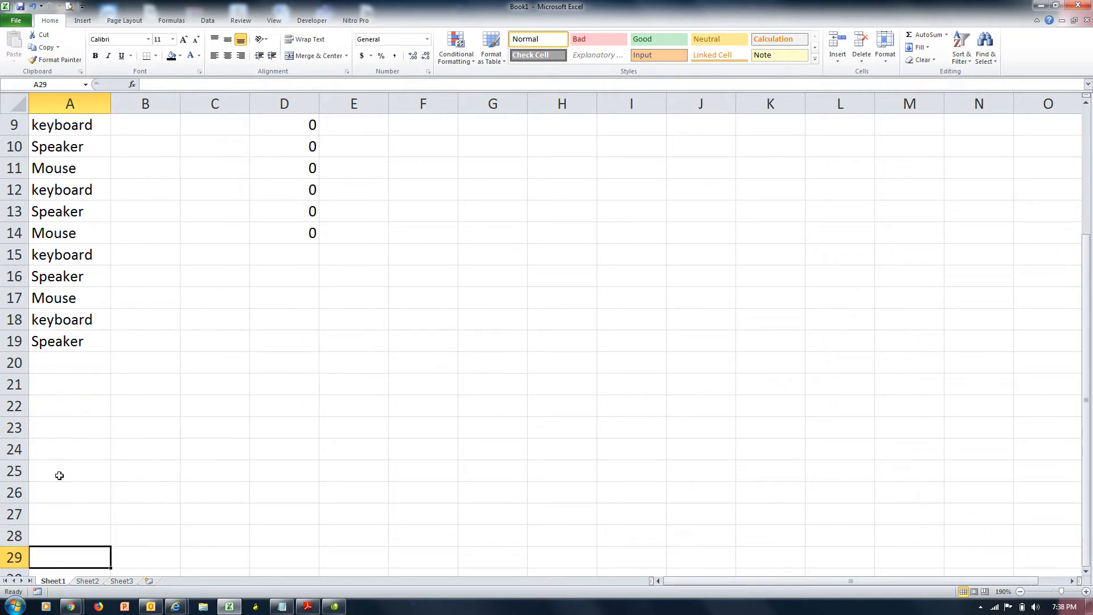
{"action": "key", "text": "Up"}
{"action": "key", "text": "Up"}
{"action": "key", "text": "Up"}
{"action": "key", "text": "Up"}
{"action": "key", "text": "Up"}
{"action": "key", "text": "Up"}
{"action": "key", "text": "ctrl+Home"}
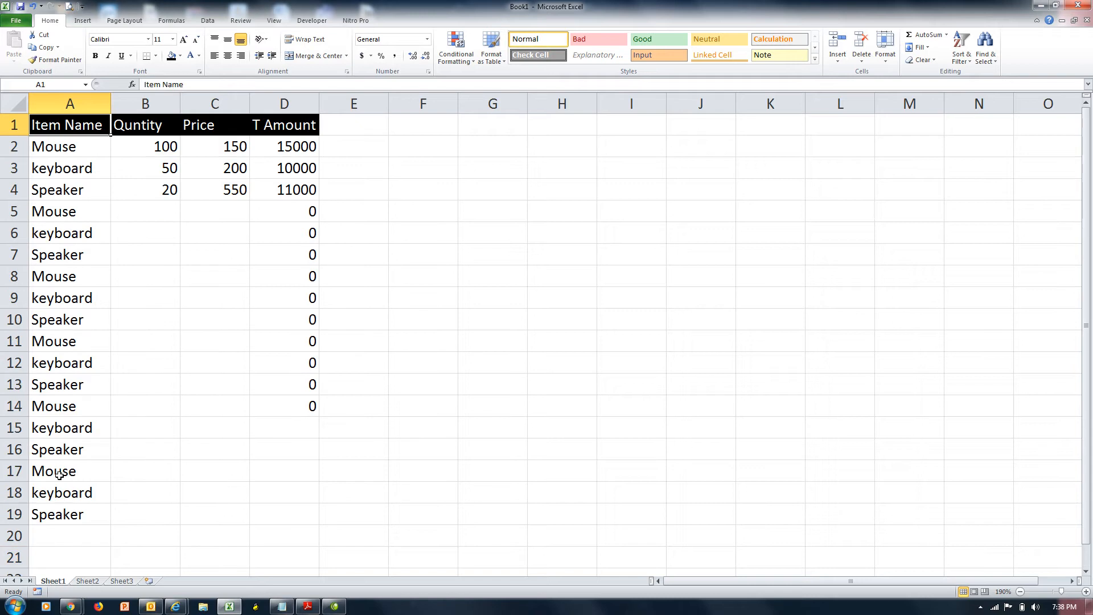
Step: Examine the repeated groups of three item names block by block from A2 down to A19
{"action": "key", "text": "Down"}
{"action": "key", "text": "shift+Down"}
{"action": "key", "text": "shift+Down"}
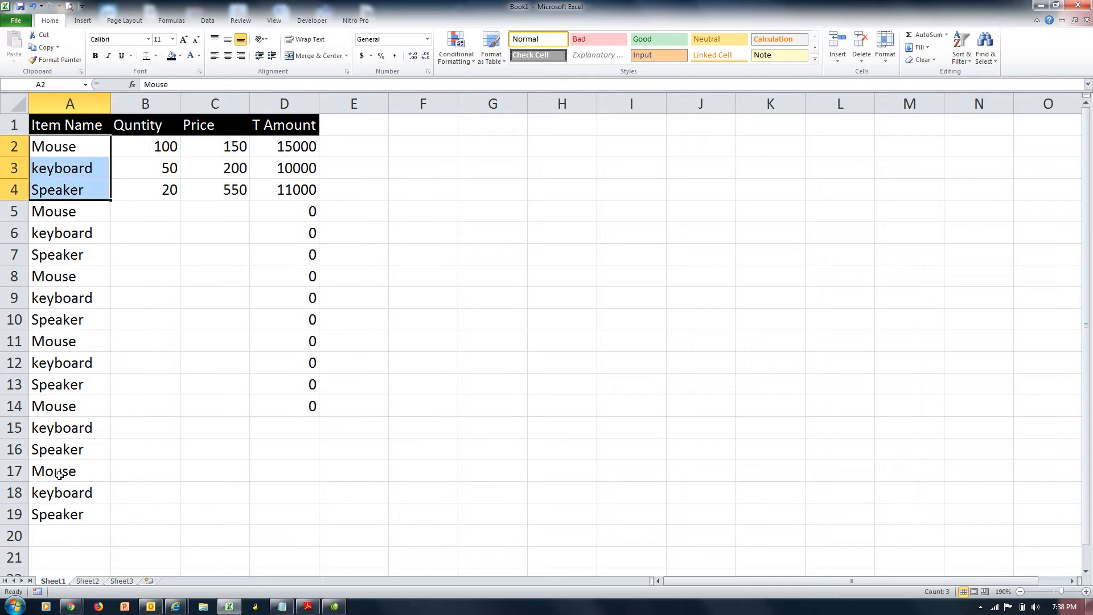
{"action": "key", "text": "Down"}
{"action": "key", "text": "Down"}
{"action": "key", "text": "Down"}
{"action": "key", "text": "shift+Down"}
{"action": "key", "text": "shift+Down"}
{"action": "key", "text": "Down"}
{"action": "key", "text": "Down"}
{"action": "key", "text": "Down"}
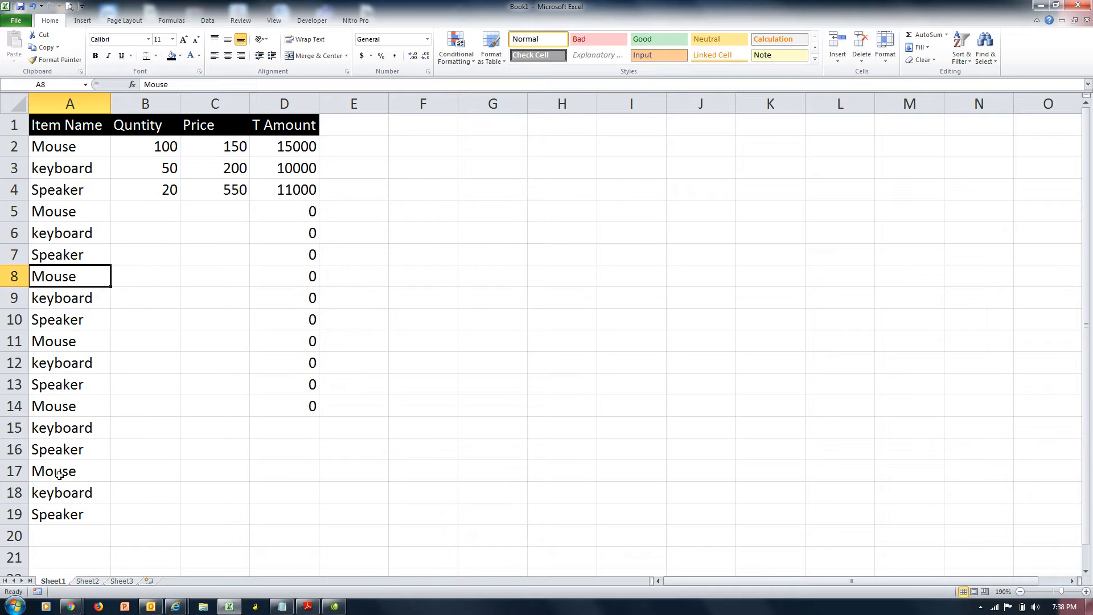
{"action": "key", "text": "shift+Down"}
{"action": "key", "text": "shift+Down"}
{"action": "key", "text": "shift+Down"}
{"action": "key", "text": "Down"}
{"action": "key", "text": "Down"}
{"action": "key", "text": "Down"}
{"action": "key", "text": "shift+Down"}
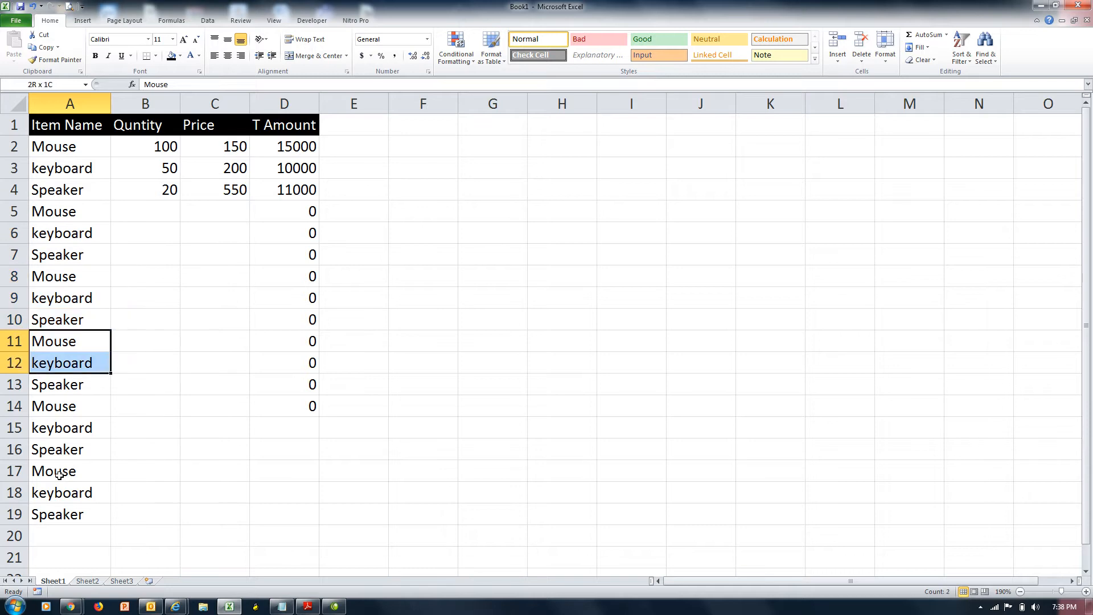
{"action": "key", "text": "Down"}
{"action": "key", "text": "Down"}
{"action": "key", "text": "Down"}
{"action": "key", "text": "shift+Down"}
{"action": "key", "text": "shift+Down"}
{"action": "key", "text": "shift+Down"}
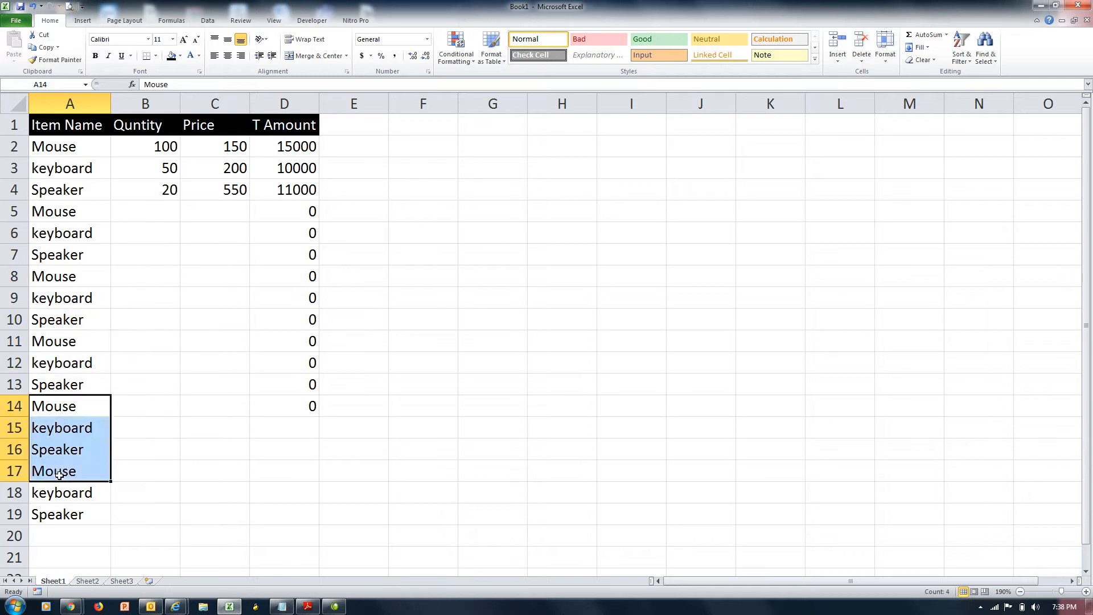
{"action": "left_click", "coordinate": [58, 474]}
{"action": "key", "text": "shift+Down"}
{"action": "key", "text": "shift+Down"}
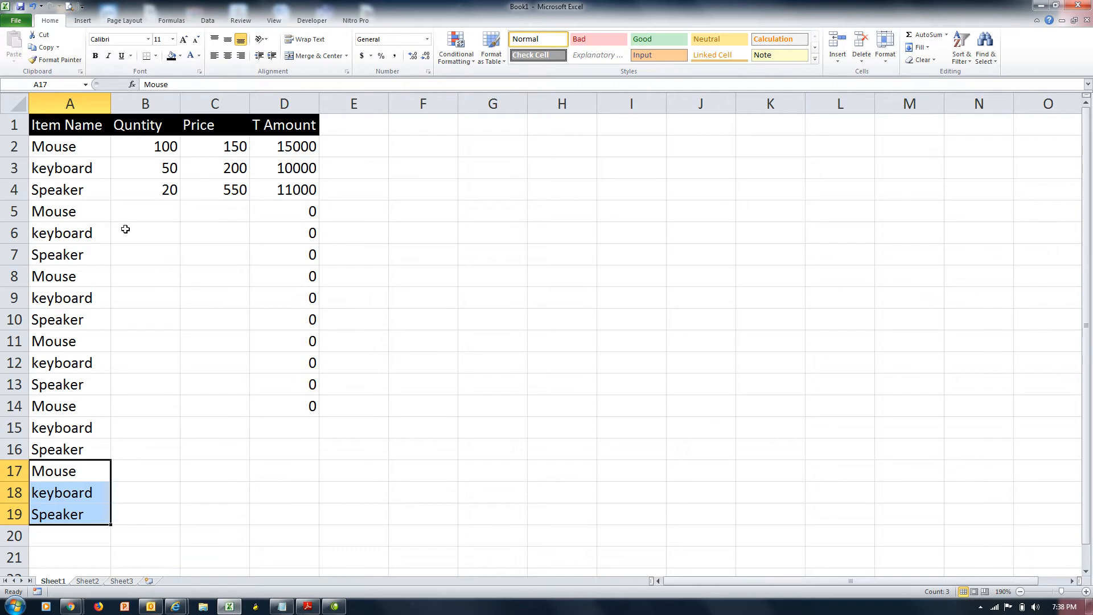
Step: Enter the quantities 30, 20 and 50 in B5 to B7 for the second Mouse, keyboard and Speaker group
{"action": "left_click", "coordinate": [158, 204]}
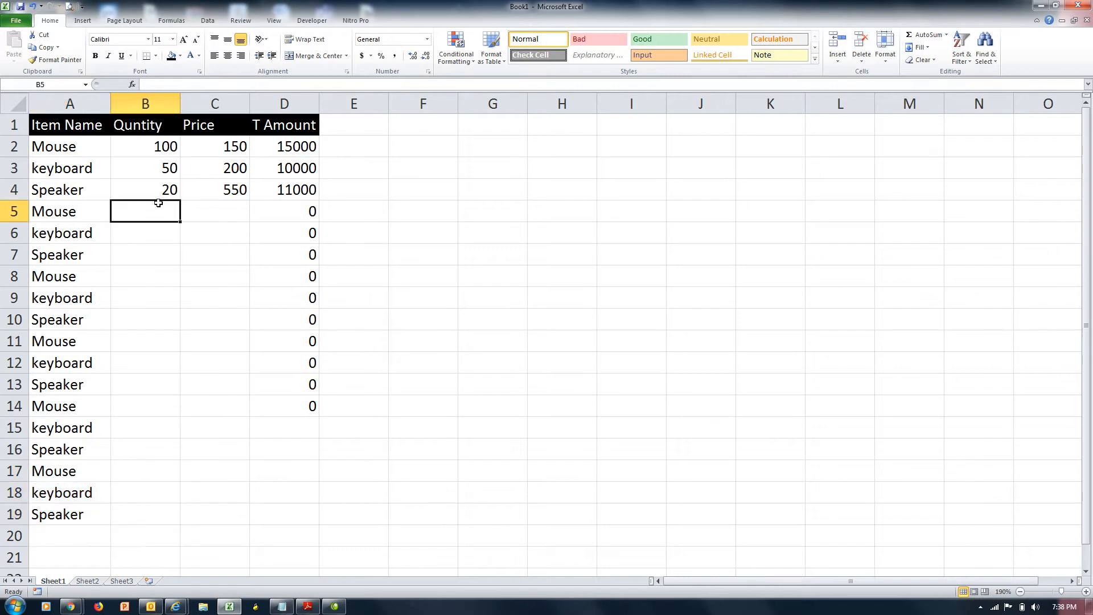
{"action": "type", "text": "30"}
{"action": "key", "text": "Return"}
{"action": "type", "text": "20"}
{"action": "key", "text": "Return"}
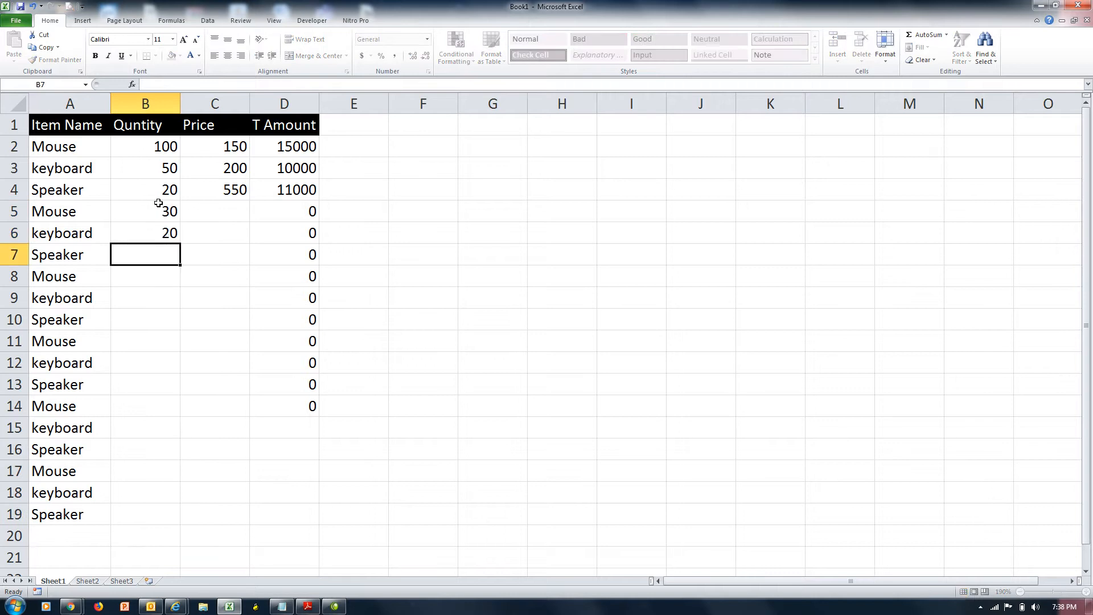
{"action": "type", "text": "50"}
{"action": "key", "text": "Return"}
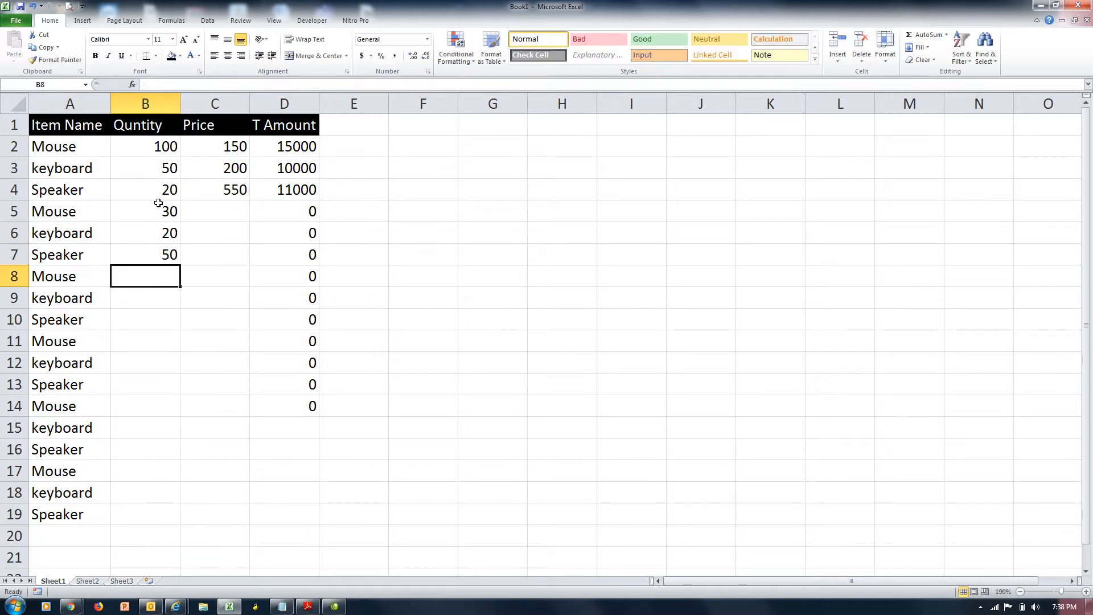
Step: Enter the quantities 100, 10 and 10 in B8 to B10 for the third item group
{"action": "type", "text": "100"}
{"action": "key", "text": "Return"}
{"action": "type", "text": "1"}
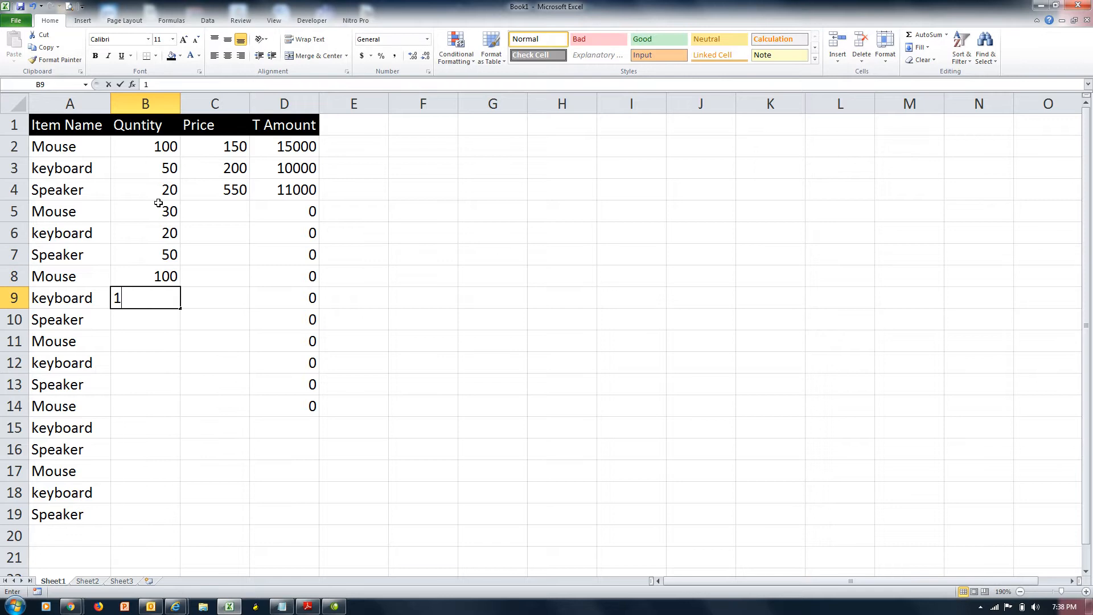
{"action": "type", "text": "0"}
{"action": "key", "text": "Return"}
{"action": "type", "text": "1"}
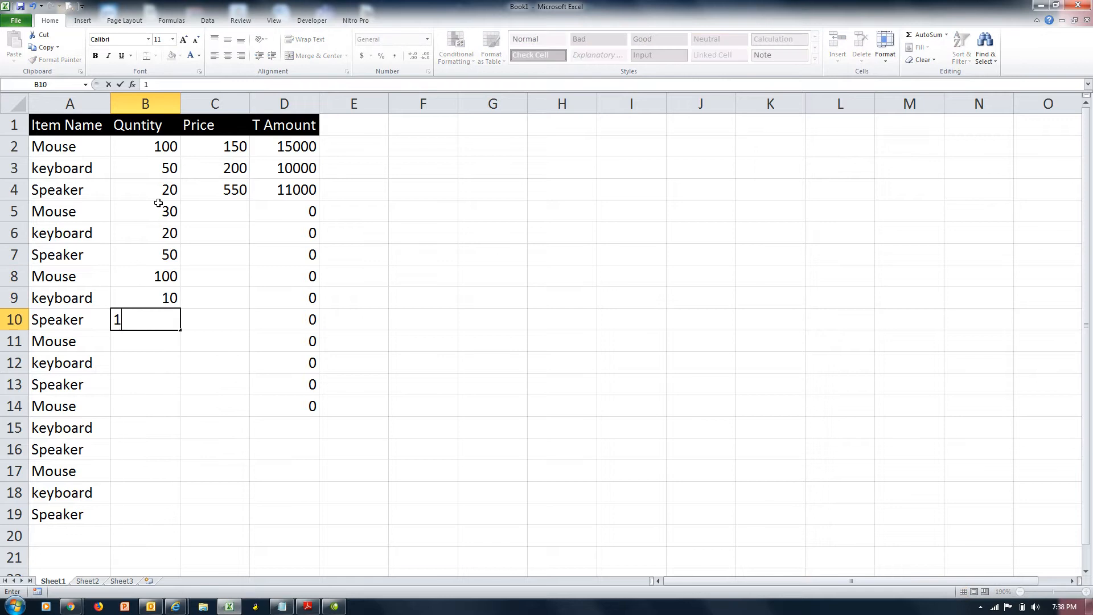
{"action": "type", "text": "0"}
{"action": "key", "text": "Return"}
Step: Enter the quantities 400, 200 and 40 in B11 to B13 for the fourth item group
{"action": "type", "text": "400"}
{"action": "key", "text": "Return"}
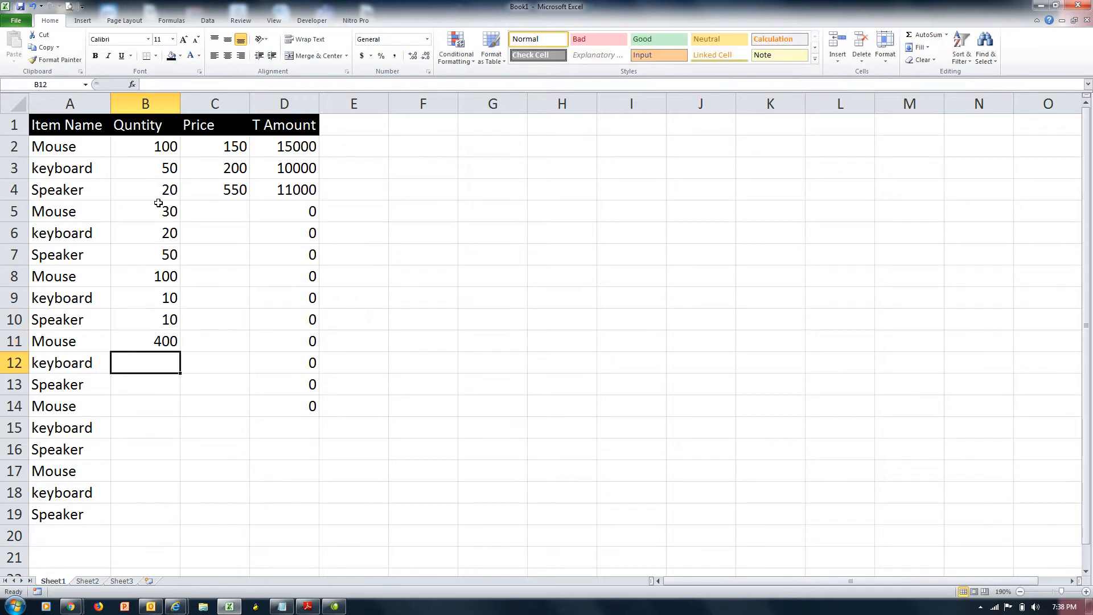
{"action": "type", "text": "200"}
{"action": "key", "text": "Return"}
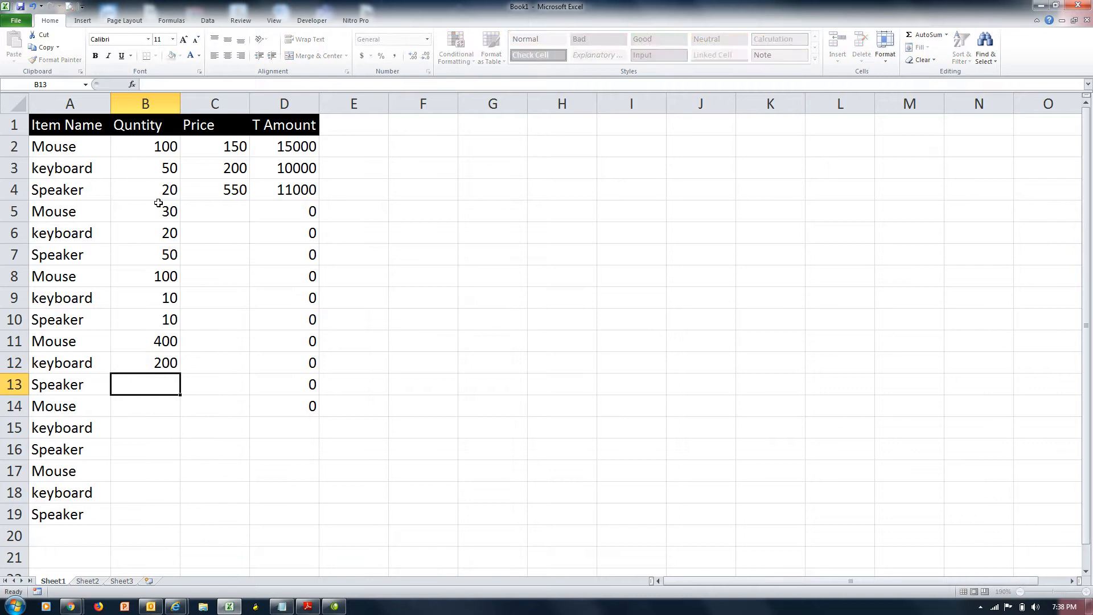
{"action": "type", "text": "40"}
{"action": "key", "text": "Return"}
Step: Enter the quantities 49, 90 and 10 in B14 to B16 for the fifth item group
{"action": "type", "text": "49"}
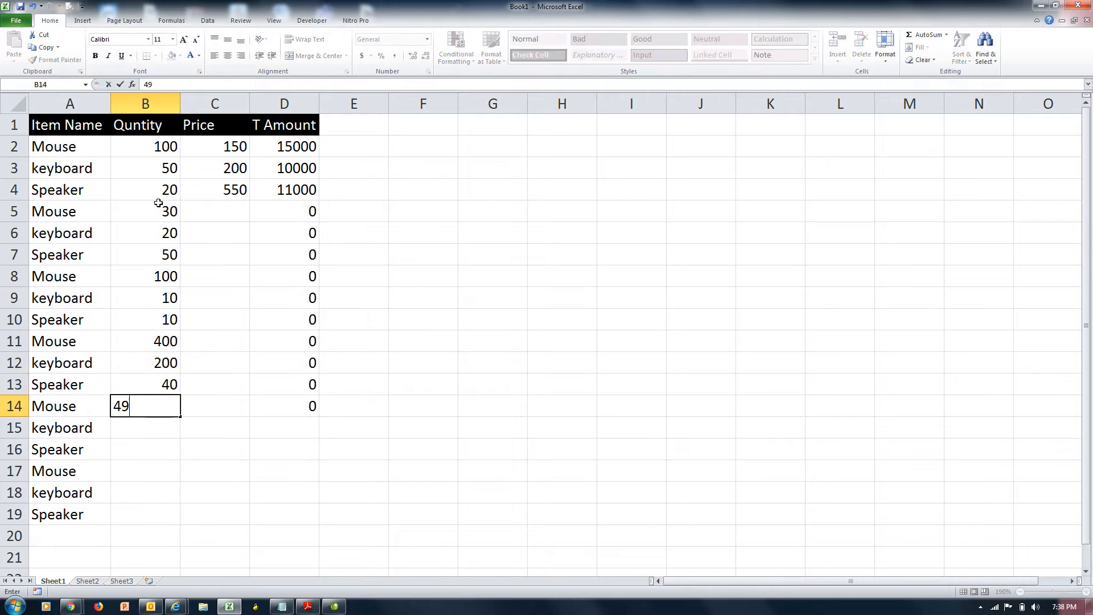
{"action": "key", "text": "Return"}
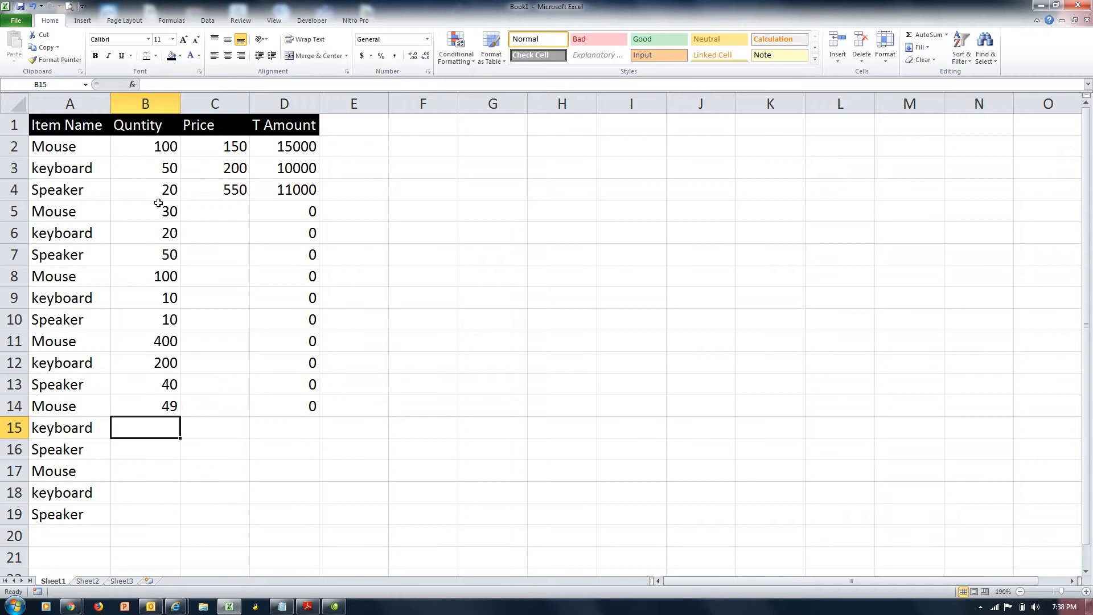
{"action": "type", "text": "90"}
{"action": "key", "text": "Return"}
{"action": "type", "text": "1"}
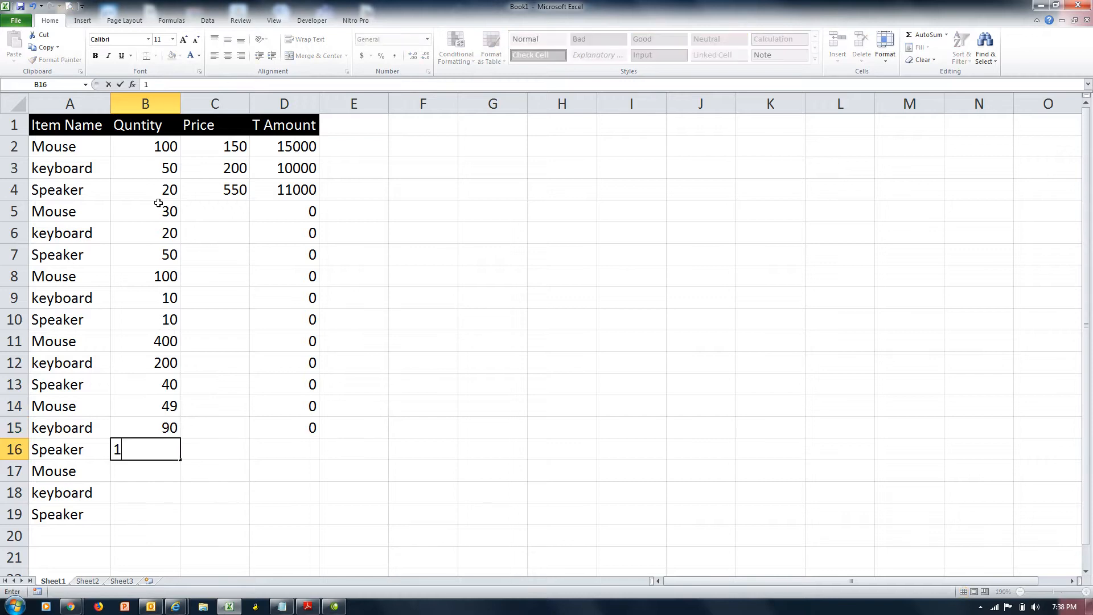
{"action": "type", "text": "0"}
{"action": "key", "text": "Return"}
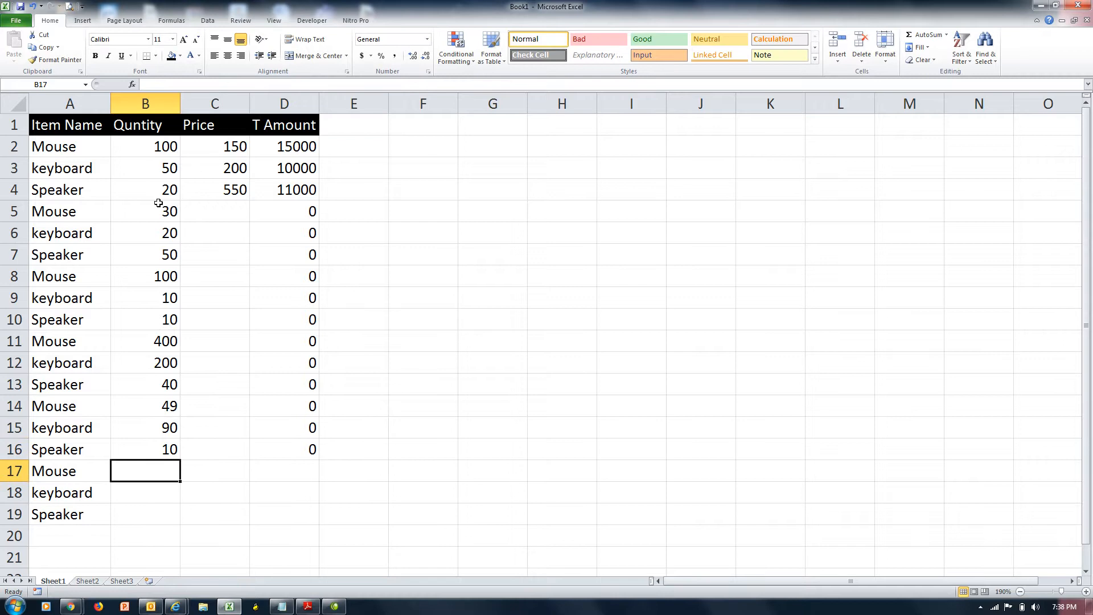
Step: Enter the quantities 900, 200 and 20 in B17 to B19 for the last Mouse, keyboard and Speaker group
{"action": "type", "text": "900"}
{"action": "key", "text": "Return"}
{"action": "type", "text": "2"}
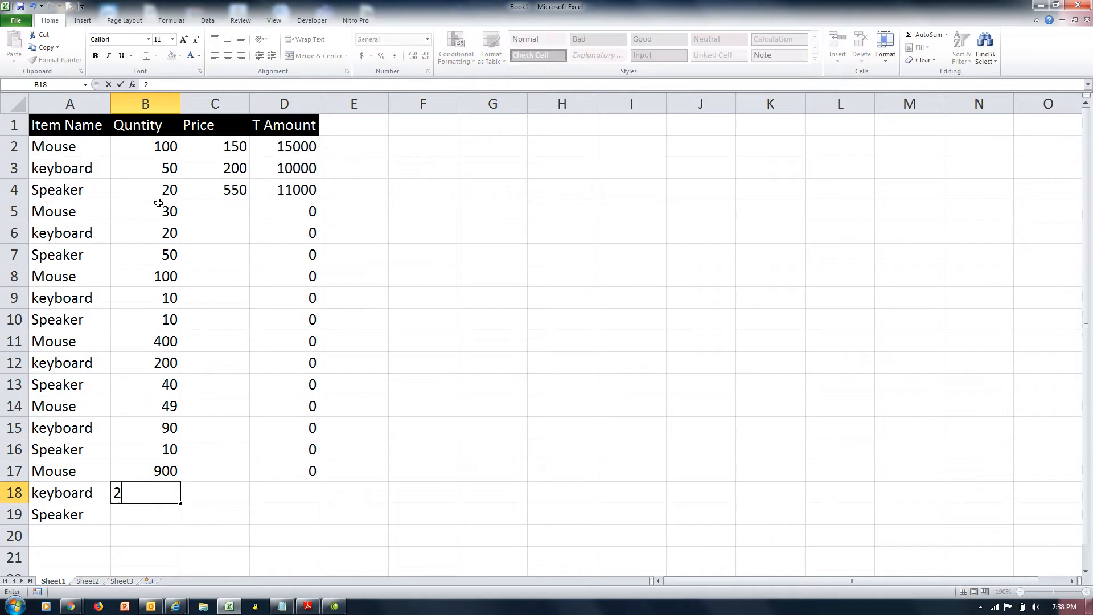
{"action": "type", "text": "00"}
{"action": "key", "text": "Return"}
{"action": "type", "text": "20"}
{"action": "key", "text": "Return"}
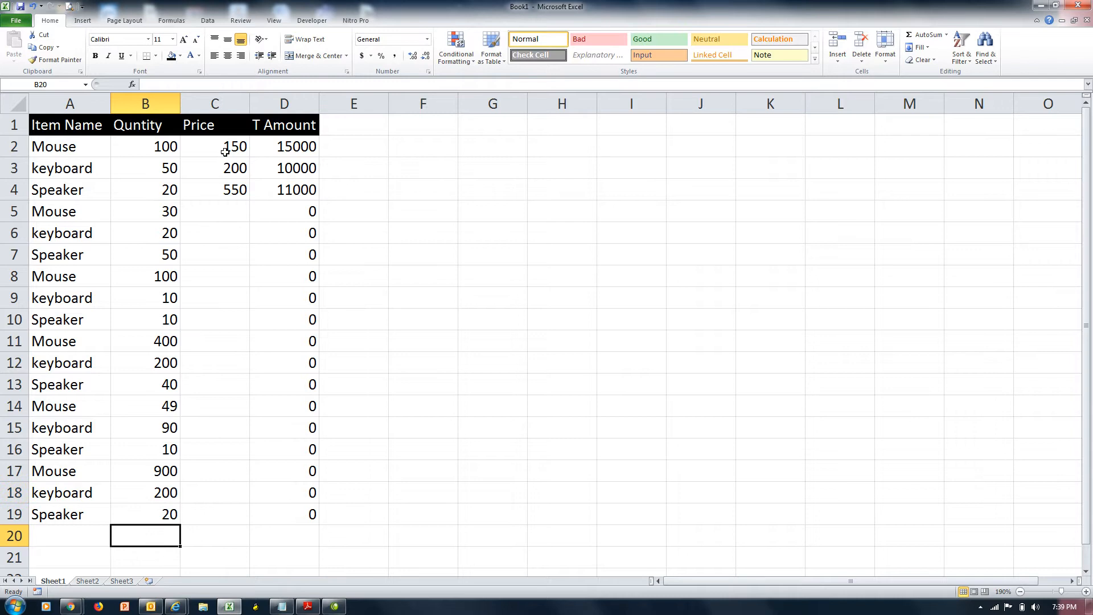
Step: Copy the three prices in C2 to C4 and paste them into C5 to C7 for the second item group
{"action": "left_click_drag", "start_coordinate": [225, 152], "coordinate": [251, 521]}
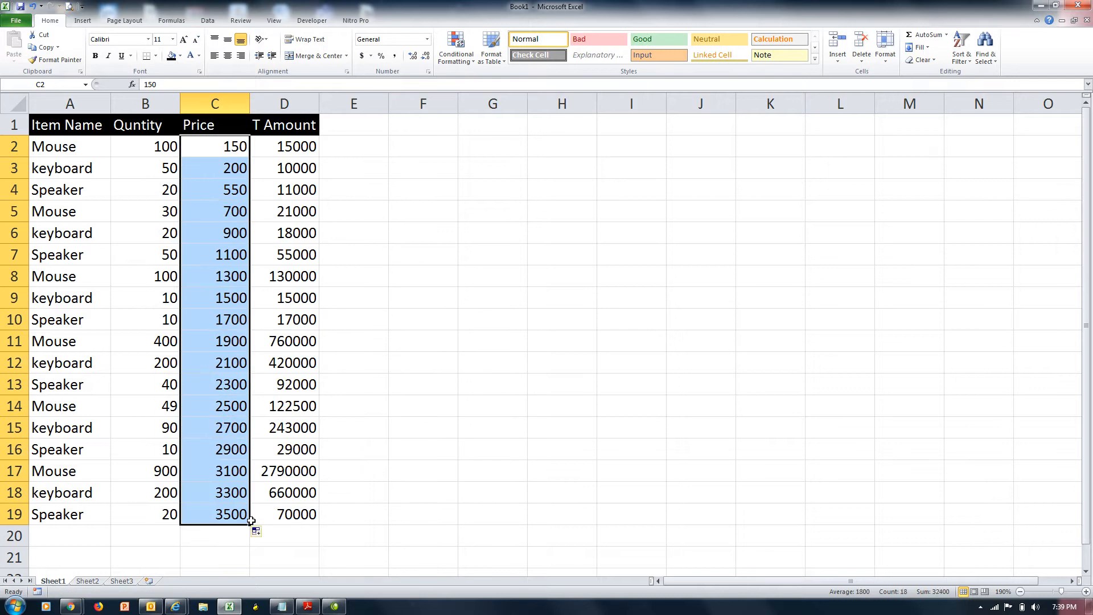
{"action": "key", "text": "ctrl+z"}
{"action": "key", "text": "ctrl+c"}
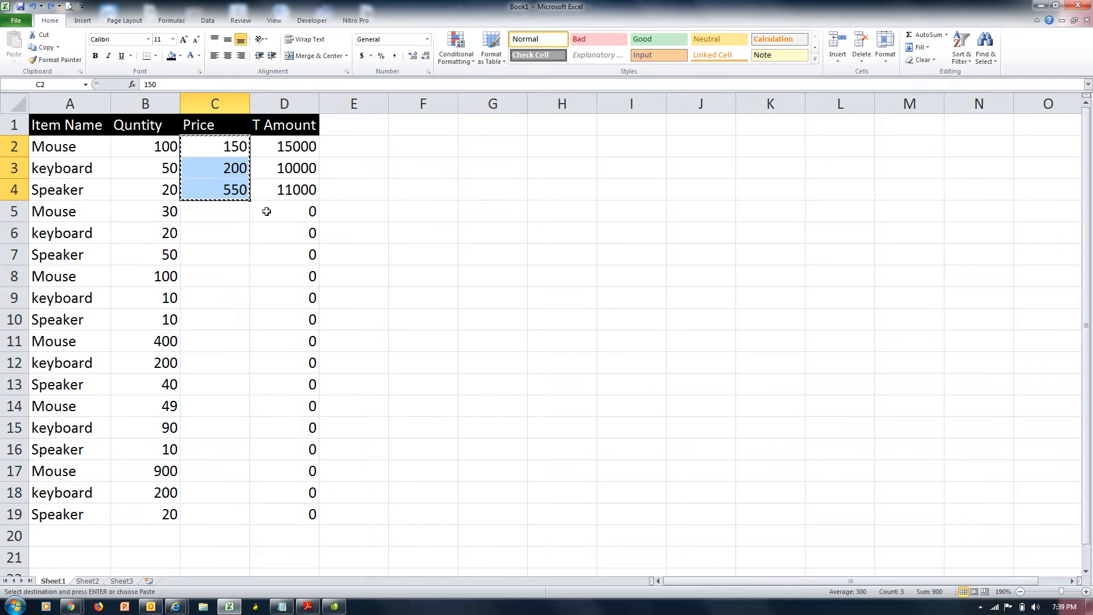
{"action": "key", "text": "Down"}
{"action": "key", "text": "Down"}
{"action": "key", "text": "Down"}
{"action": "key", "text": "ctrl+v"}
{"action": "key", "text": "Down"}
{"action": "key", "text": "Down"}
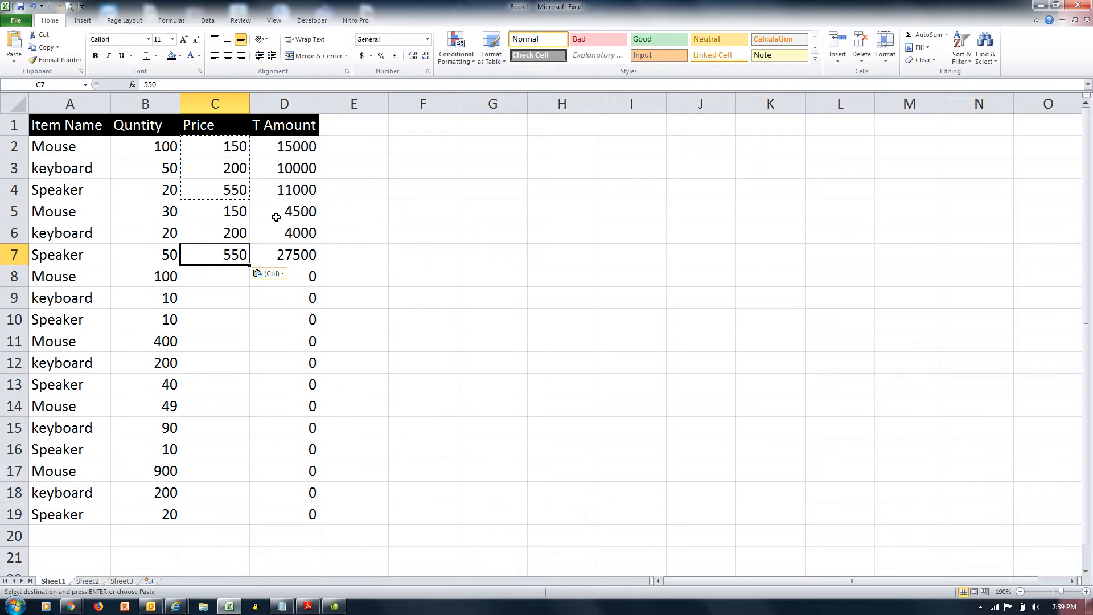
Step: Paste the copied prices into C8 to C10 and C11 to C13 for the third and fourth item groups
{"action": "key", "text": "Down"}
{"action": "key", "text": "ctrl+v"}
{"action": "key", "text": "Down"}
{"action": "key", "text": "Down"}
{"action": "key", "text": "Down"}
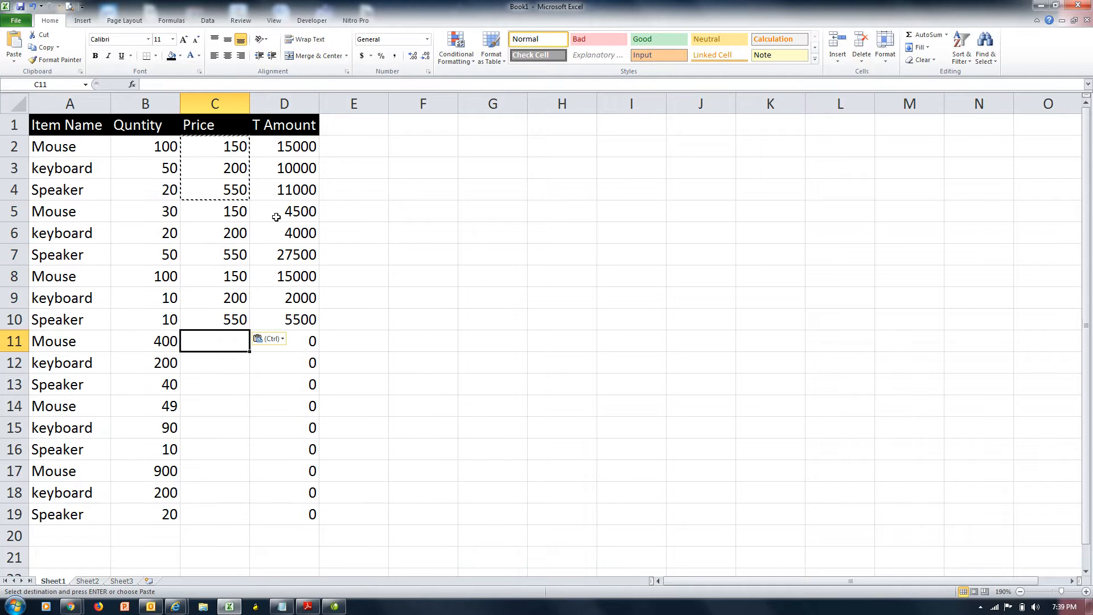
{"action": "key", "text": "ctrl+v"}
{"action": "key", "text": "Down"}
{"action": "key", "text": "Down"}
{"action": "key", "text": "Down"}
Step: Paste the copied prices into C14 to C16 and C17 to C19, completing the Price column
{"action": "key", "text": "ctrl+v"}
{"action": "key", "text": "Down"}
{"action": "key", "text": "Down"}
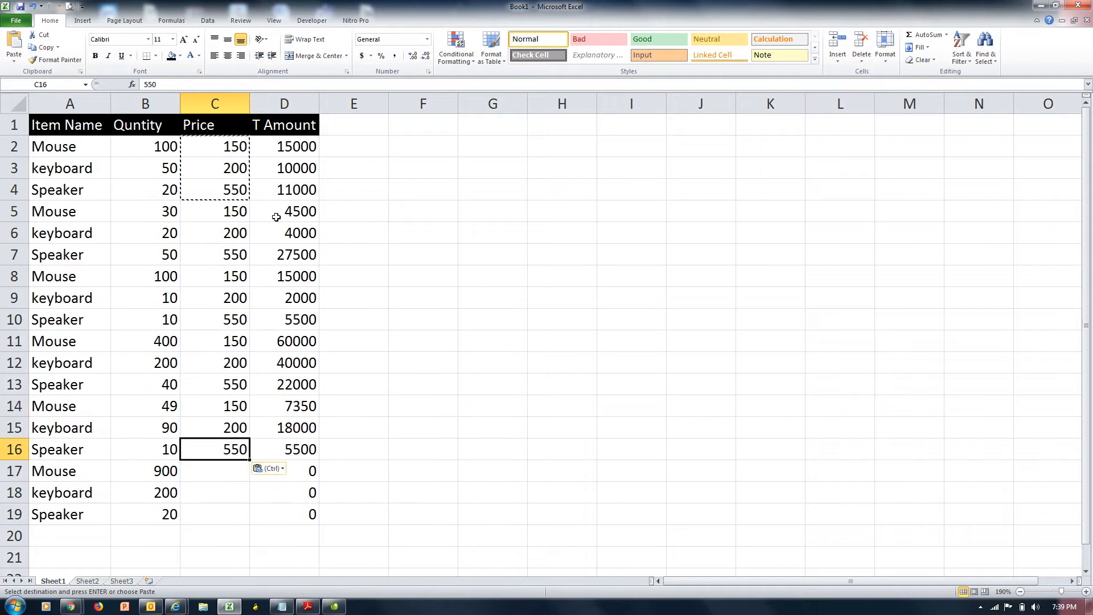
{"action": "key", "text": "Down"}
{"action": "key", "text": "ctrl+v"}
{"action": "key", "text": "Escape"}
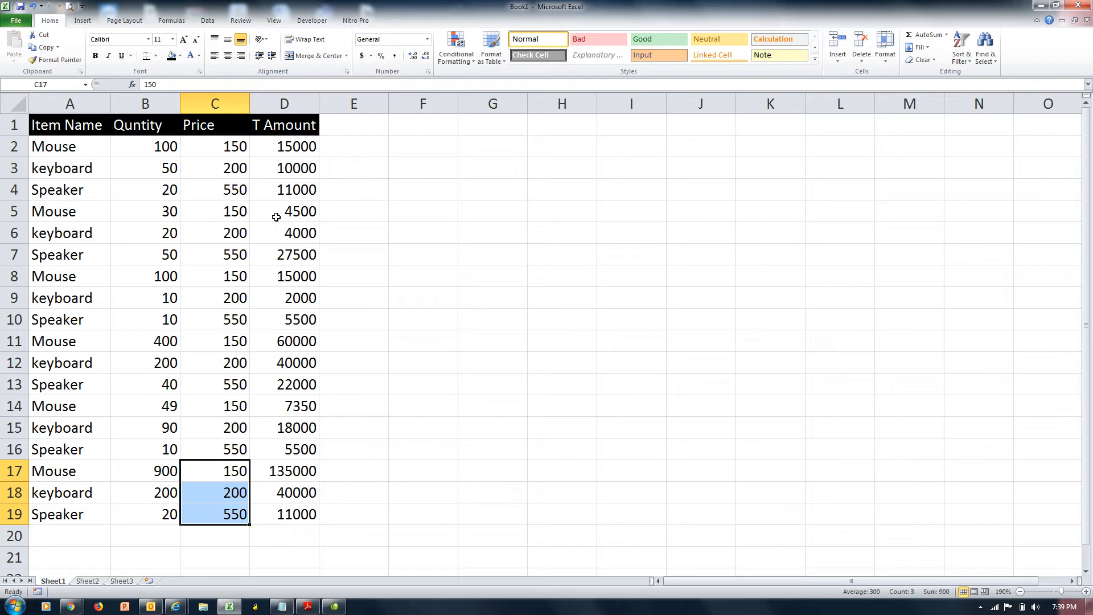
Step: Examine the repeated Mouse rows and the Quntity and T Amount columns of the item table
{"action": "left_click_drag", "start_coordinate": [74, 149], "coordinate": [216, 148]}
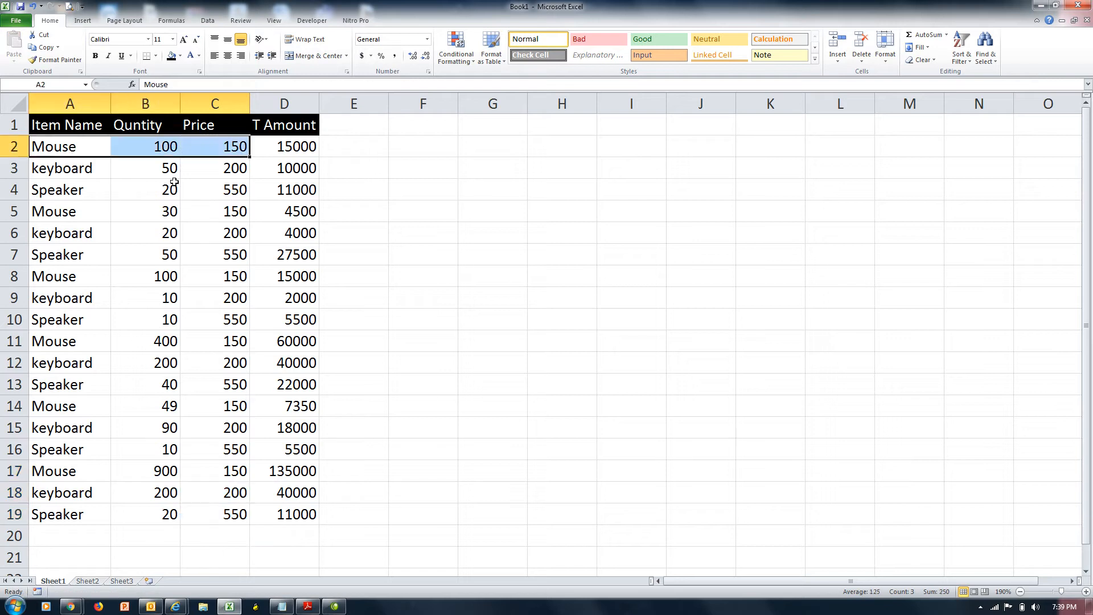
{"action": "left_click", "coordinate": [79, 213]}
{"action": "left_click_drag", "start_coordinate": [80, 213], "coordinate": [215, 212]}
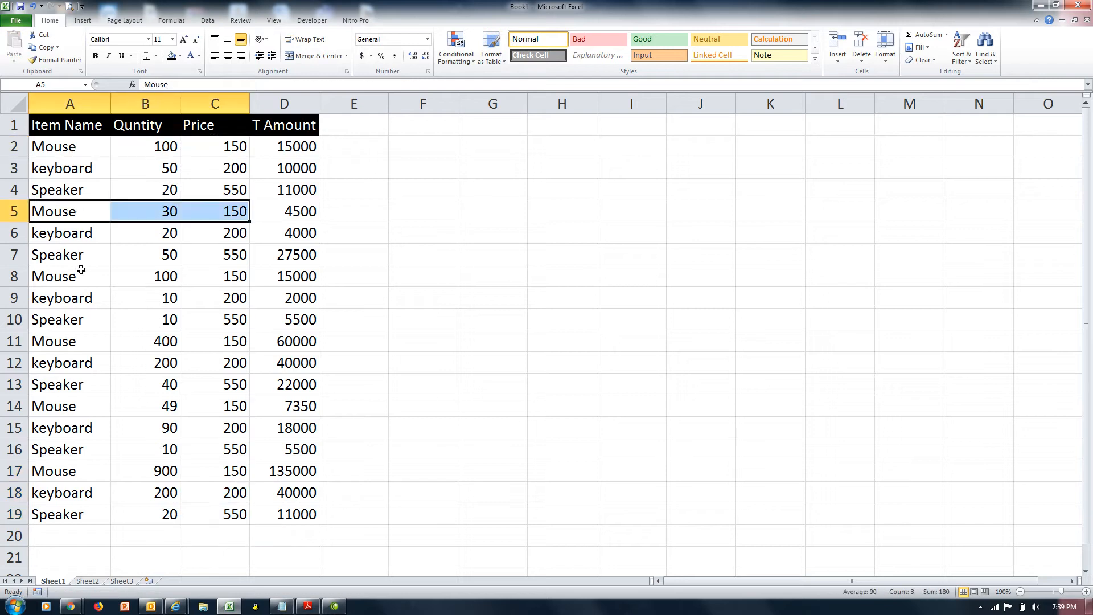
{"action": "left_click_drag", "start_coordinate": [81, 270], "coordinate": [216, 276]}
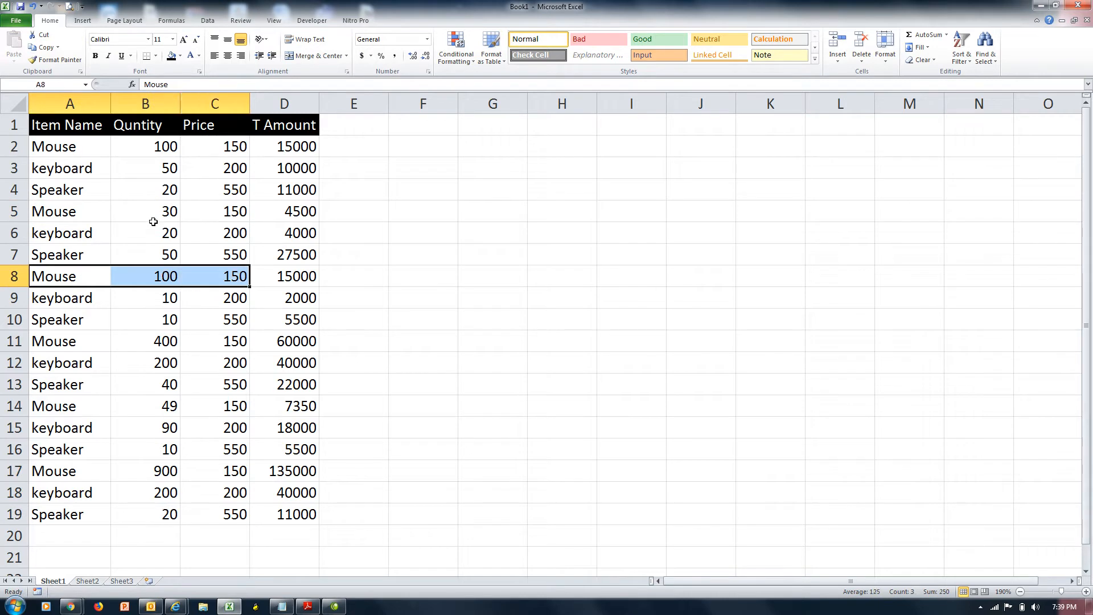
{"action": "left_click", "coordinate": [153, 216]}
{"action": "left_click_drag", "start_coordinate": [146, 148], "coordinate": [118, 507]}
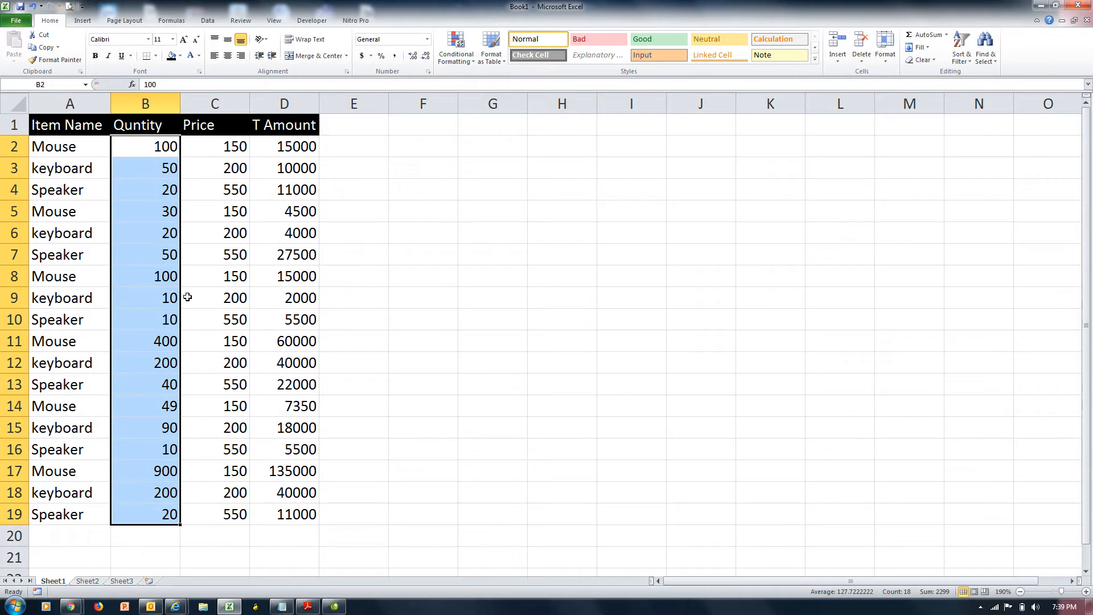
{"action": "left_click_drag", "start_coordinate": [296, 147], "coordinate": [284, 507]}
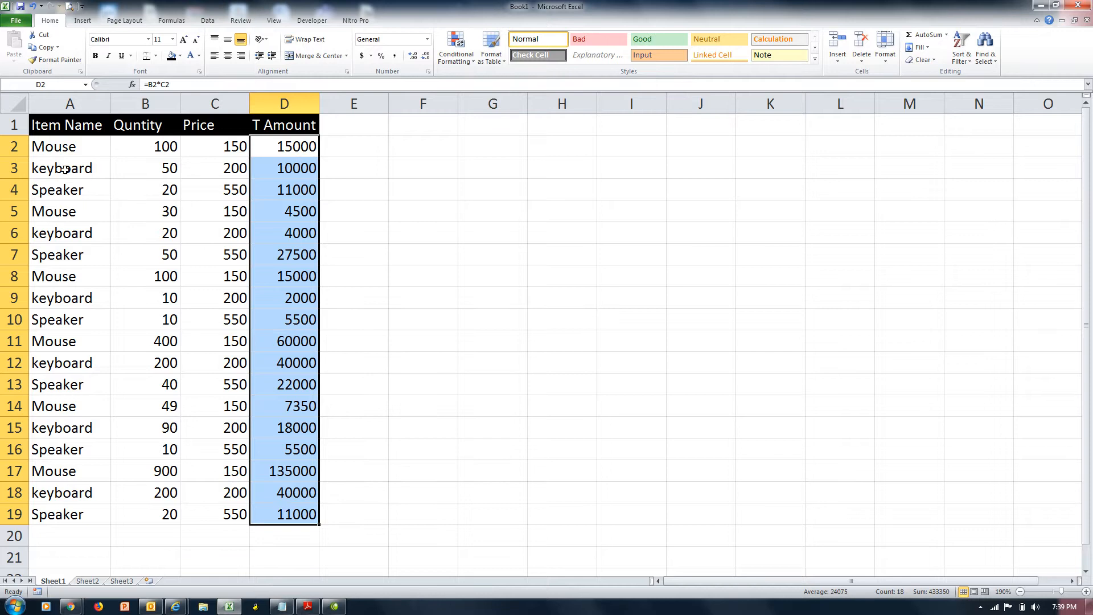
{"action": "left_click", "coordinate": [85, 149]}
{"action": "left_click_drag", "start_coordinate": [125, 143], "coordinate": [277, 147]}
{"action": "left_click_drag", "start_coordinate": [61, 213], "coordinate": [271, 206]}
{"action": "left_click_drag", "start_coordinate": [62, 275], "coordinate": [317, 286]}
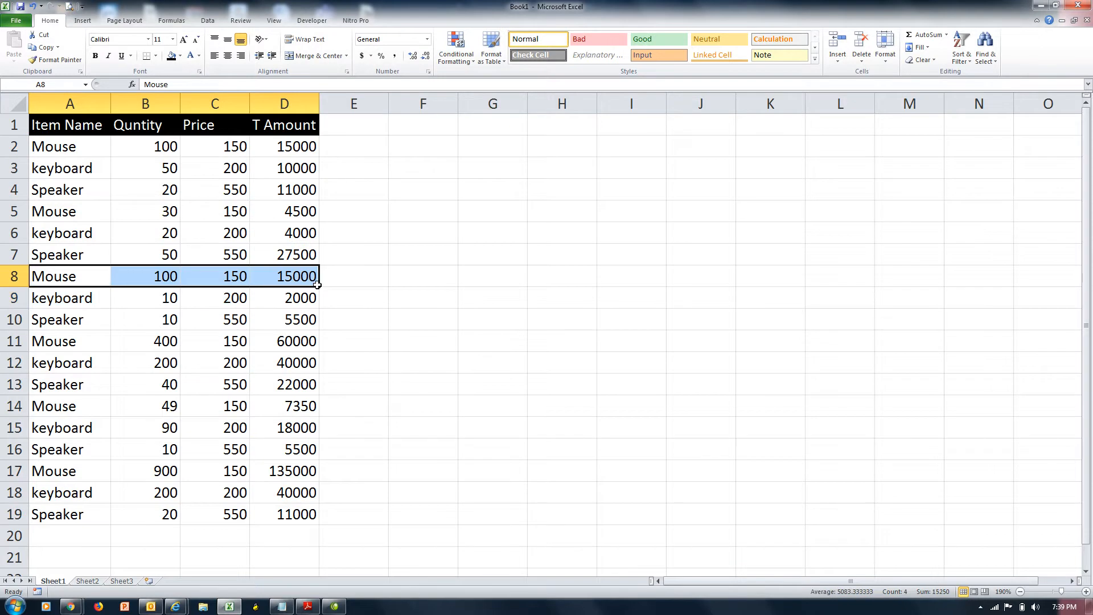
Step: Create a PivotTable from the whole table A1:D19 on a new worksheet
{"action": "left_click", "coordinate": [68, 122]}
{"action": "left_click_drag", "start_coordinate": [68, 121], "coordinate": [290, 508]}
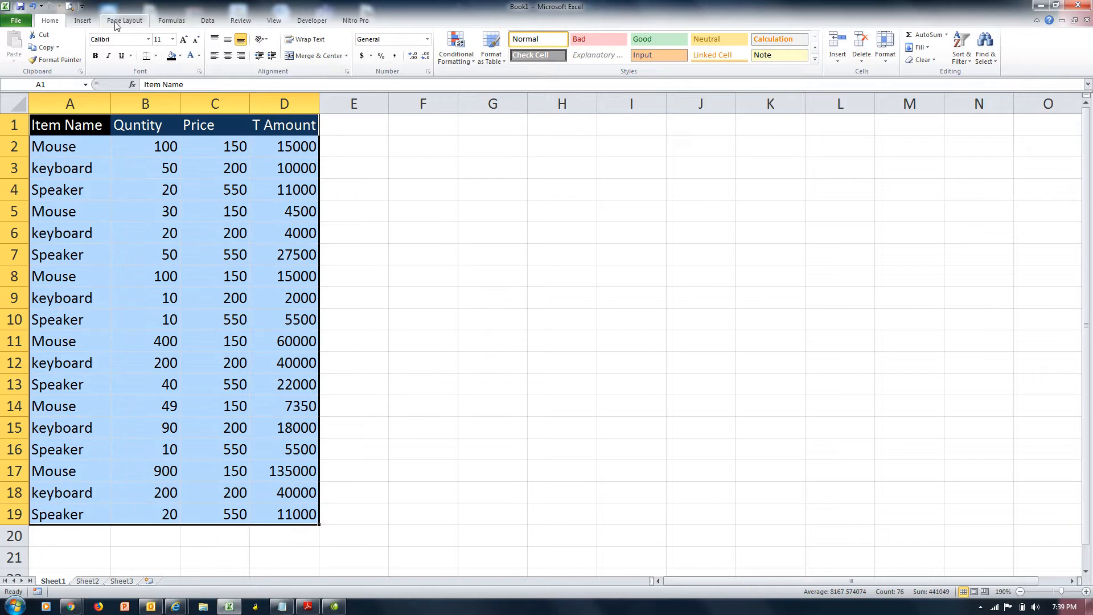
{"action": "left_click", "coordinate": [82, 20]}
{"action": "left_click", "coordinate": [28, 58]}
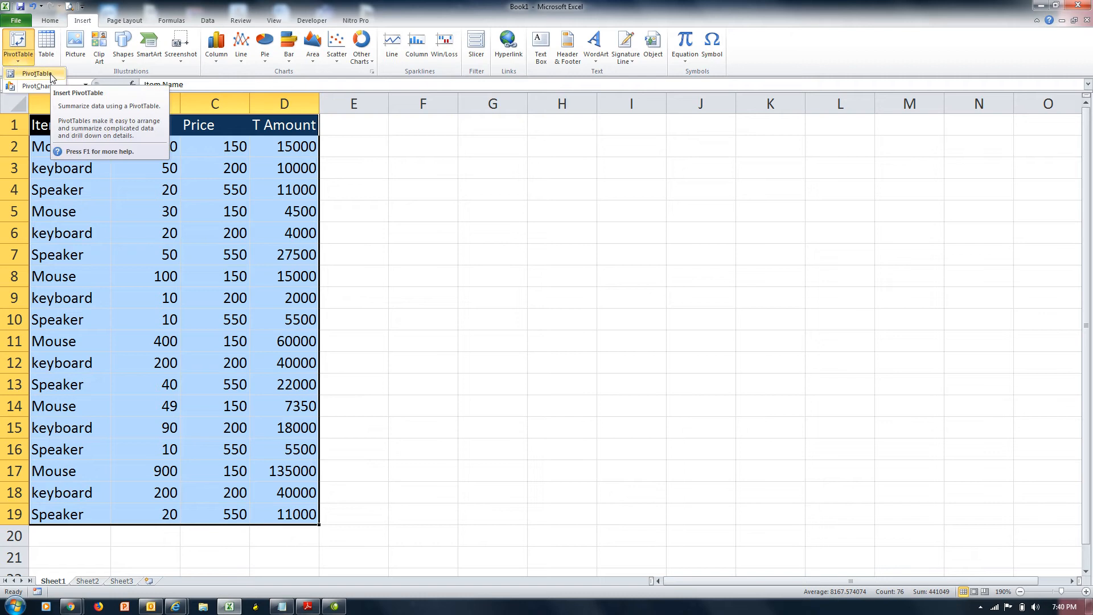
{"action": "left_click", "coordinate": [36, 74]}
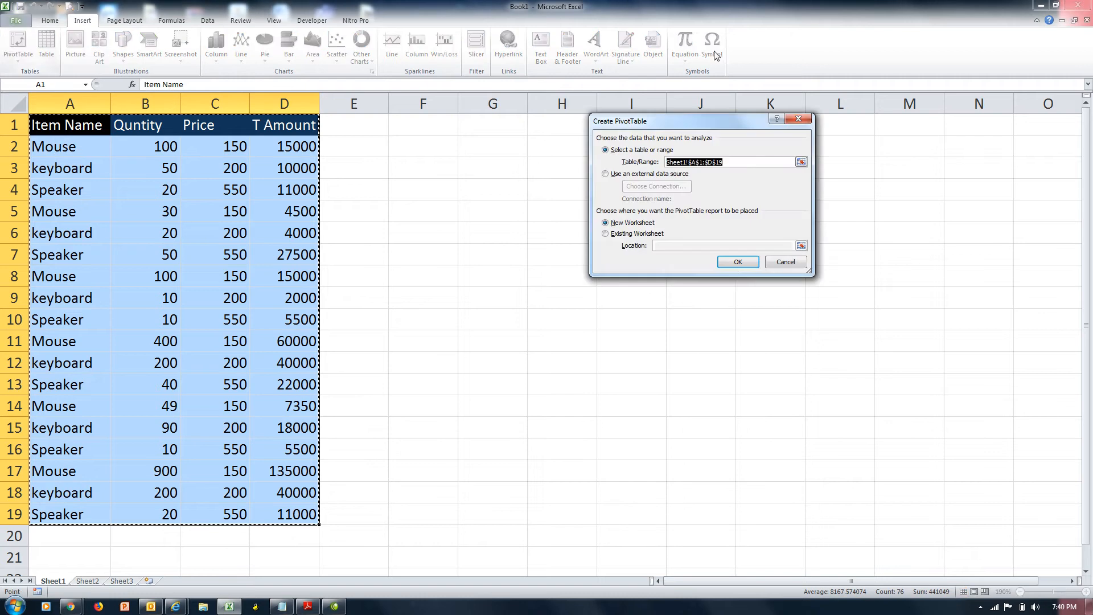
{"action": "left_click", "coordinate": [740, 262]}
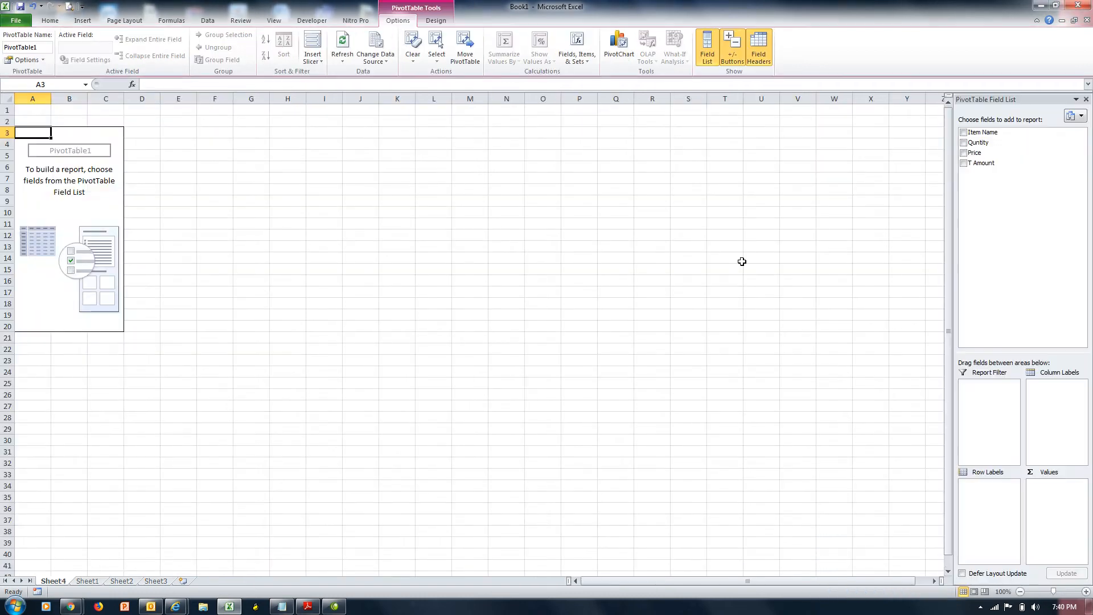
Step: Add Item Name as the PivotTable's row labels and Quntity as a summed value
{"action": "left_click", "coordinate": [964, 134]}
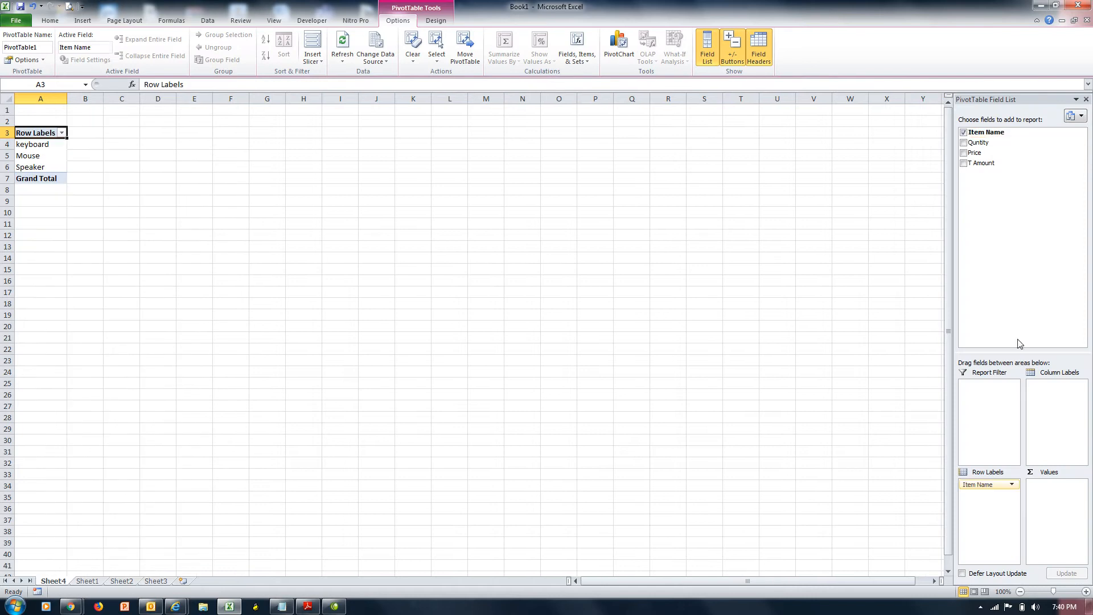
{"action": "left_click_drag", "start_coordinate": [1052, 593], "coordinate": [1060, 592]}
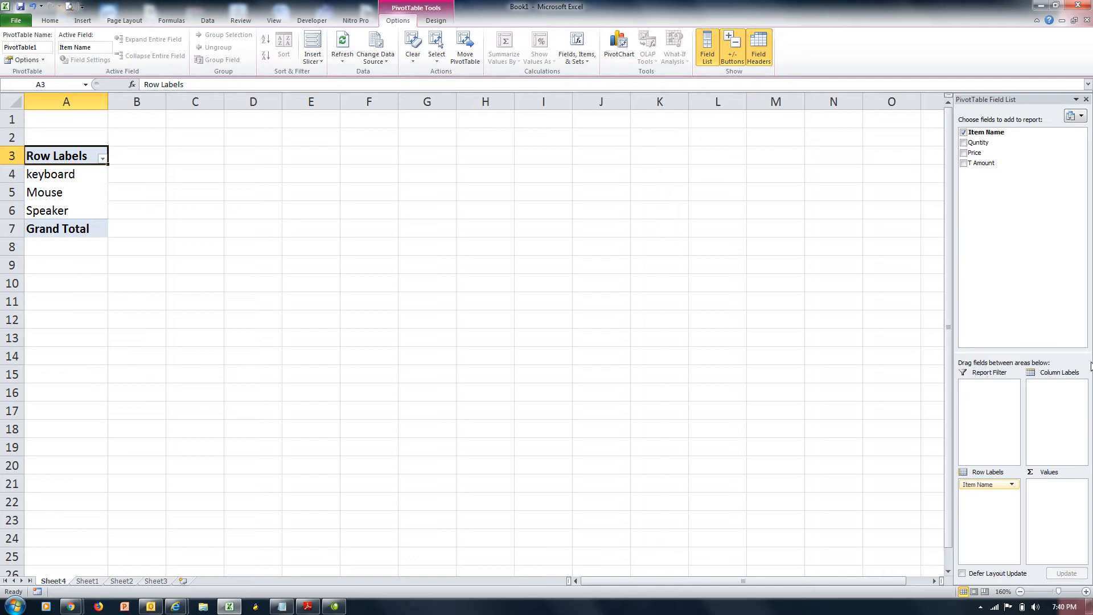
{"action": "left_click", "coordinate": [963, 143]}
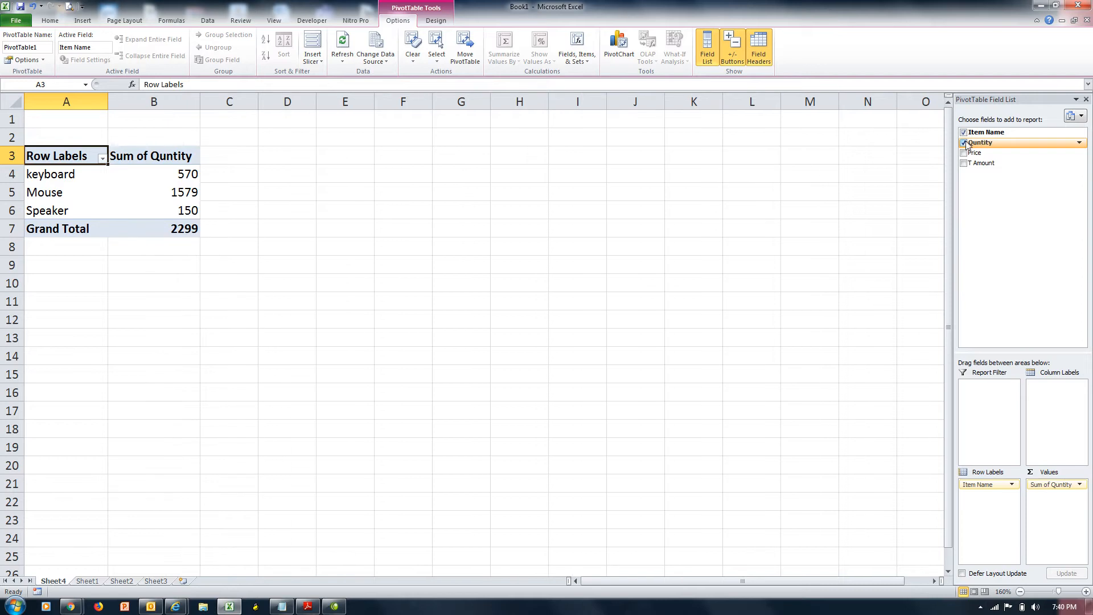
Step: Examine the summed quantity of each item and the grand total in the PivotTable
{"action": "key", "text": "Down"}
{"action": "key", "text": "Right"}
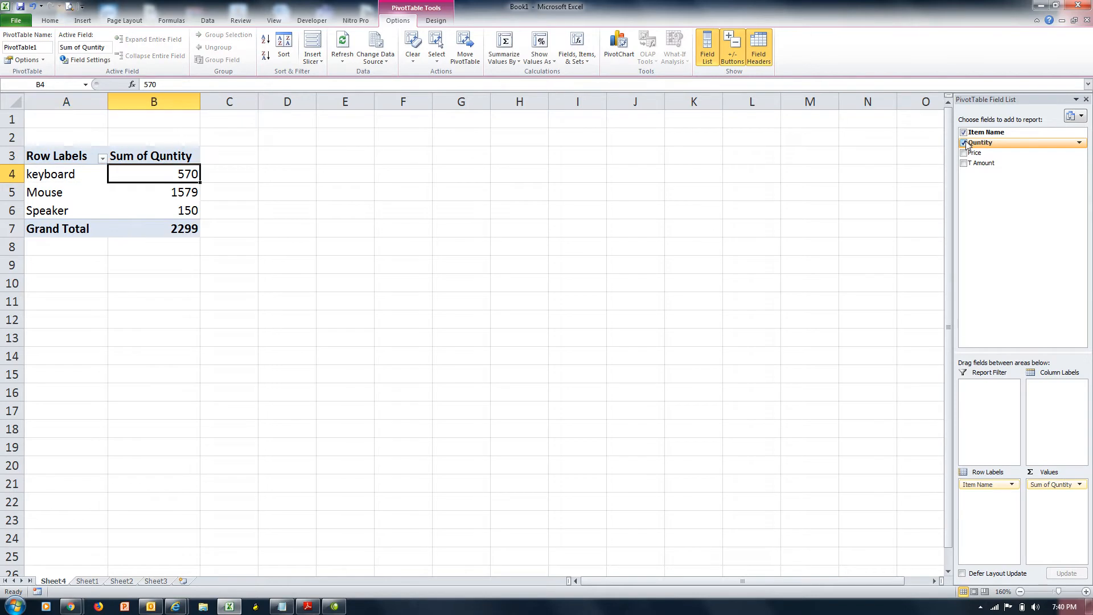
{"action": "key", "text": "Down"}
{"action": "key", "text": "Left"}
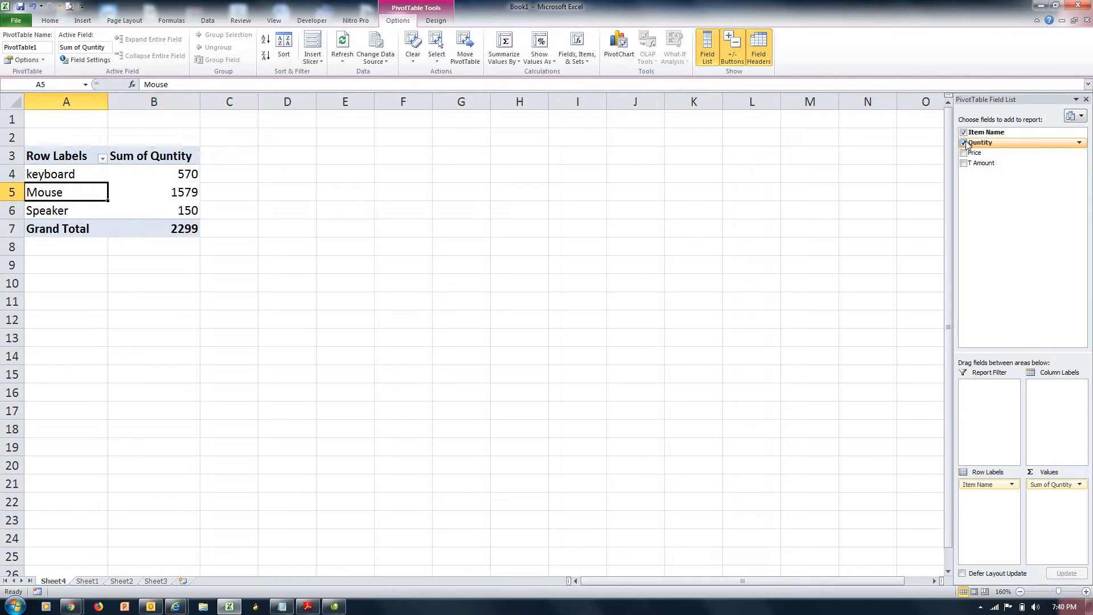
{"action": "key", "text": "Right"}
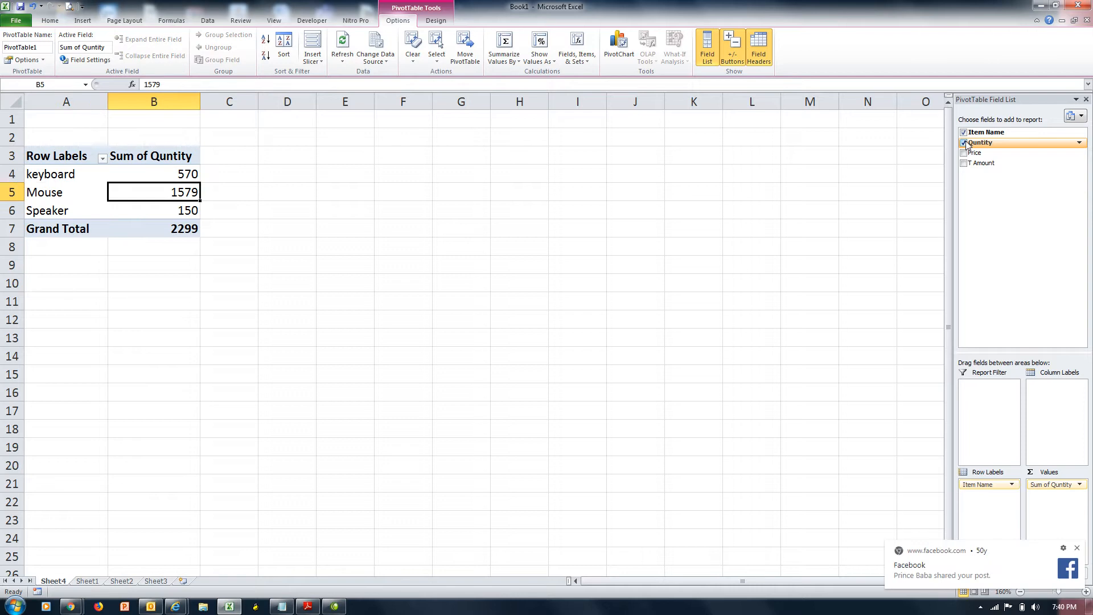
{"action": "key", "text": "Down"}
{"action": "key", "text": "Left"}
{"action": "key", "text": "Right"}
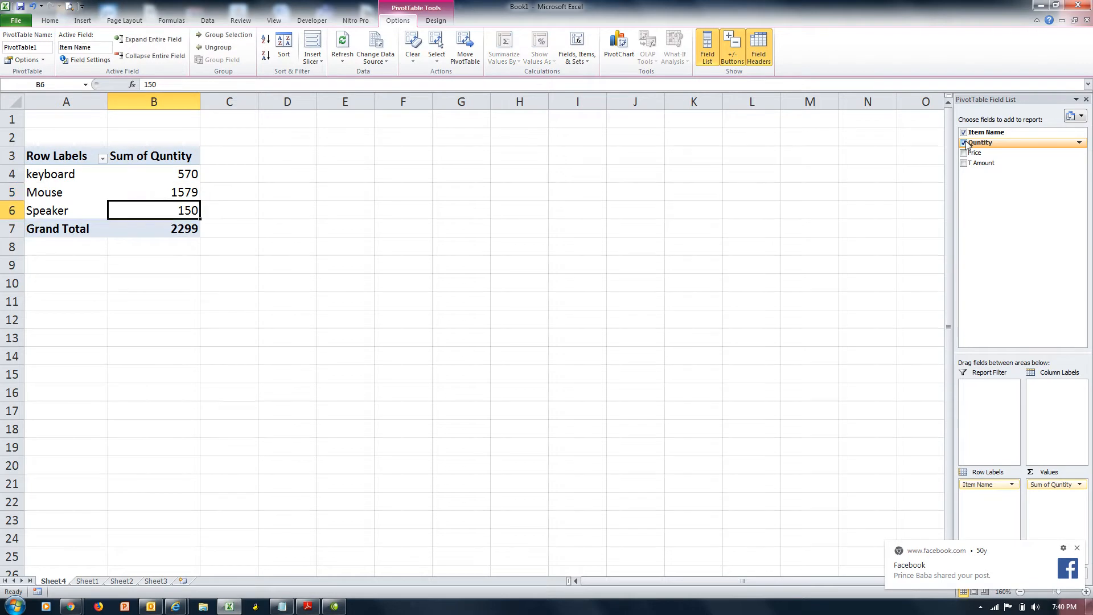
{"action": "key", "text": "Down"}
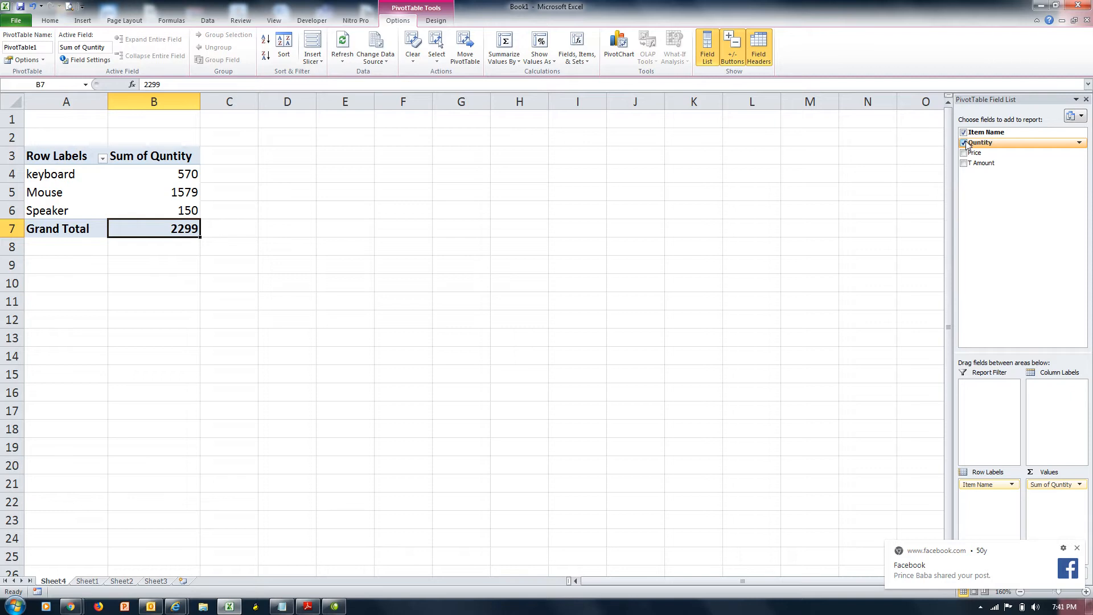
{"action": "key", "text": "Up"}
{"action": "key", "text": "Up"}
{"action": "key", "text": "Up"}
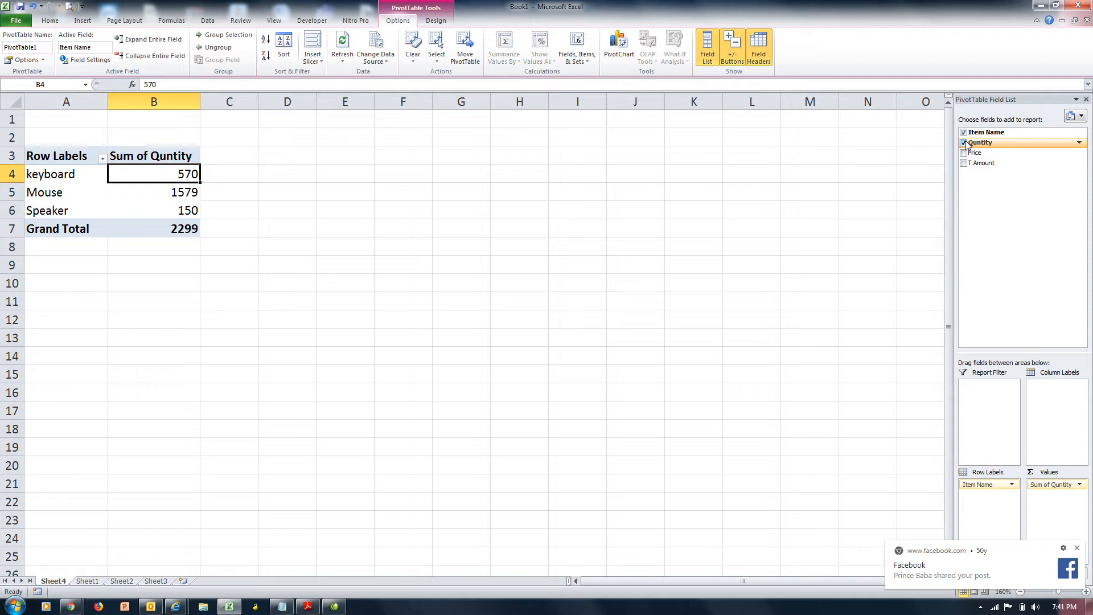
{"action": "key", "text": "Down"}
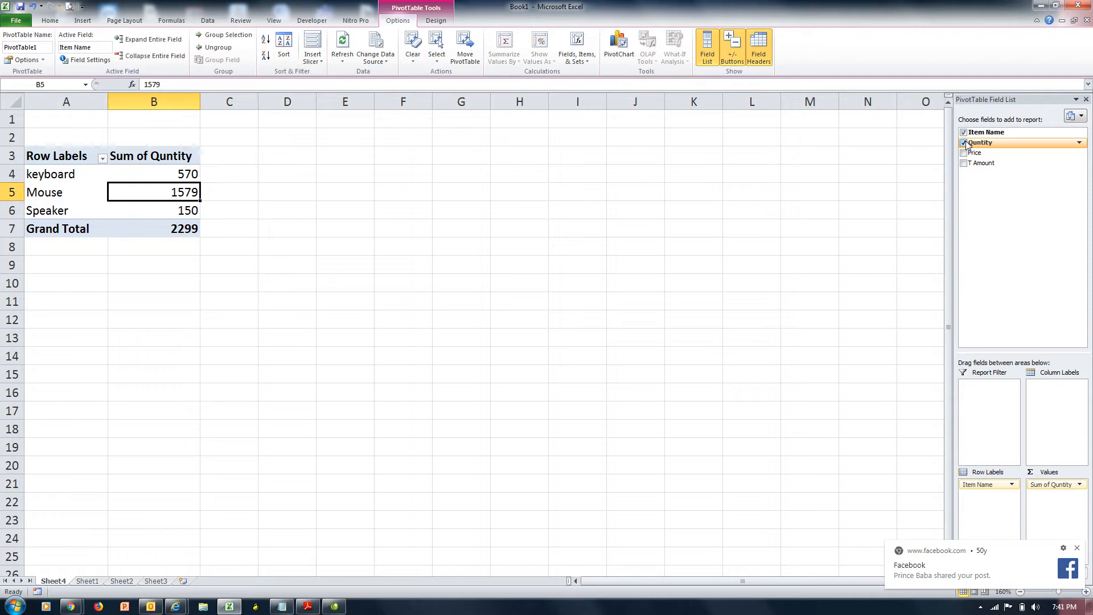
{"action": "key", "text": "Down"}
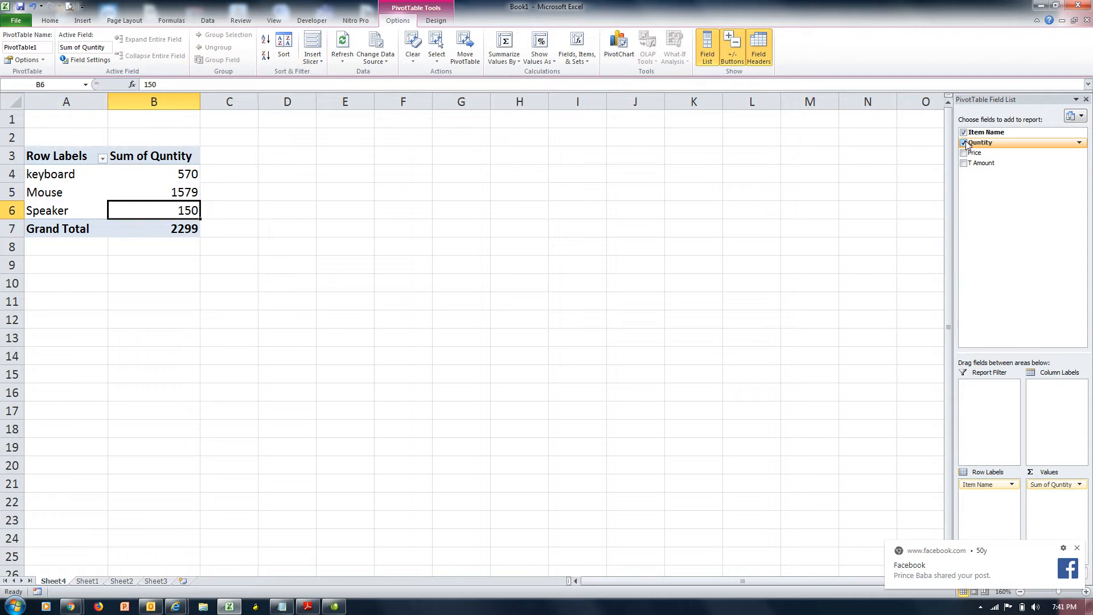
{"action": "key", "text": "Down"}
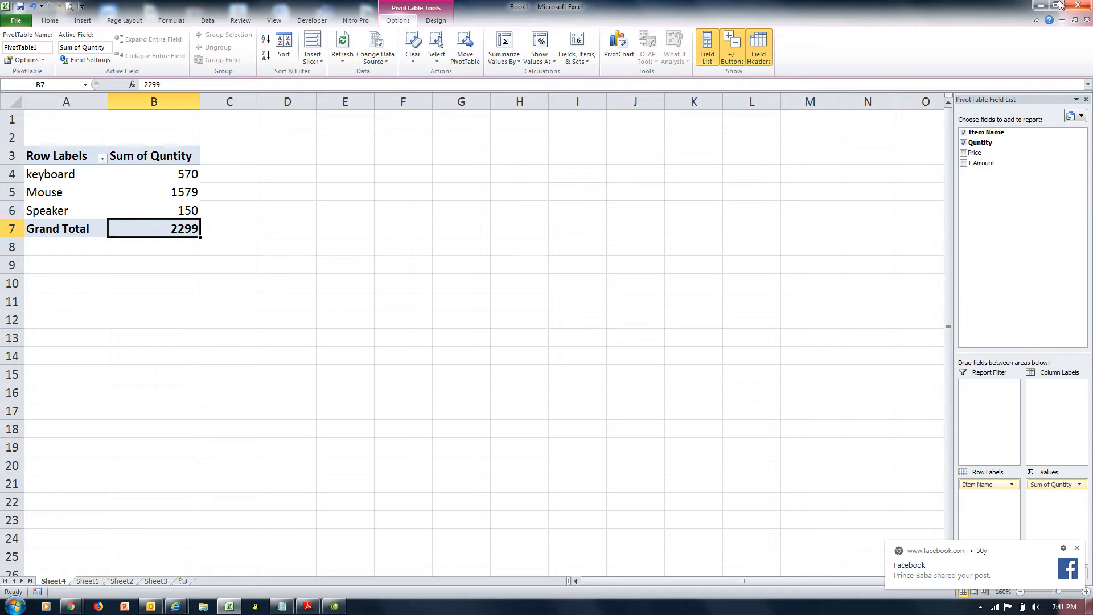
{"action": "left_click", "coordinate": [158, 155]}
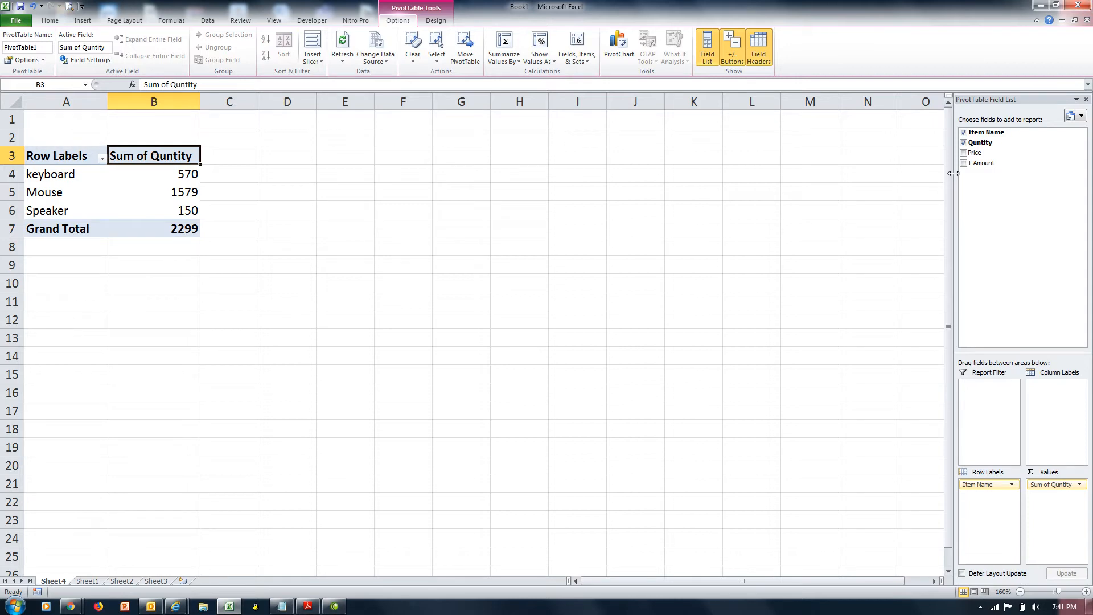
Step: Add the T Amount field to the PivotTable's values, leaving the Price field out
{"action": "left_click", "coordinate": [963, 153]}
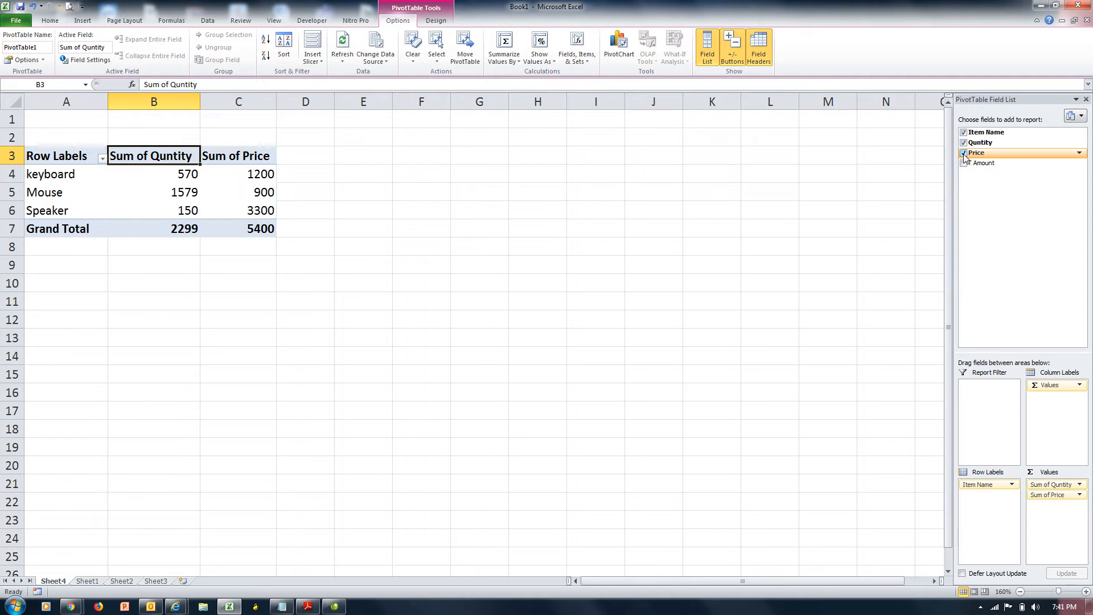
{"action": "left_click", "coordinate": [963, 153]}
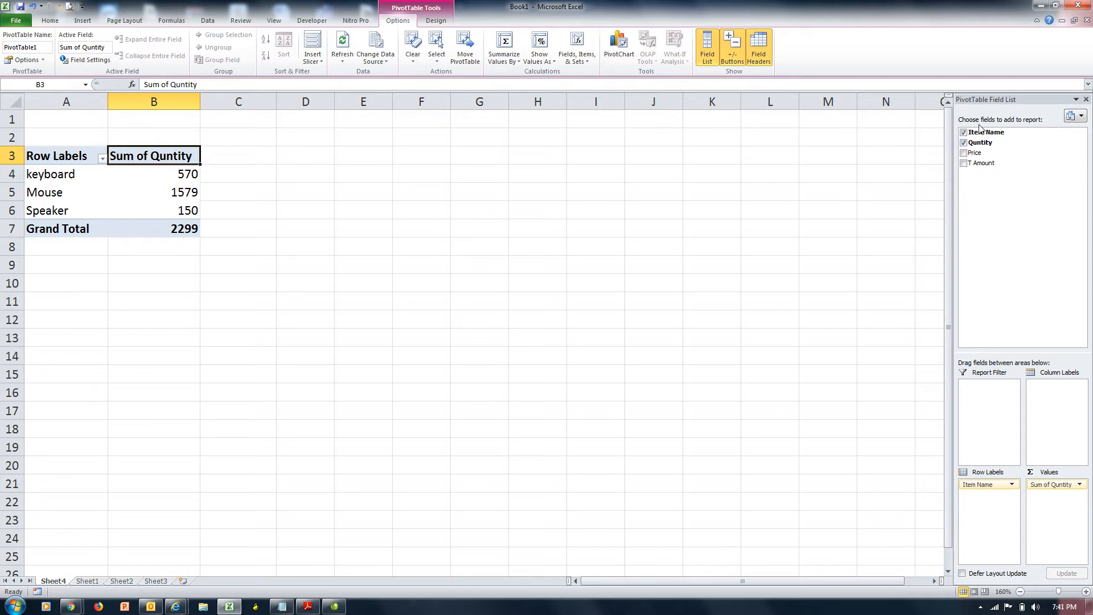
{"action": "left_click", "coordinate": [965, 163]}
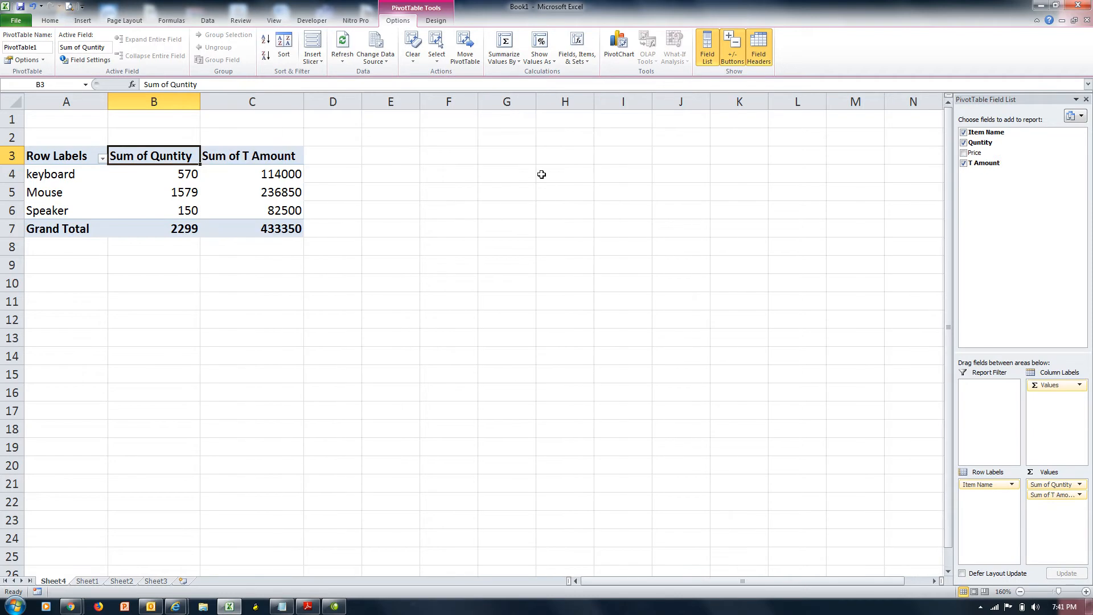
{"action": "left_click", "coordinate": [290, 175]}
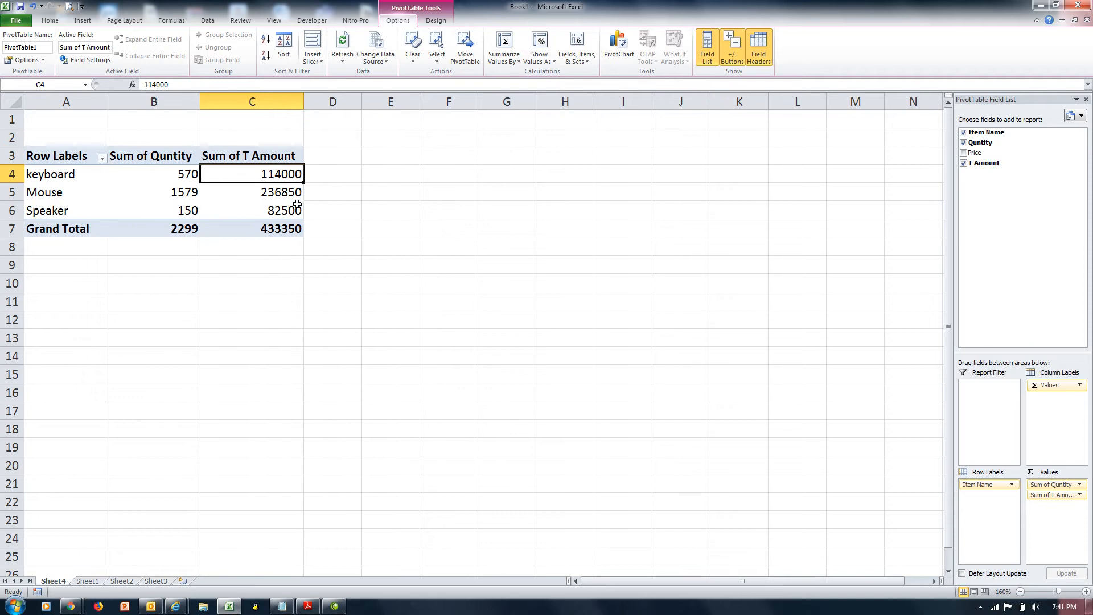
Step: Examine the Sum of Quntity and Sum of T Amount columns of the PivotTable from header to grand total
{"action": "mouse_move", "coordinate": [287, 194]}
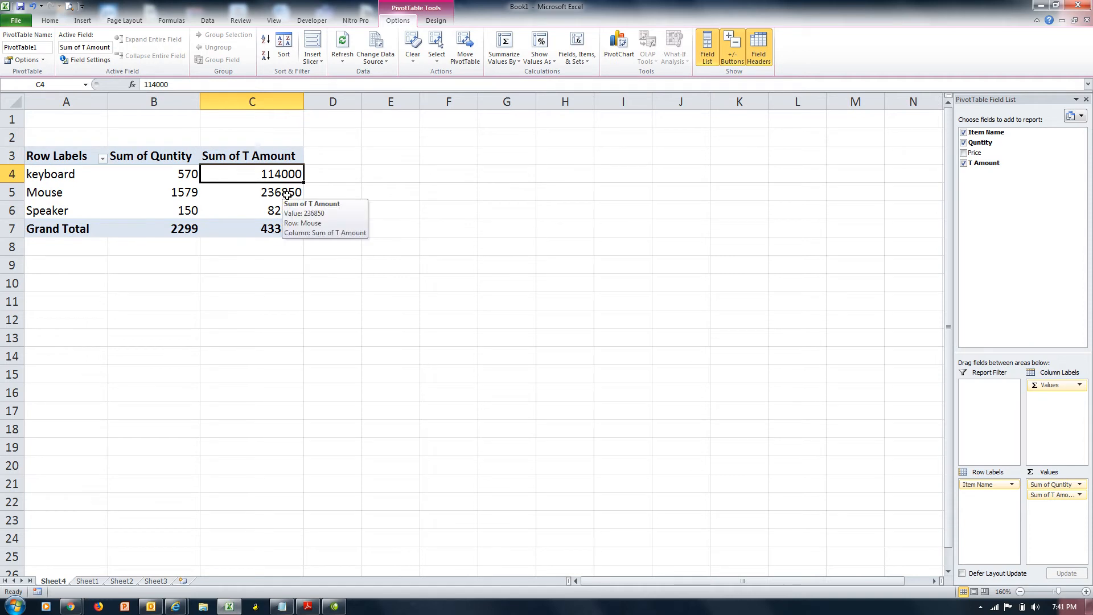
{"action": "left_click", "coordinate": [287, 194]}
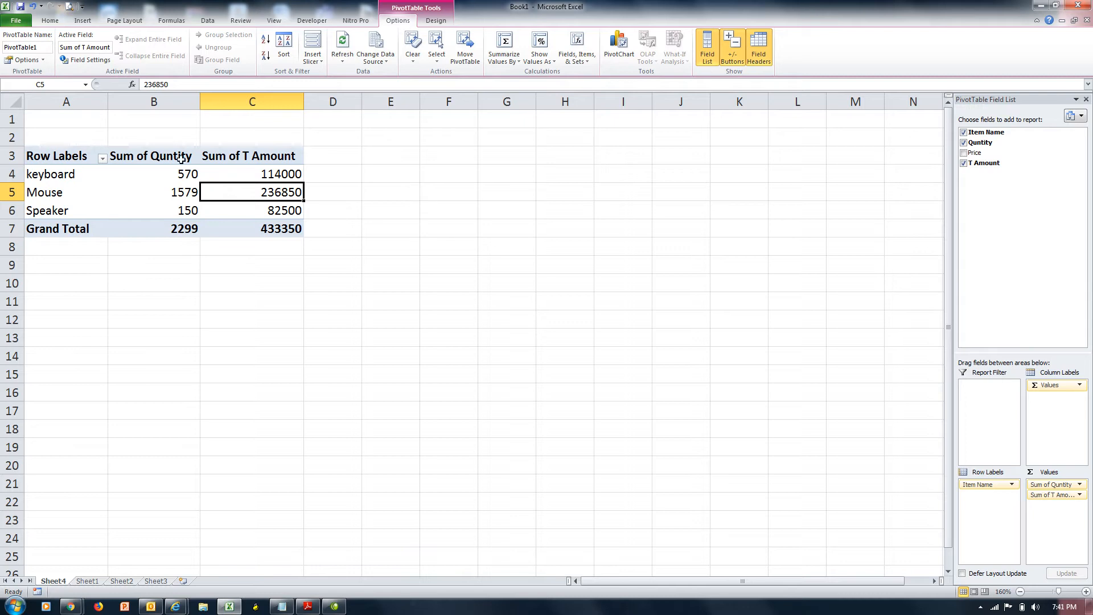
{"action": "left_click_drag", "start_coordinate": [180, 159], "coordinate": [177, 223]}
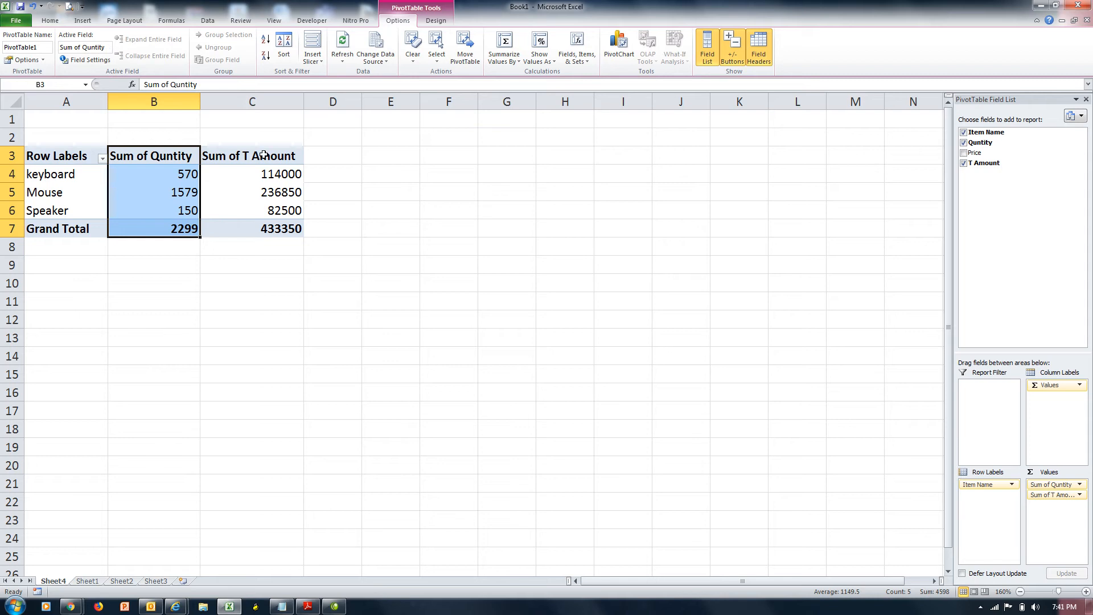
{"action": "left_click_drag", "start_coordinate": [264, 154], "coordinate": [266, 232]}
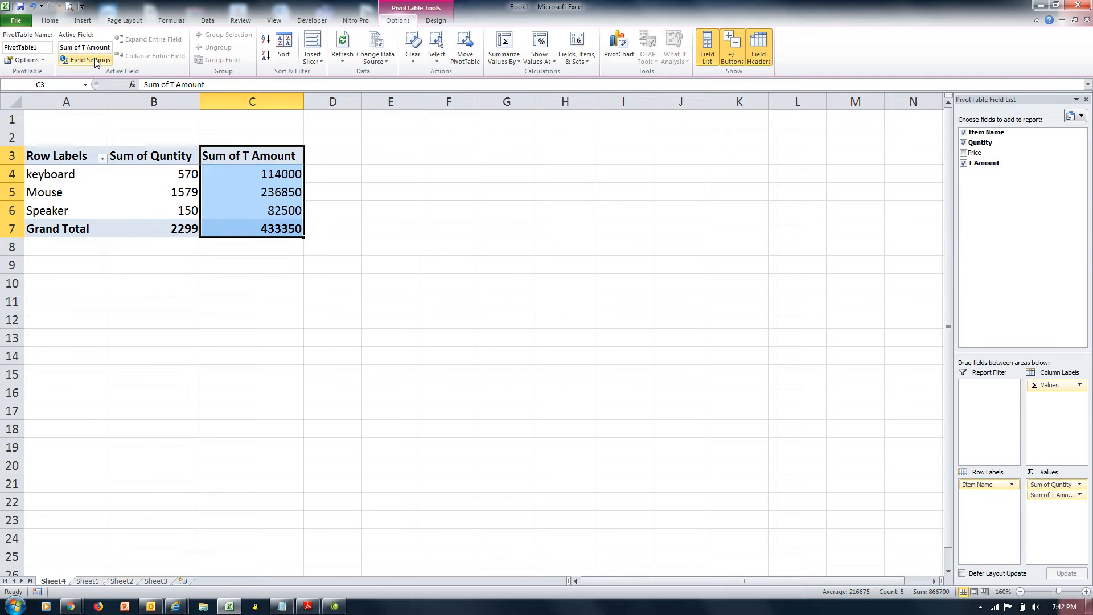
Step: Add a Date column header in cell E1 of the source table on Sheet1
{"action": "left_click", "coordinate": [84, 21]}
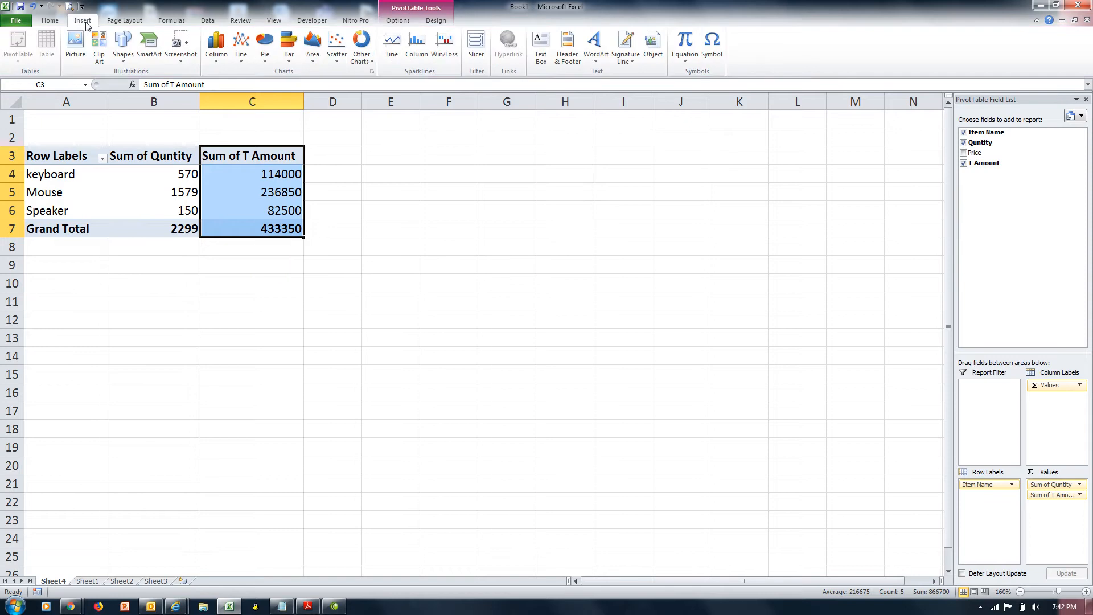
{"action": "left_click", "coordinate": [88, 581]}
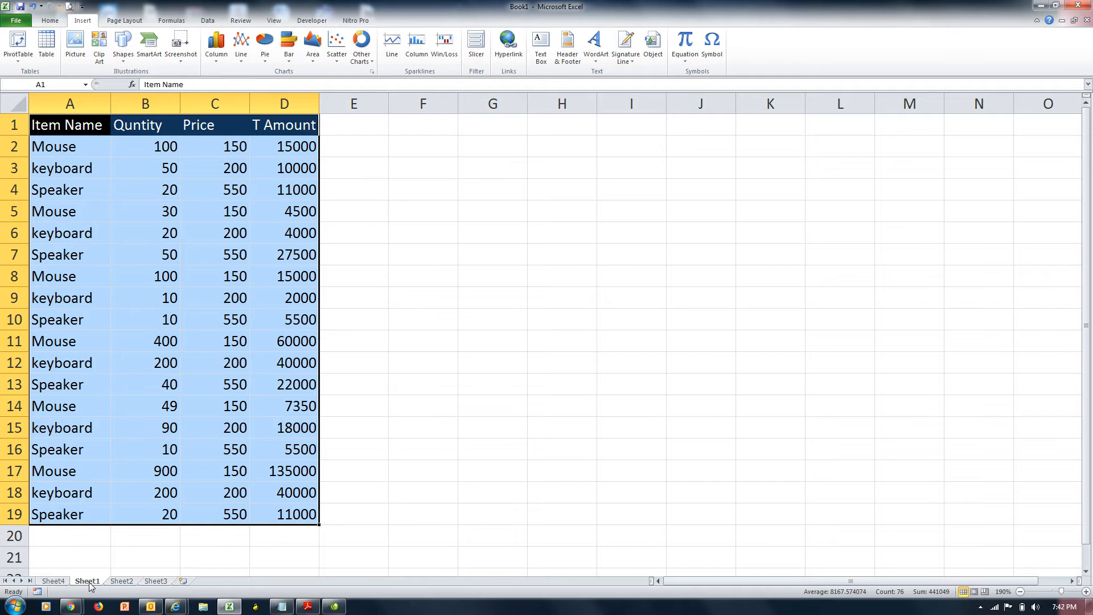
{"action": "key", "text": "ctrl+Right"}
{"action": "key", "text": "Right"}
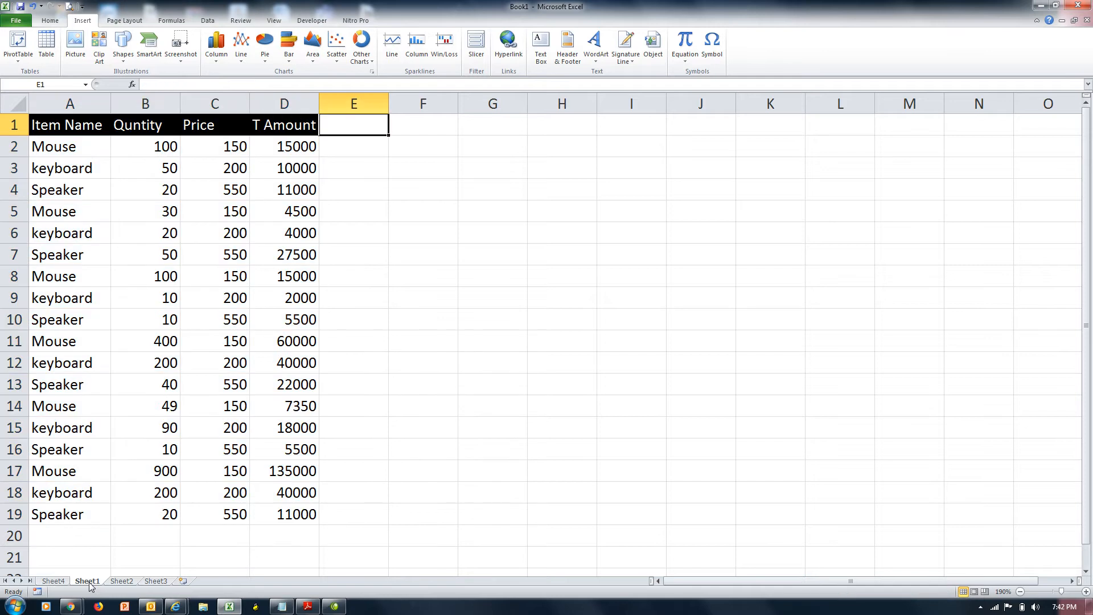
{"action": "type", "text": "Date"}
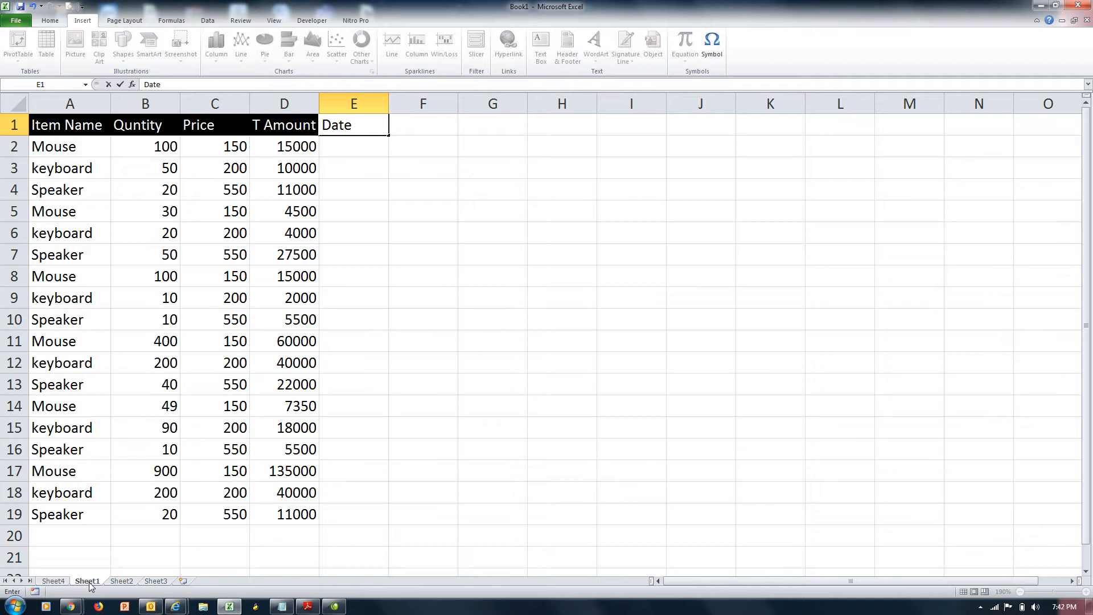
{"action": "key", "text": "ctrl+Return"}
{"action": "key", "text": "Down"}
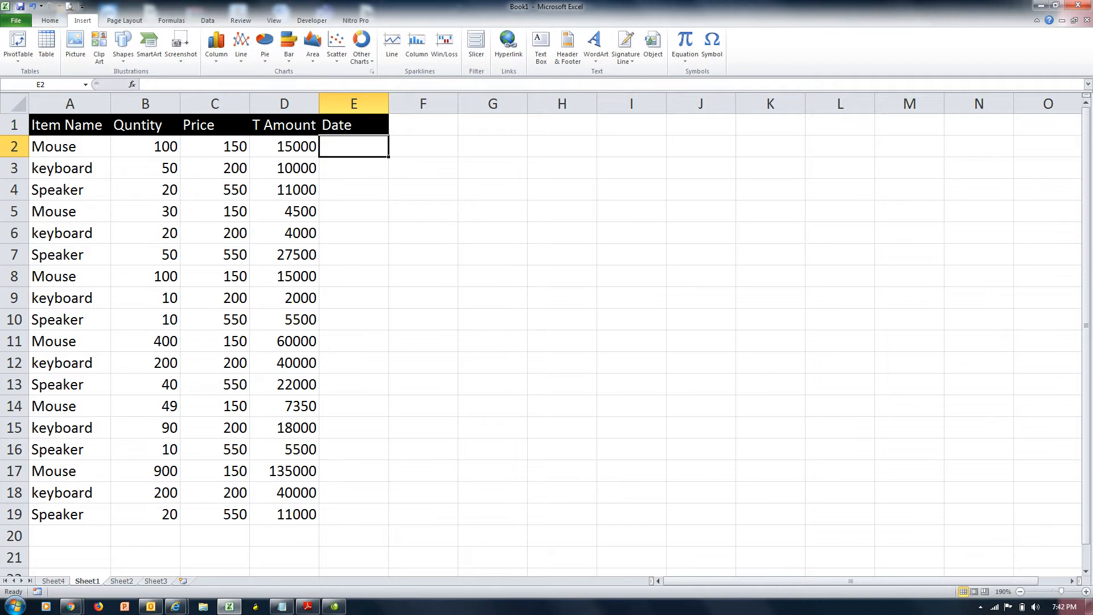
Step: Check the July, August and September 2020 months in the system calendar
{"action": "left_click", "coordinate": [1072, 609]}
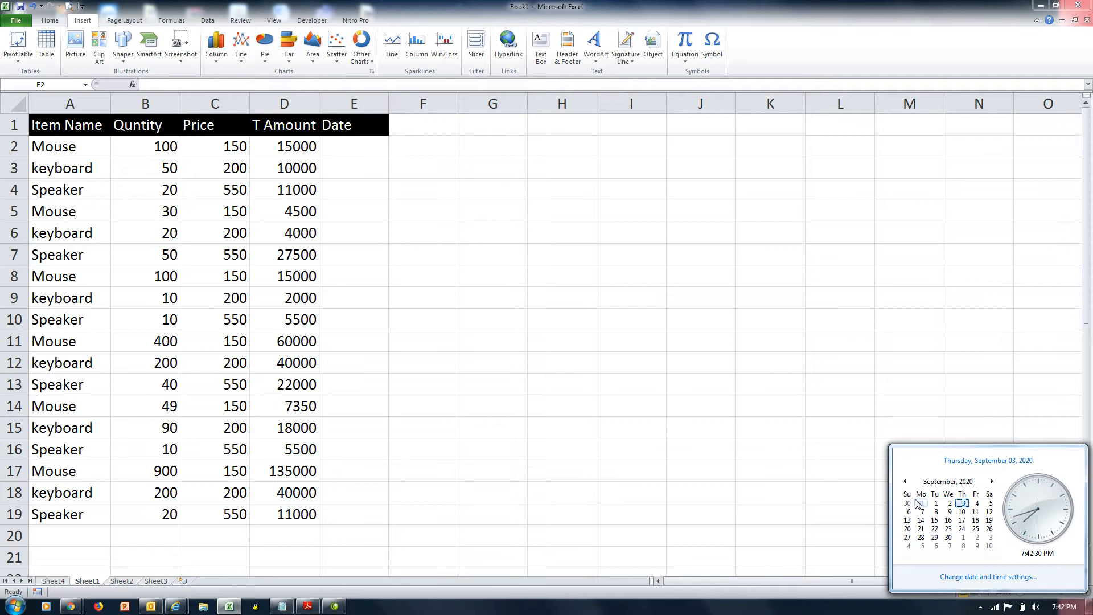
{"action": "left_click", "coordinate": [905, 482]}
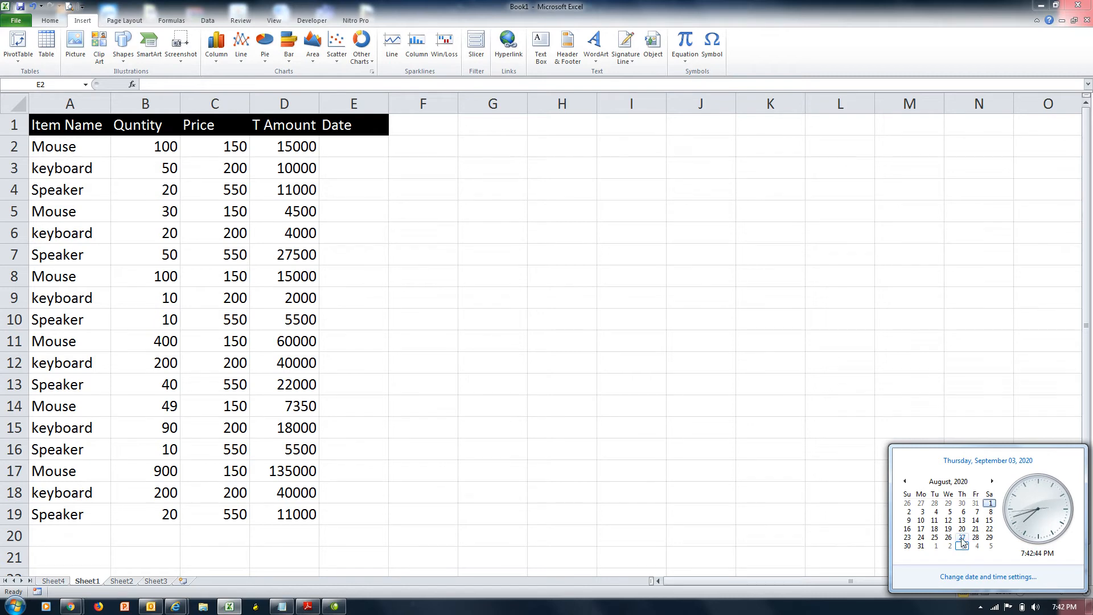
{"action": "left_click", "coordinate": [905, 482]}
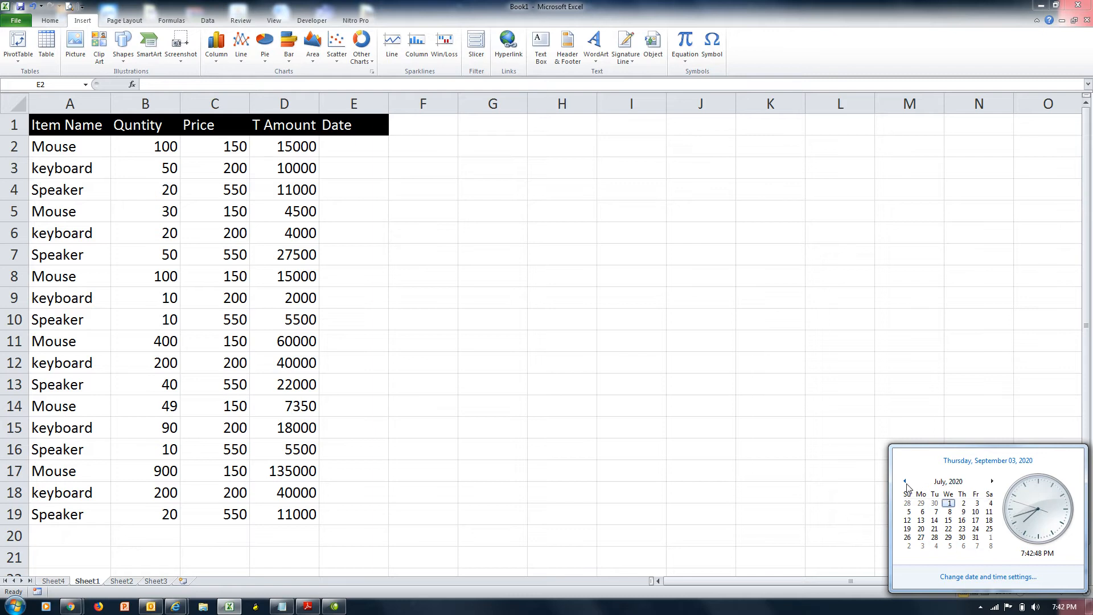
{"action": "left_click", "coordinate": [992, 481]}
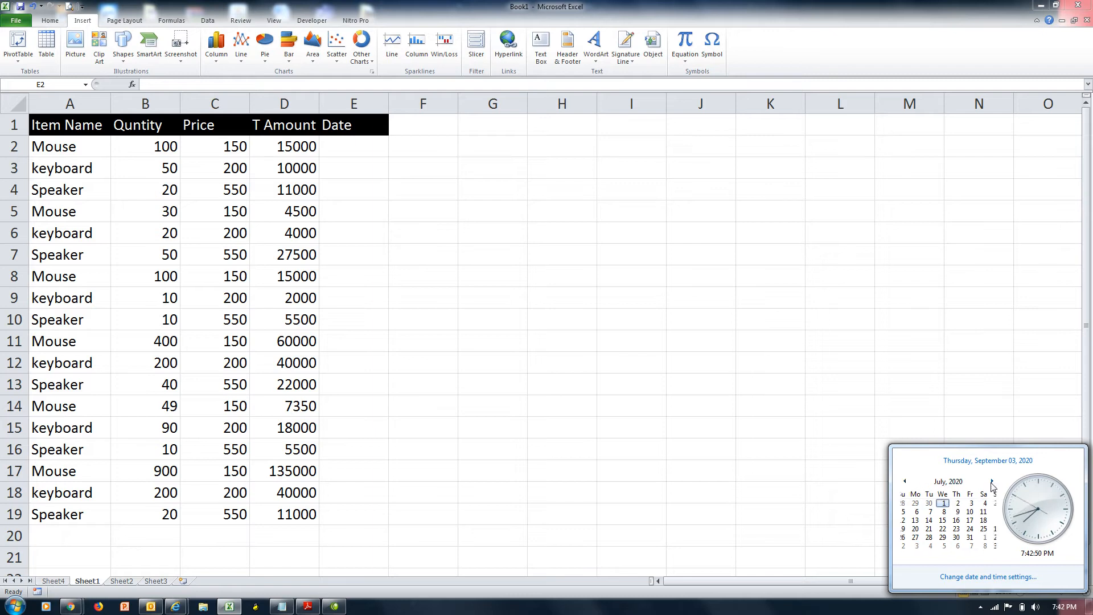
{"action": "left_click", "coordinate": [992, 481]}
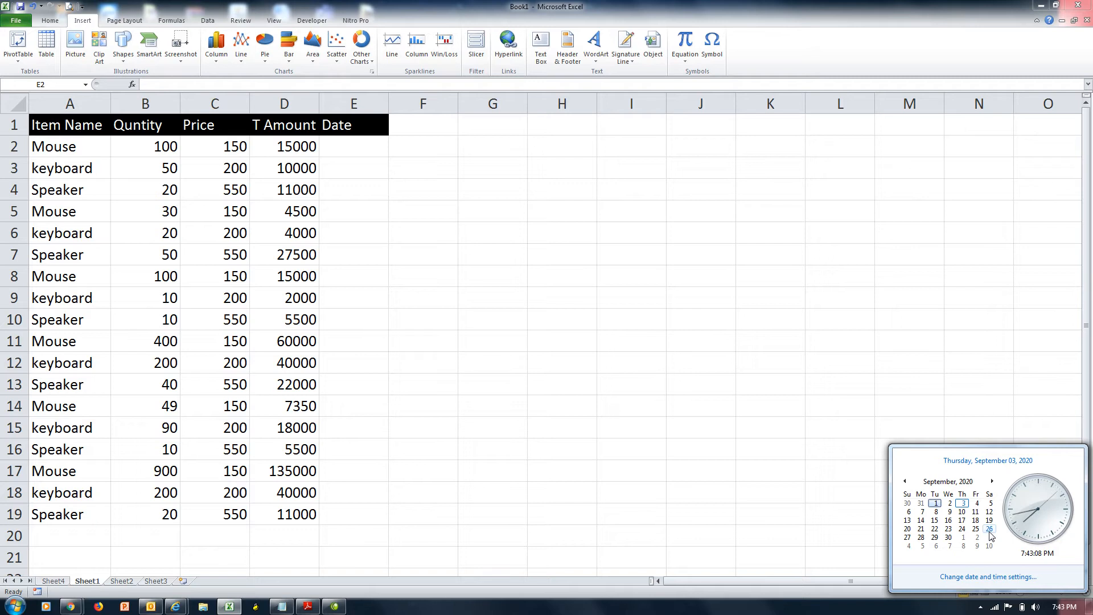
{"action": "left_click", "coordinate": [905, 481]}
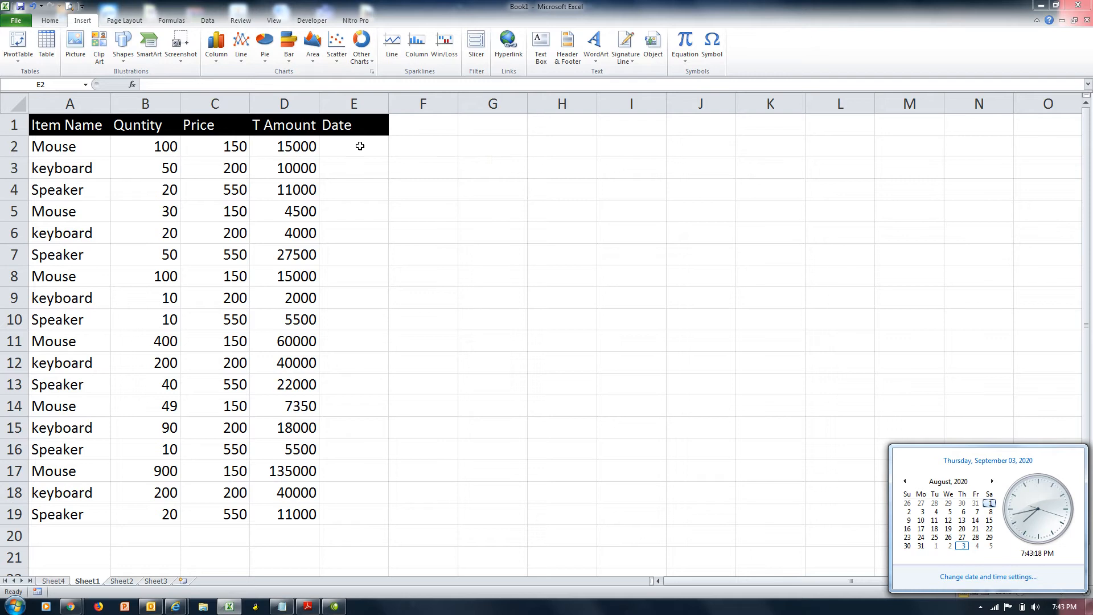
Step: Enter the date 9/3/2020 in cell H5 as a trial and clear it again
{"action": "left_click", "coordinate": [567, 218]}
{"action": "type", "text": "9/3/2020"}
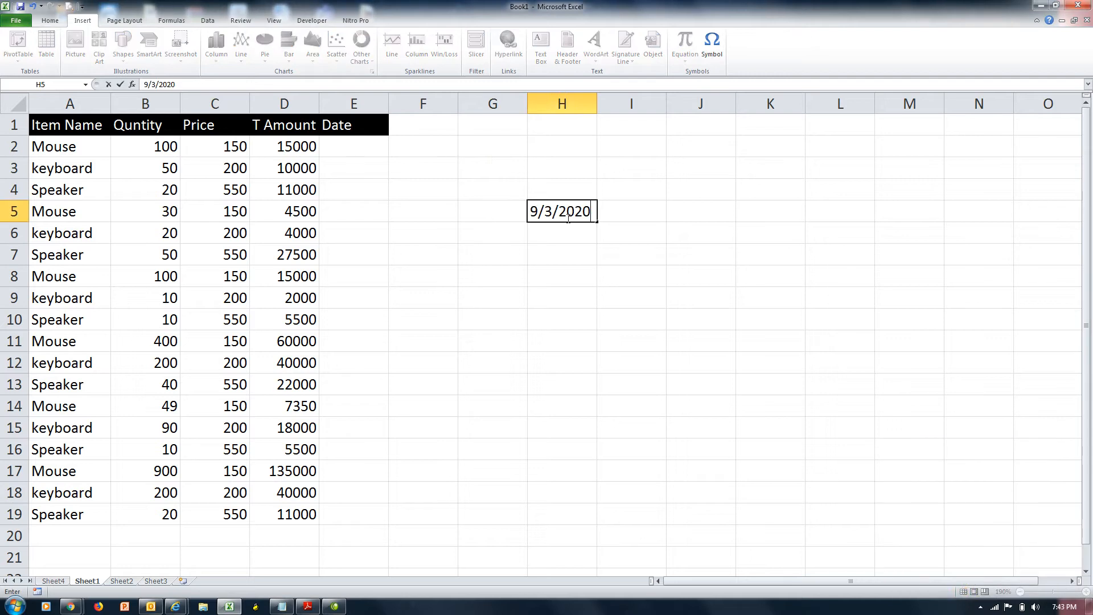
{"action": "key", "text": "ctrl+Return"}
{"action": "key", "text": "Delete"}
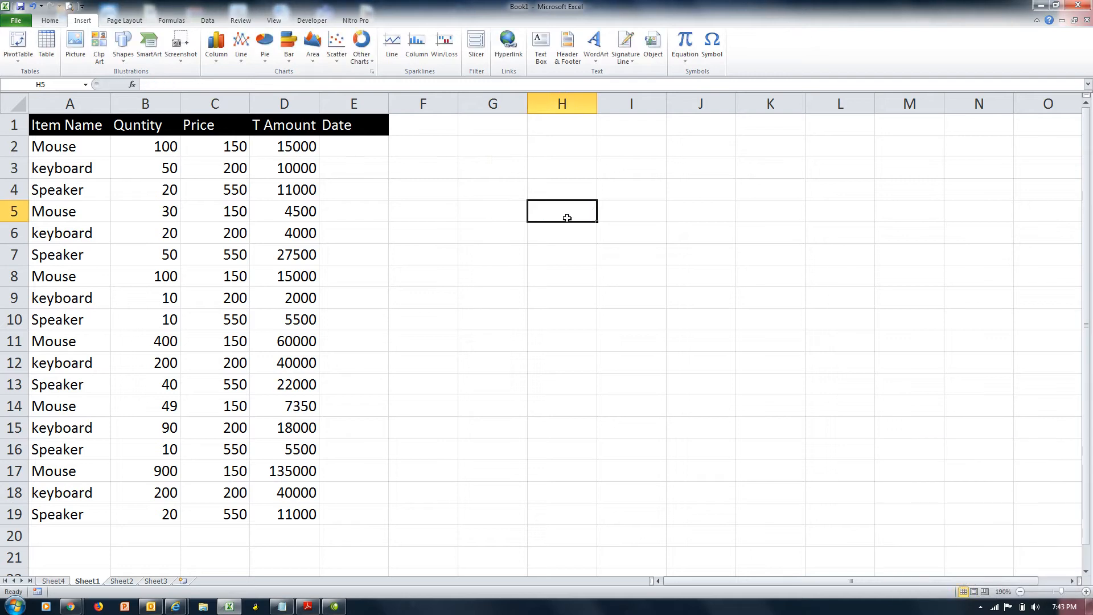
Step: Enter the date 8/29/2020 in cell E2 for the first Mouse row
{"action": "key", "text": "Left"}
{"action": "key", "text": "Left"}
{"action": "key", "text": "Left"}
{"action": "key", "text": "Up"}
{"action": "key", "text": "Up"}
{"action": "key", "text": "Up"}
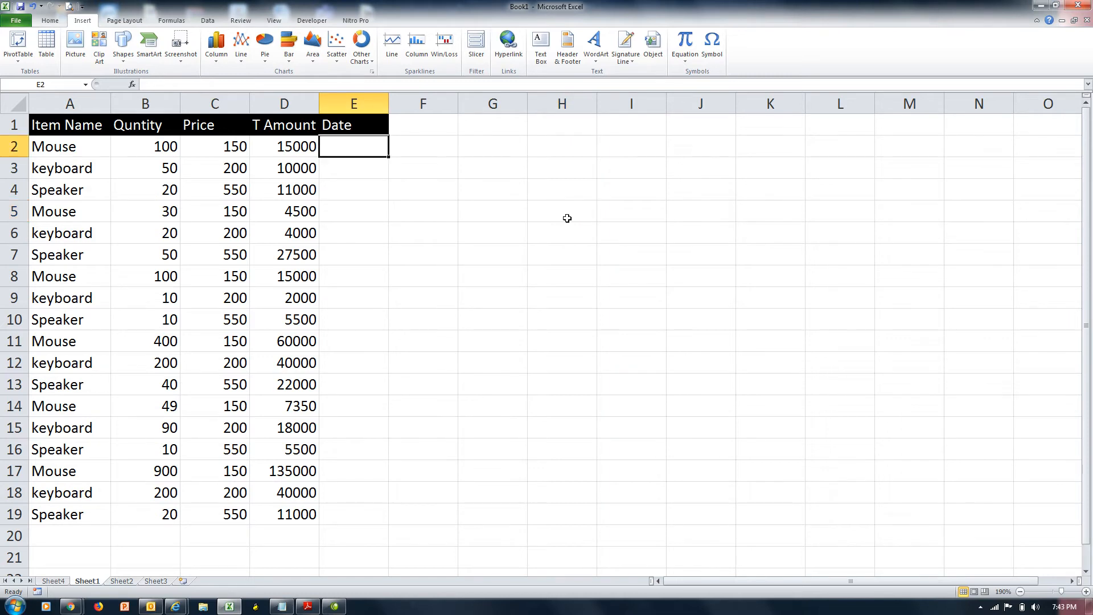
{"action": "type", "text": "8"}
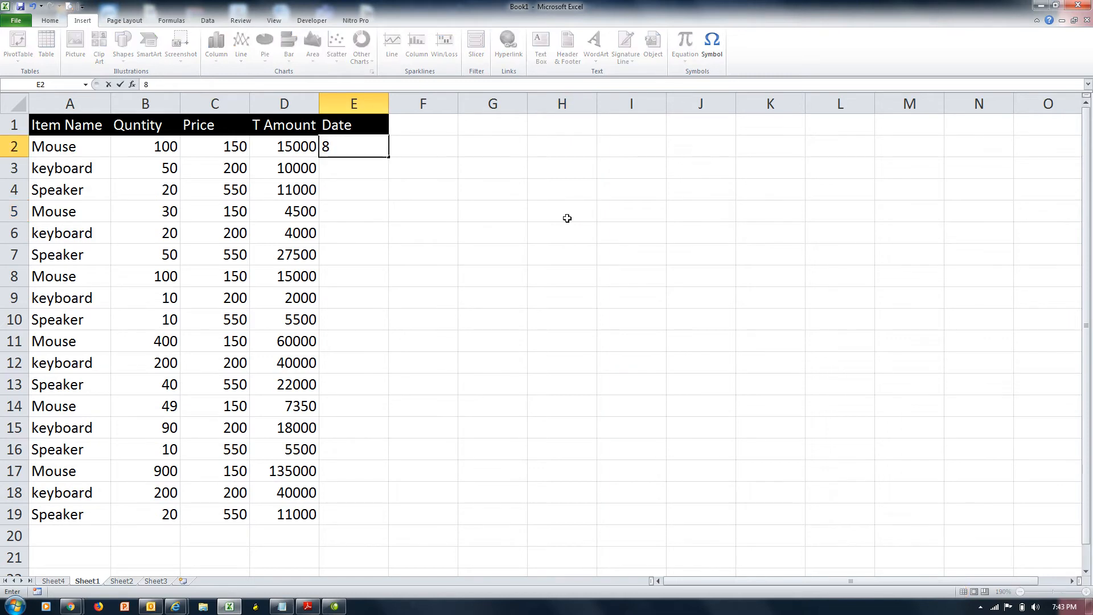
{"action": "type", "text": "/29/202"}
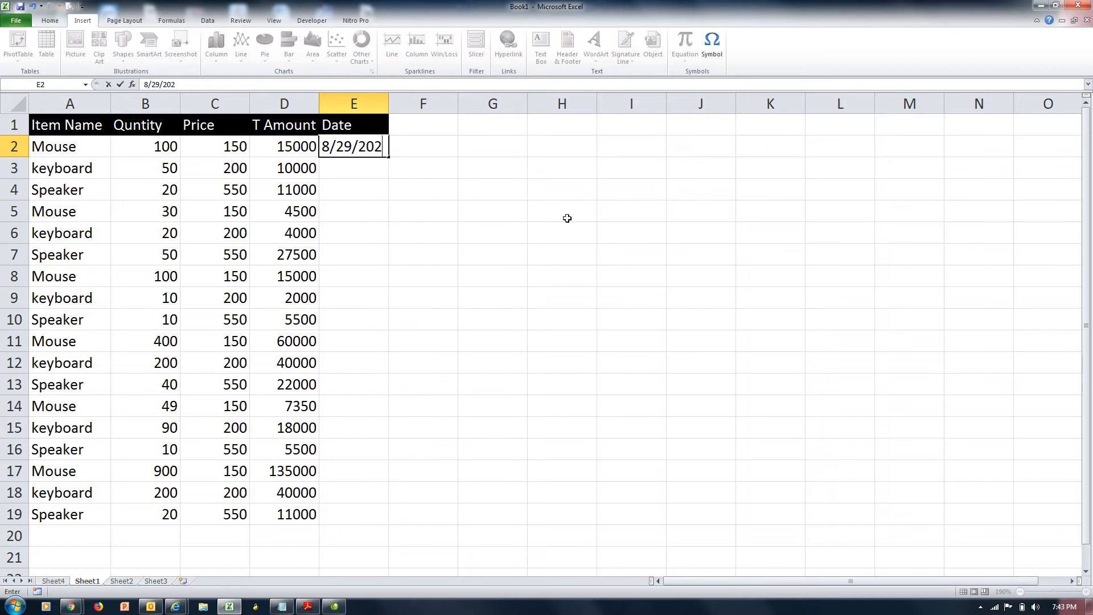
{"action": "type", "text": "0"}
{"action": "key", "text": "Return"}
{"action": "key", "text": "Up"}
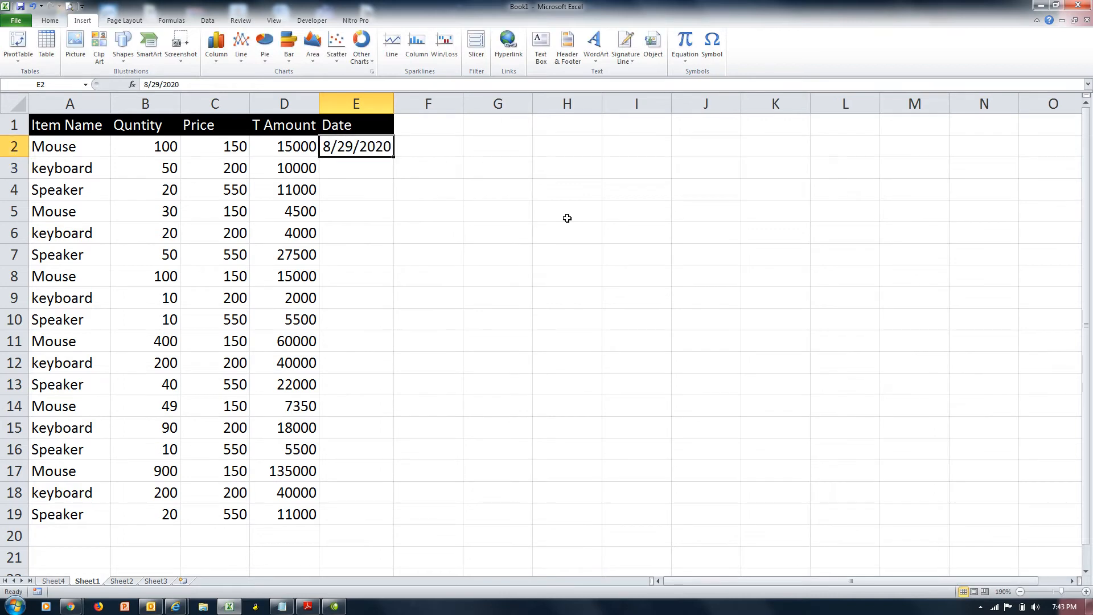
Step: Fill the date from cell E2 down through E4
{"action": "key", "text": "shift+Down"}
{"action": "key", "text": "shift+Down"}
{"action": "key", "text": "ctrl+d"}
{"action": "key", "text": "Down"}
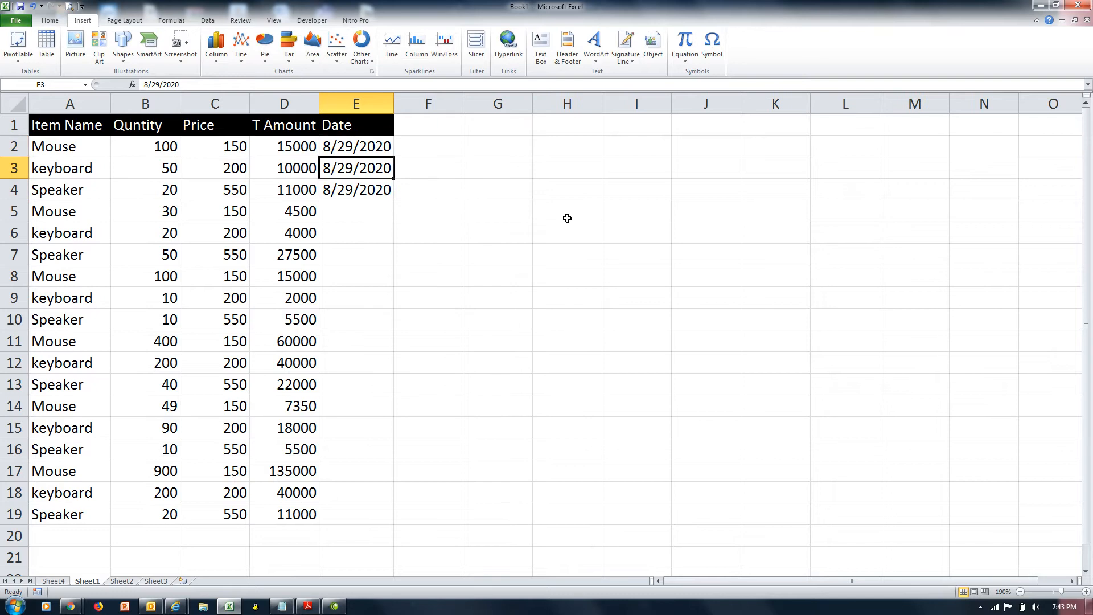
{"action": "key", "text": "Down"}
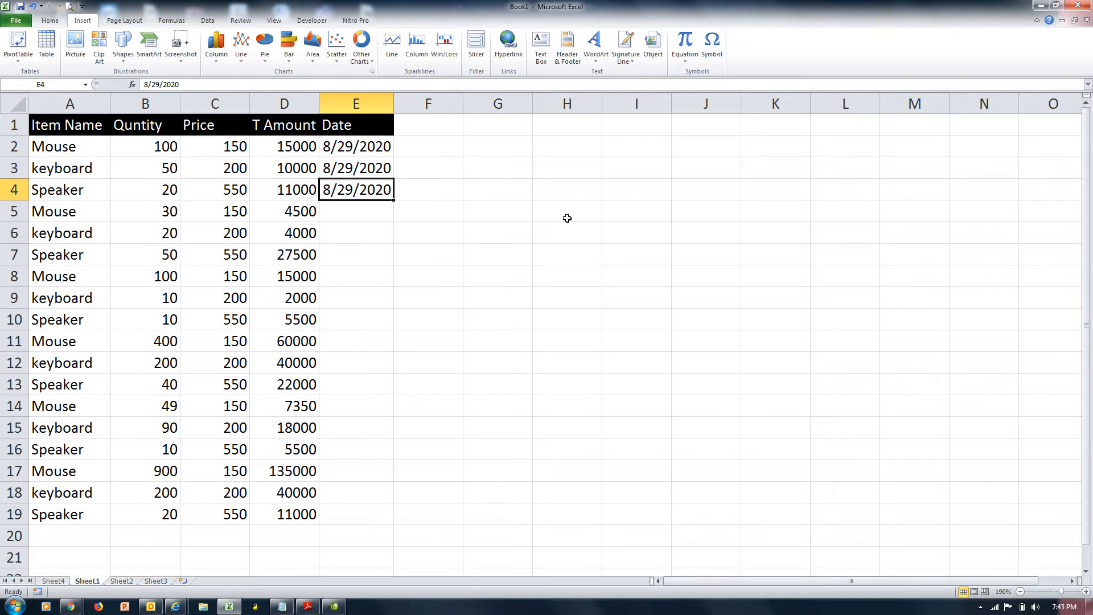
Step: Enter the date 8/30/2020 in cell E5 and fill it down through E7
{"action": "left_click", "coordinate": [371, 208]}
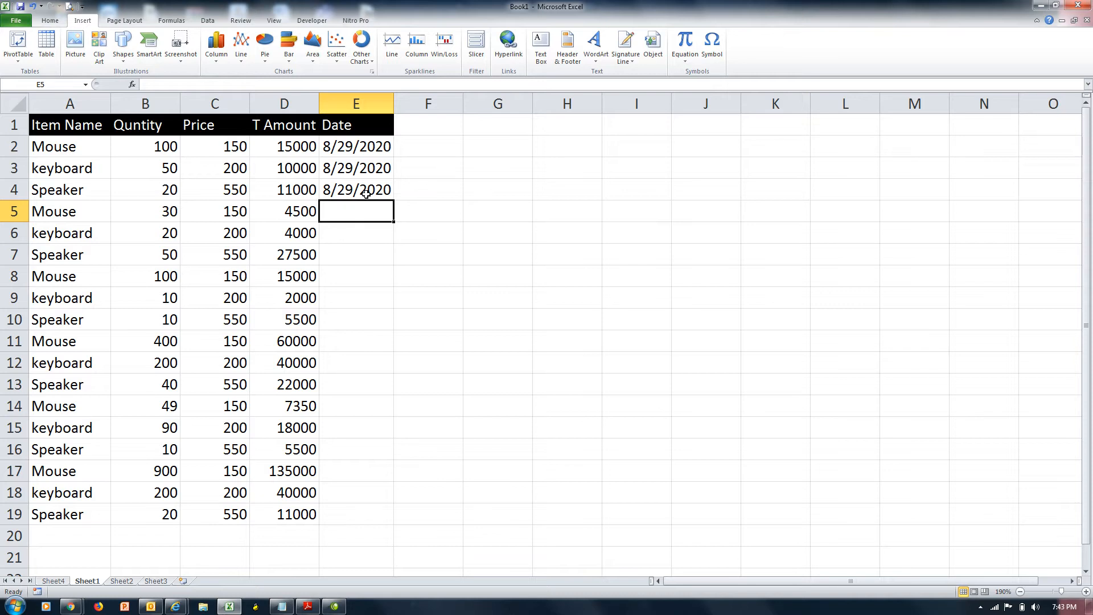
{"action": "type", "text": "8"}
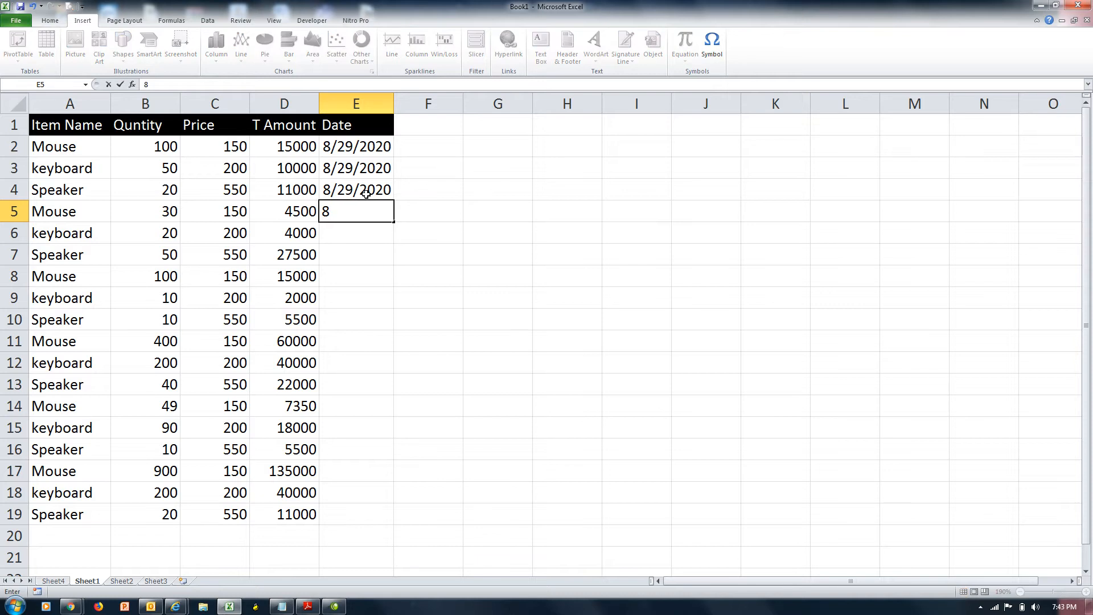
{"action": "type", "text": "/30/20202"}
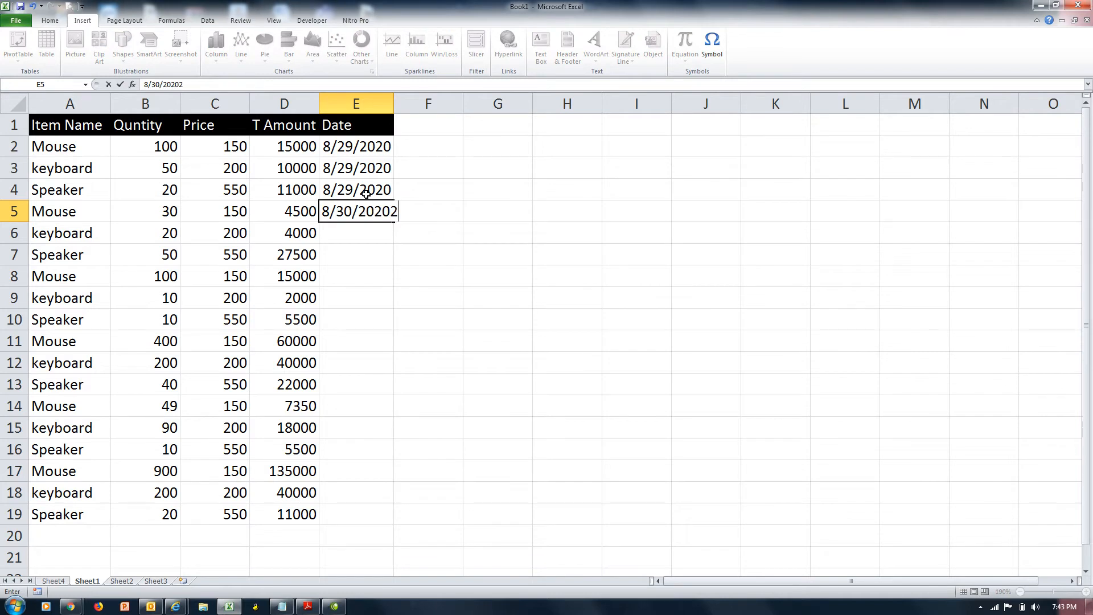
{"action": "key", "text": "BackSpace"}
{"action": "key", "text": "ctrl+Return"}
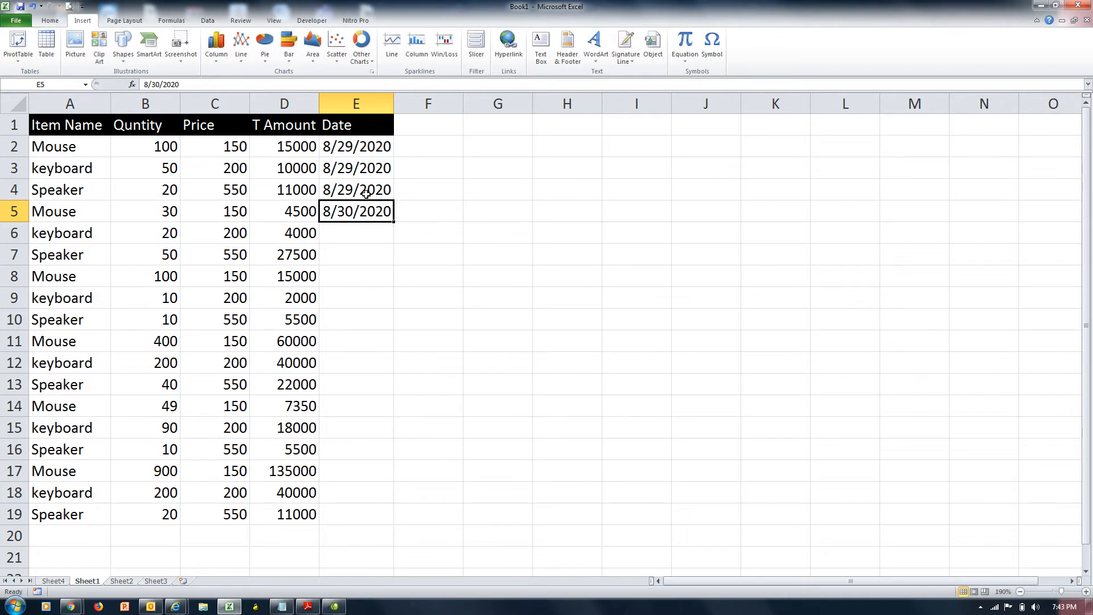
{"action": "key", "text": "shift+Down"}
{"action": "key", "text": "shift+Down"}
{"action": "key", "text": "ctrl+d"}
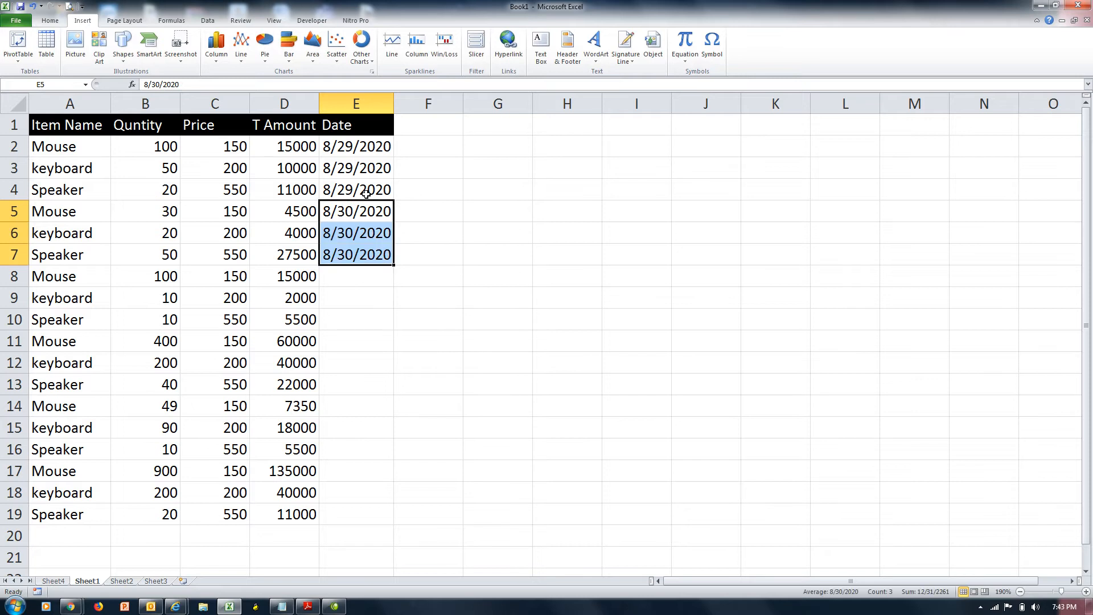
Step: Copy the three dates in E5:E7 into cells E8:E10
{"action": "key", "text": "ctrl+c"}
{"action": "key", "text": "Down"}
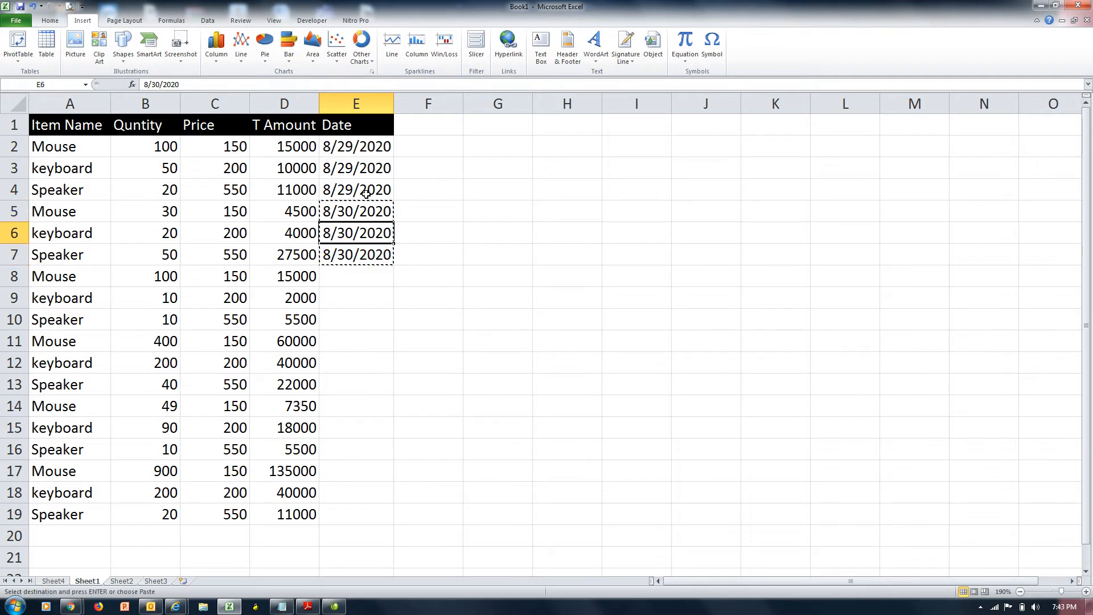
{"action": "key", "text": "Down"}
{"action": "key", "text": "Down"}
{"action": "key", "text": "ctrl+v"}
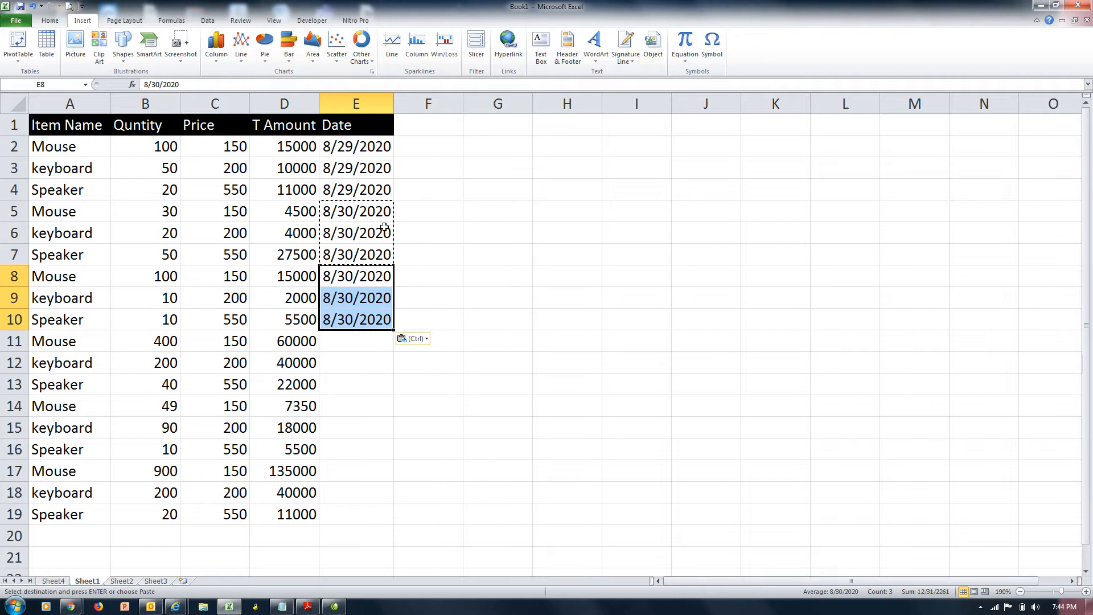
{"action": "key", "text": "Escape"}
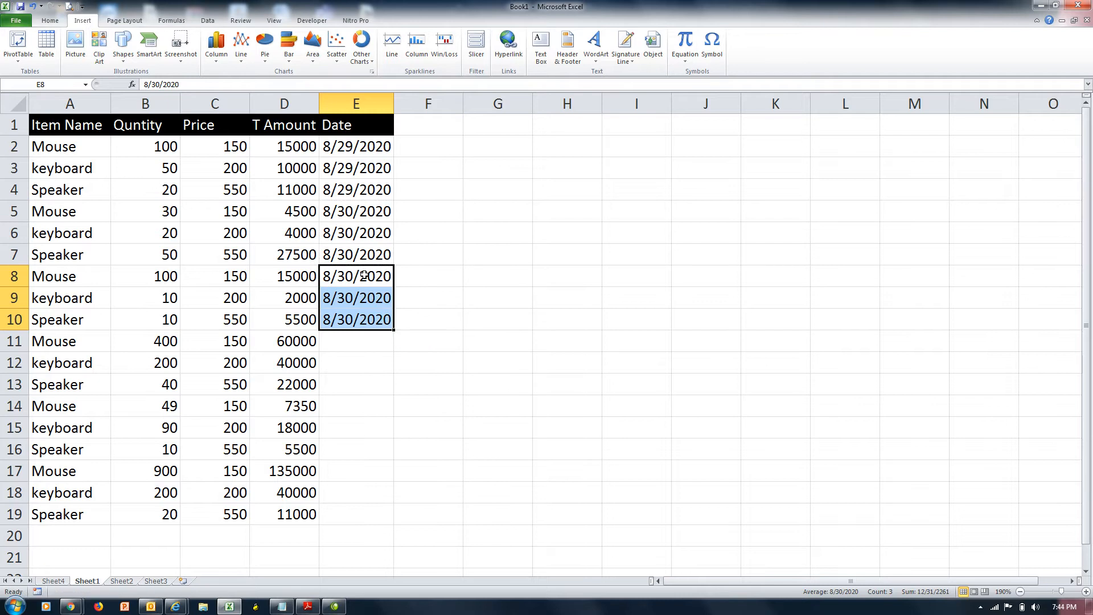
{"action": "left_click", "coordinate": [365, 276]}
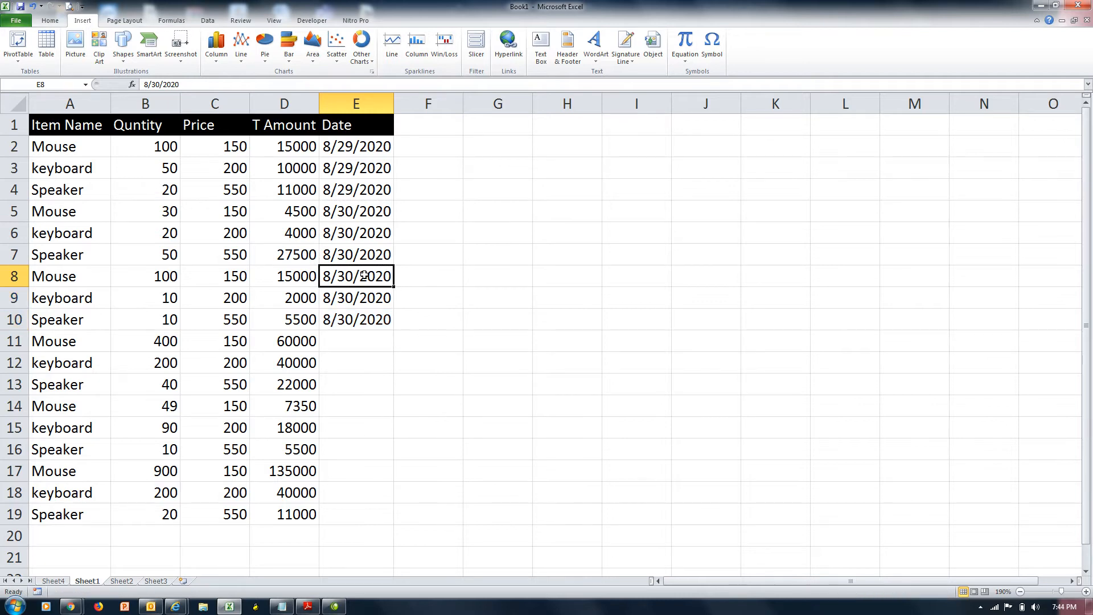
{"action": "type", "text": "2"}
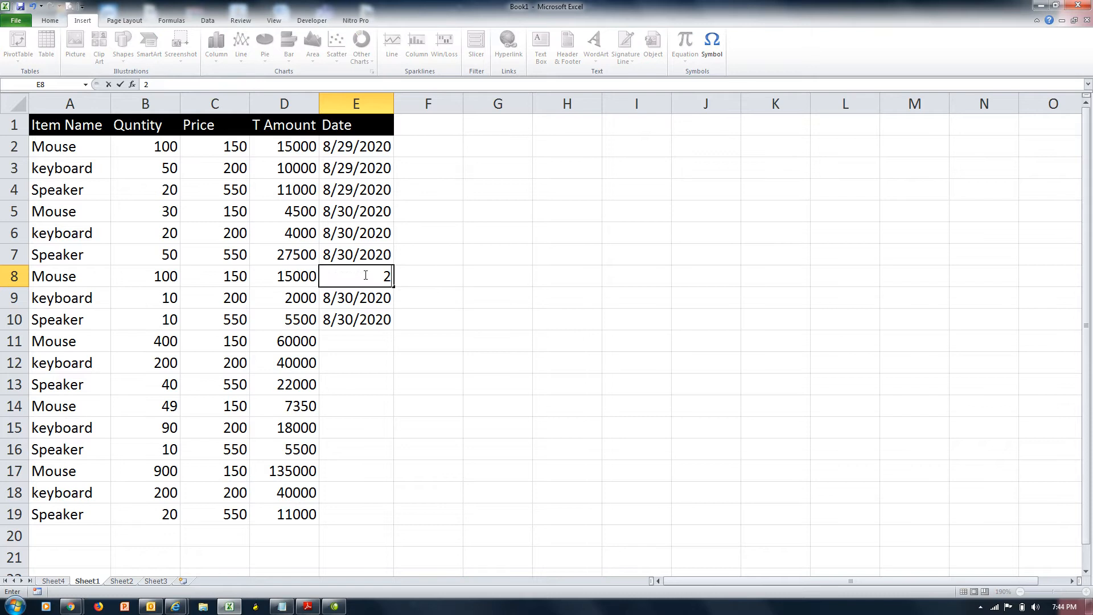
{"action": "key", "text": "Return"}
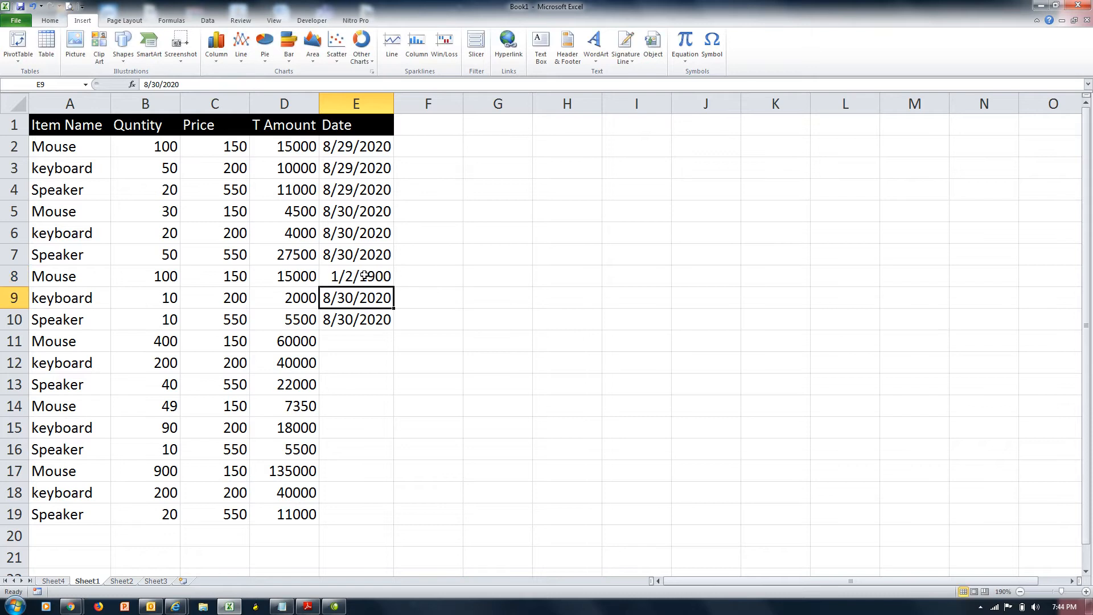
{"action": "key", "text": "ctrl+z"}
Step: Change the date in cell E8 to 8/31/2020
{"action": "double_click", "coordinate": [364, 276]}
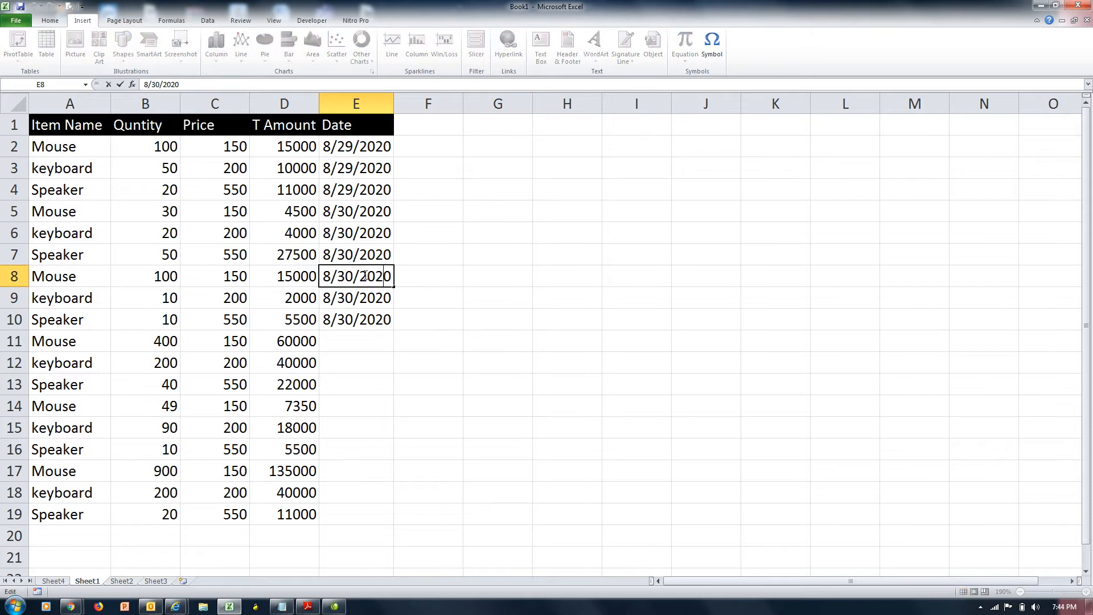
{"action": "key", "text": "Left"}
{"action": "key", "text": "Left"}
{"action": "key", "text": "Left"}
{"action": "key", "text": "Left"}
{"action": "key", "text": "BackSpace"}
{"action": "type", "text": "1"}
{"action": "key", "text": "Return"}
Step: Change the date in cell E9 to 8/31/2020
{"action": "key", "text": "F2"}
{"action": "key", "text": "Left"}
{"action": "key", "text": "Left"}
{"action": "key", "text": "Left"}
{"action": "key", "text": "Left"}
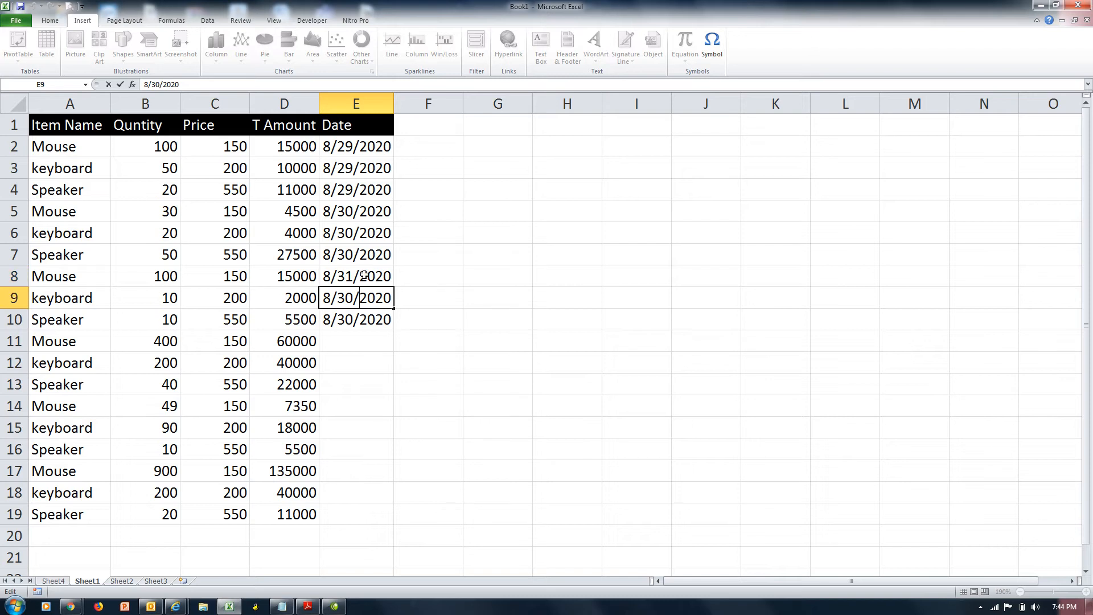
{"action": "key", "text": "Left"}
{"action": "key", "text": "BackSpace"}
{"action": "type", "text": "1"}
{"action": "key", "text": "Return"}
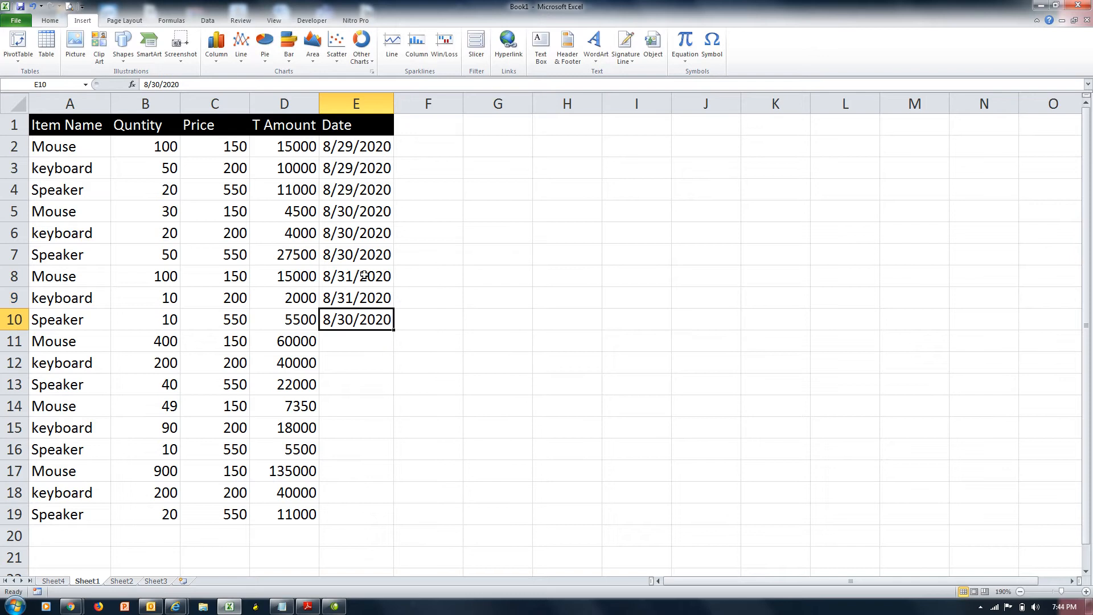
Step: Change the date in cell E10 to 8/31/2020
{"action": "key", "text": "F2"}
{"action": "key", "text": "BackSpace"}
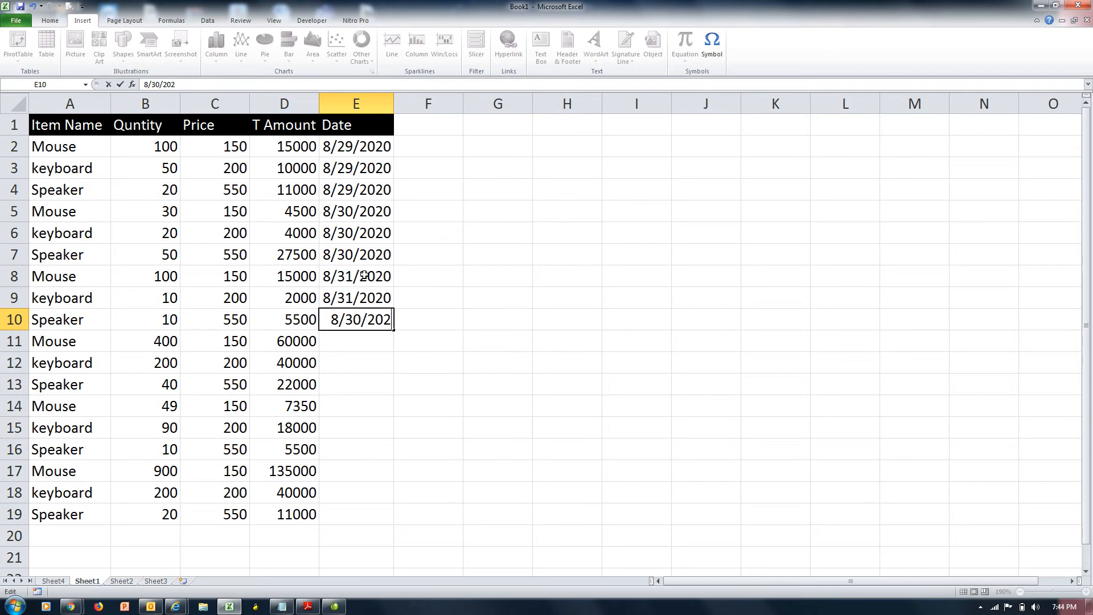
{"action": "type", "text": "0"}
{"action": "key", "text": "Left"}
{"action": "key", "text": "Left"}
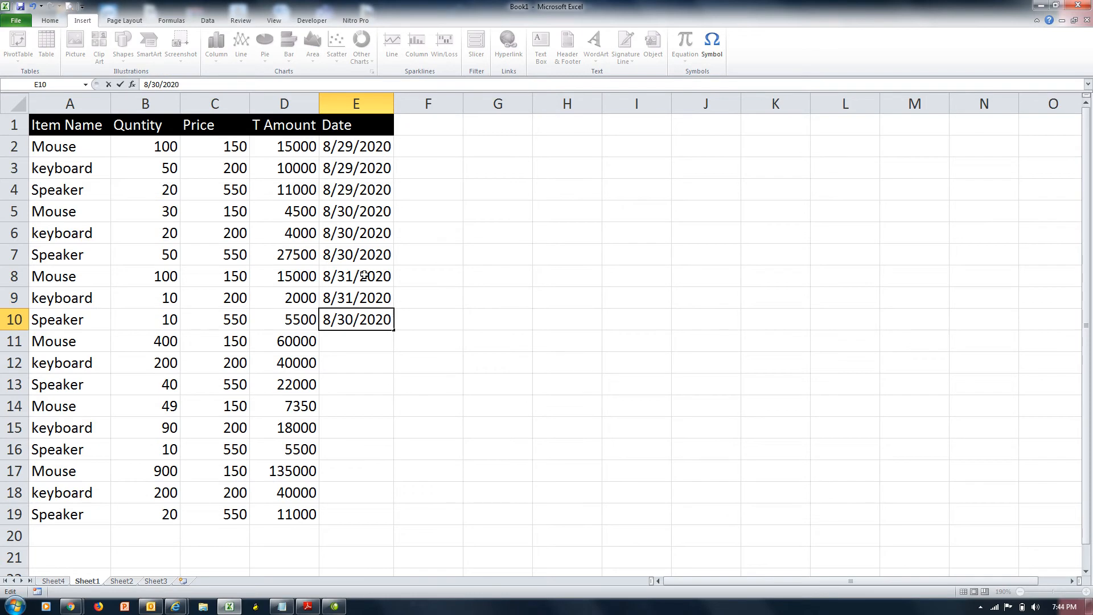
{"action": "key", "text": "BackSpace"}
{"action": "type", "text": "1"}
{"action": "key", "text": "Return"}
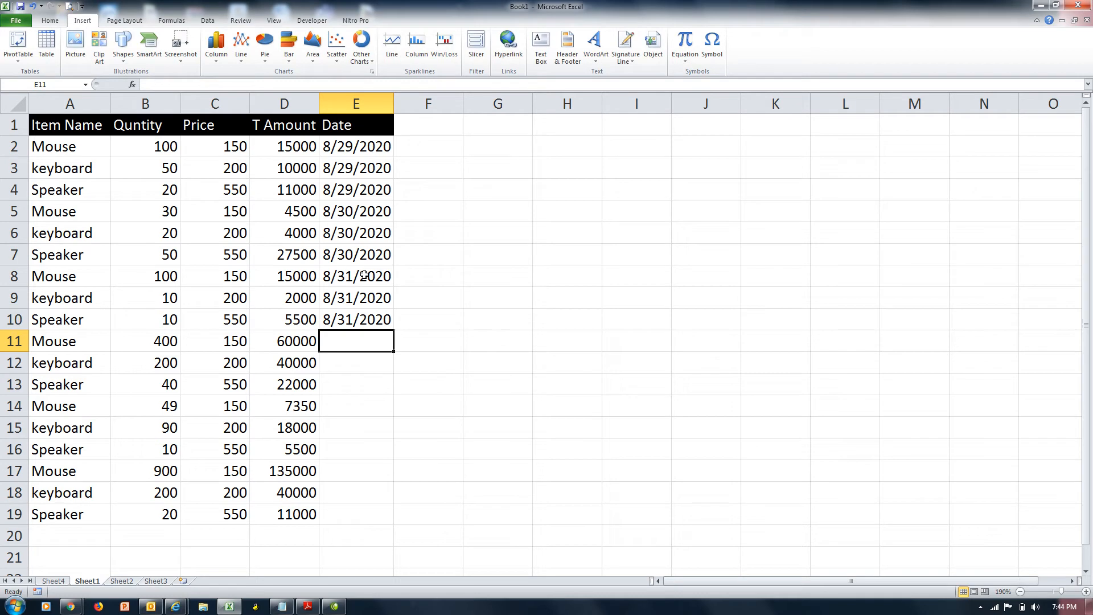
Step: Enter the date 9/1/2020 in cell E11 for the Mouse row
{"action": "type", "text": "8/"}
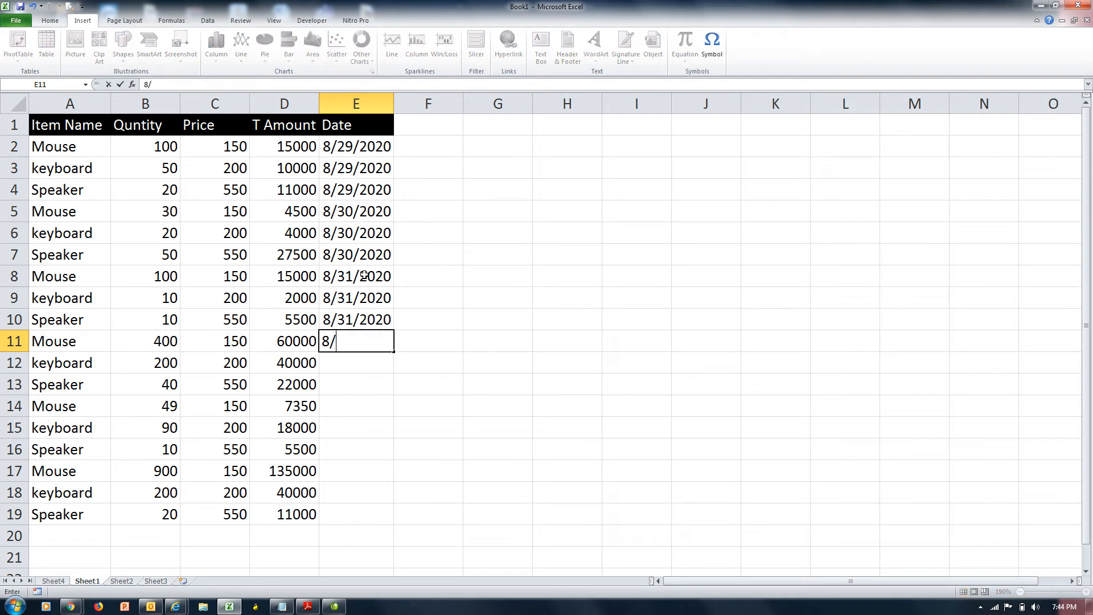
{"action": "type", "text": "1/2"}
{"action": "key", "text": "BackSpace"}
{"action": "key", "text": "BackSpace"}
{"action": "key", "text": "BackSpace"}
{"action": "key", "text": "BackSpace"}
{"action": "key", "text": "BackSpace"}
{"action": "type", "text": "9/2"}
{"action": "key", "text": "BackSpace"}
{"action": "type", "text": "1/2020"}
{"action": "key", "text": "Return"}
Step: Fill the date from cell E11 down through E13
{"action": "key", "text": "Up"}
{"action": "key", "text": "shift+Down"}
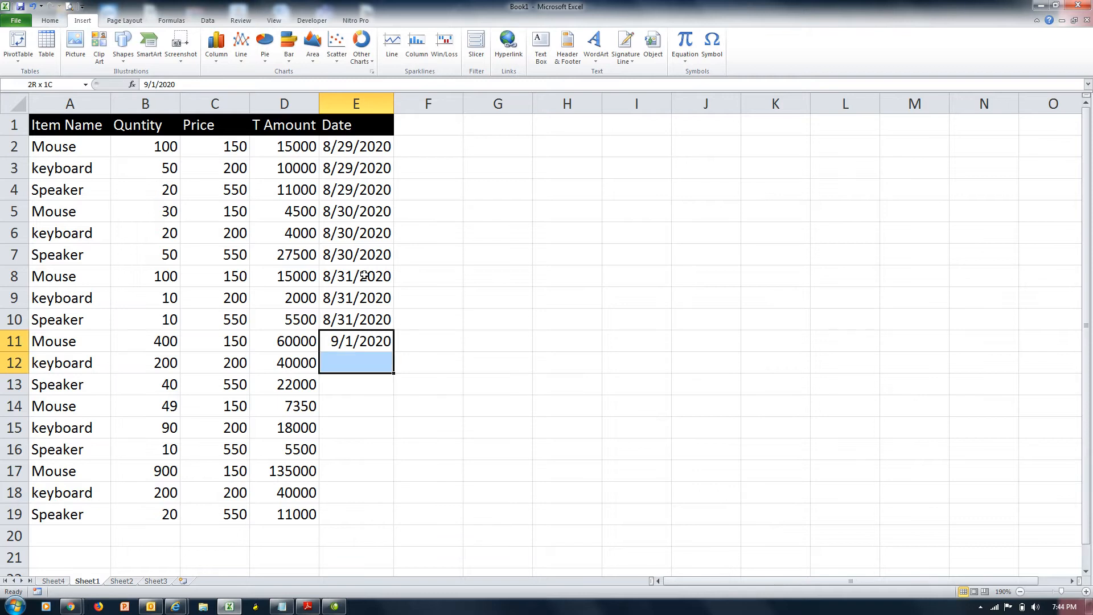
{"action": "key", "text": "shift+Down"}
{"action": "key", "text": "ctrl+d"}
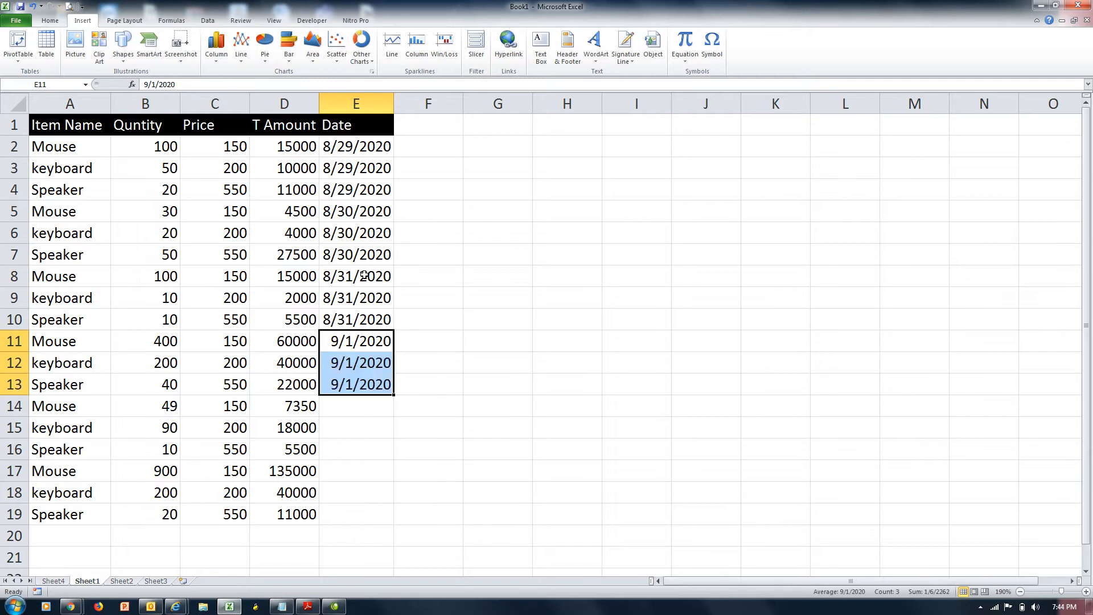
Step: Copy the three dates in E11:E13 into cells E14:E16 and again into E17:E19
{"action": "key", "text": "ctrl+c"}
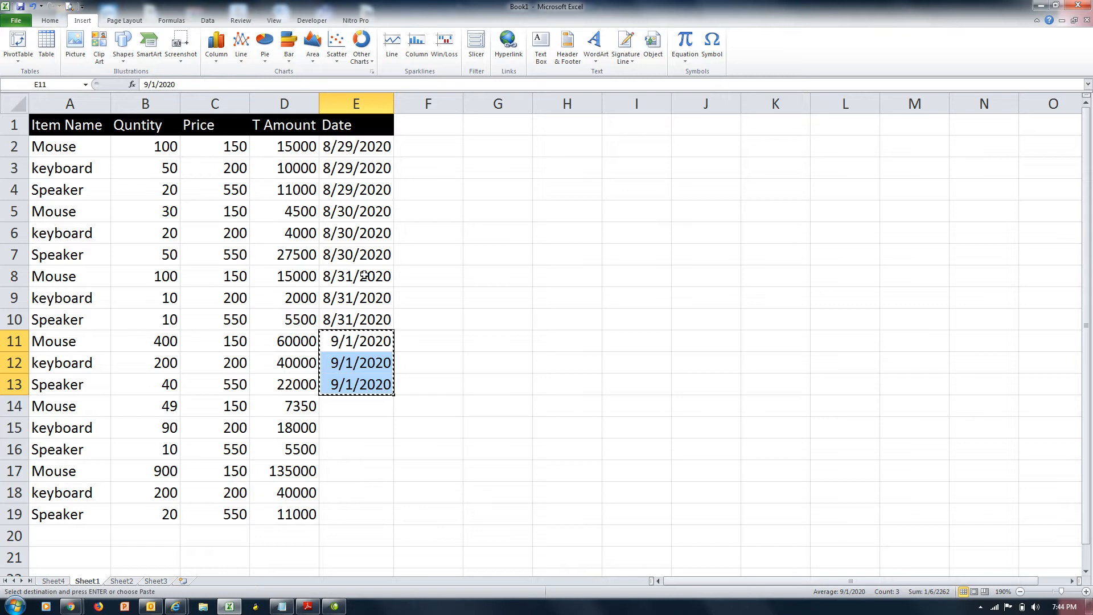
{"action": "key", "text": "Down"}
{"action": "key", "text": "Down"}
{"action": "key", "text": "Down"}
{"action": "key", "text": "ctrl+v"}
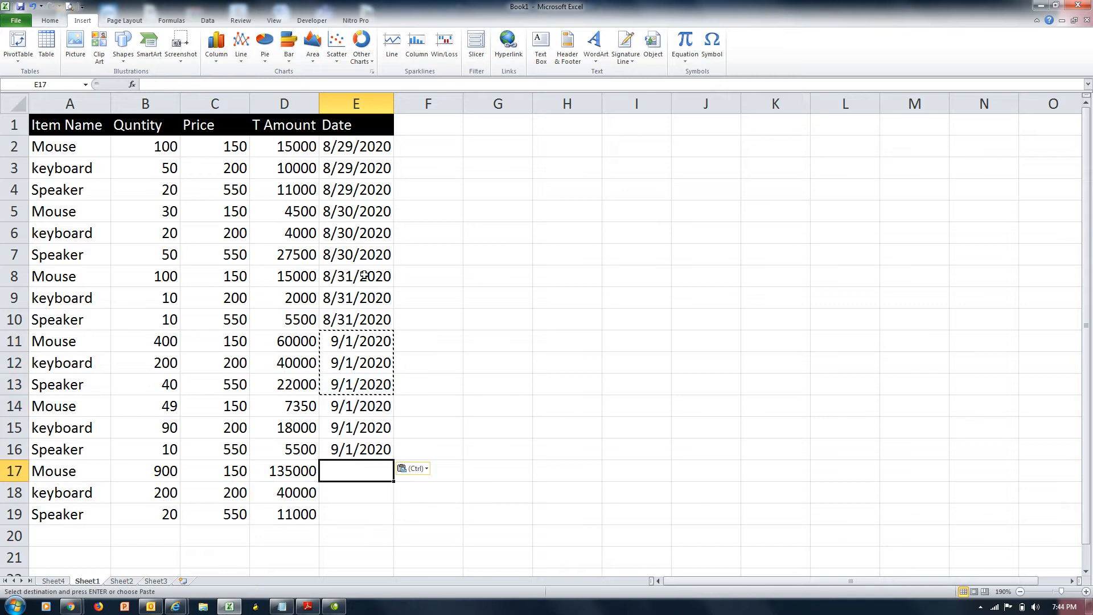
{"action": "key", "text": "ctrl+v"}
{"action": "key", "text": "Return"}
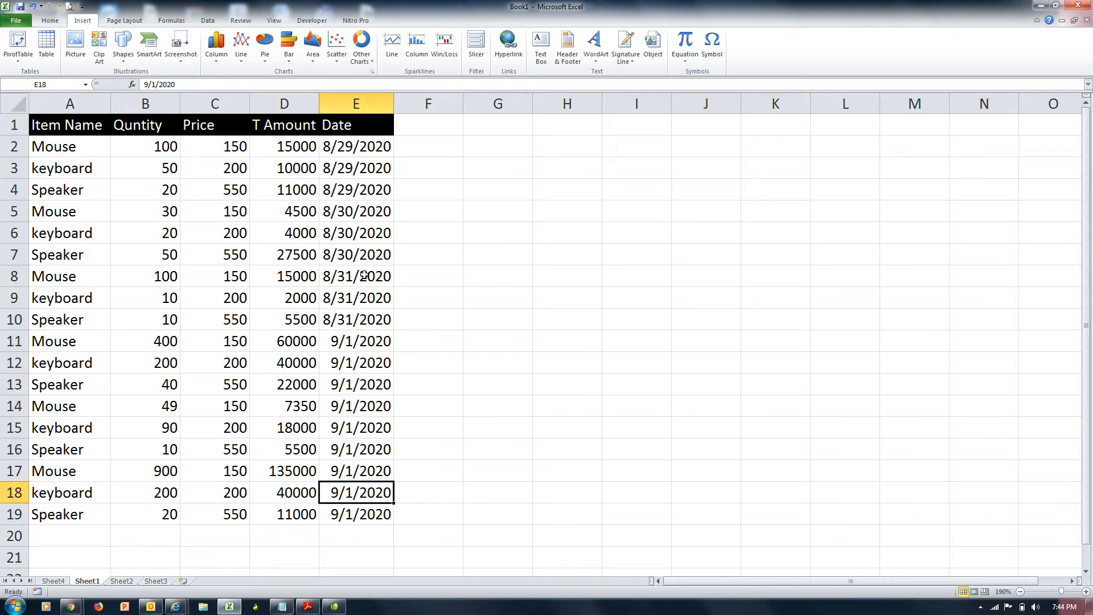
Step: Change the date in cell E17 to 9/3/2020
{"action": "key", "text": "Up"}
{"action": "key", "text": "F2"}
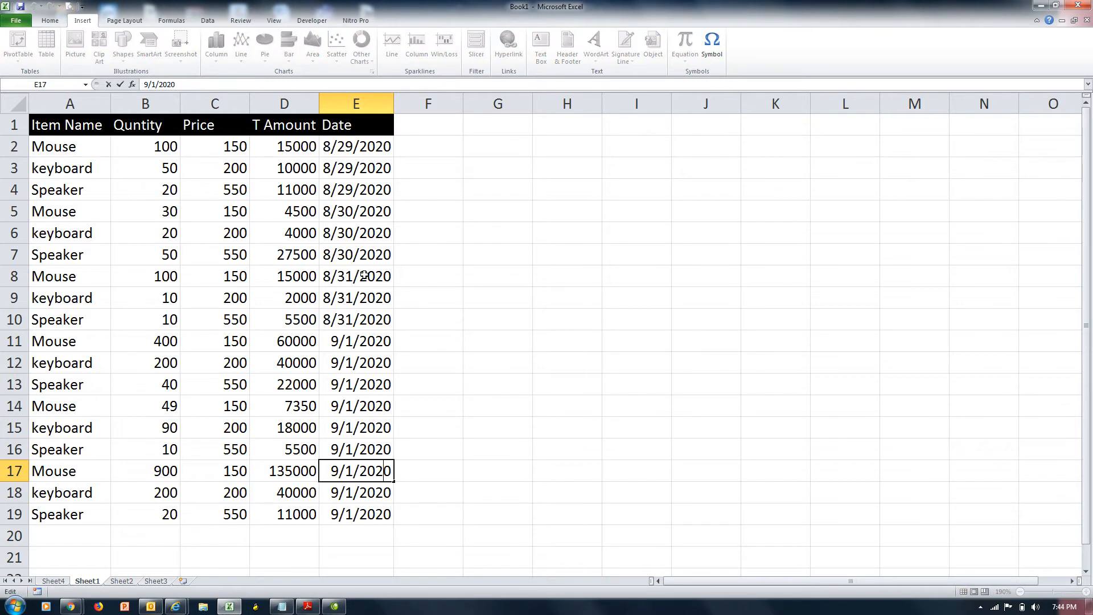
{"action": "key", "text": "Left"}
{"action": "key", "text": "Left"}
{"action": "key", "text": "Left"}
{"action": "key", "text": "Left"}
{"action": "key", "text": "BackSpace"}
{"action": "type", "text": "3"}
{"action": "key", "text": "Return"}
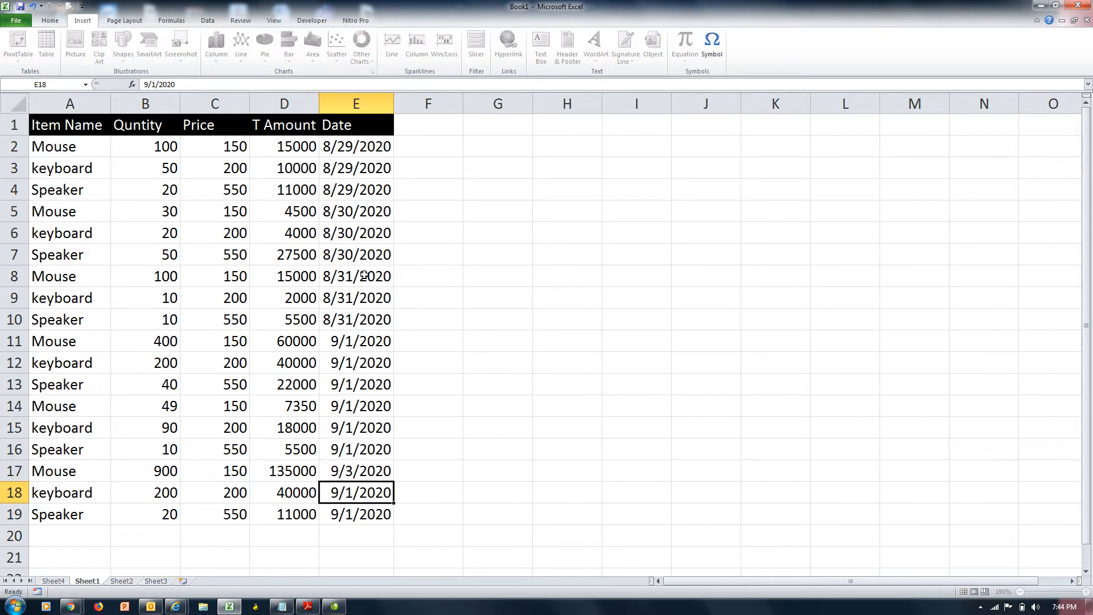
Step: Change the date in cell E18 to 9/3/2020
{"action": "key", "text": "F2"}
{"action": "key", "text": "Left"}
{"action": "key", "text": "Left"}
{"action": "key", "text": "Left"}
{"action": "key", "text": "Left"}
{"action": "key", "text": "BackSpace"}
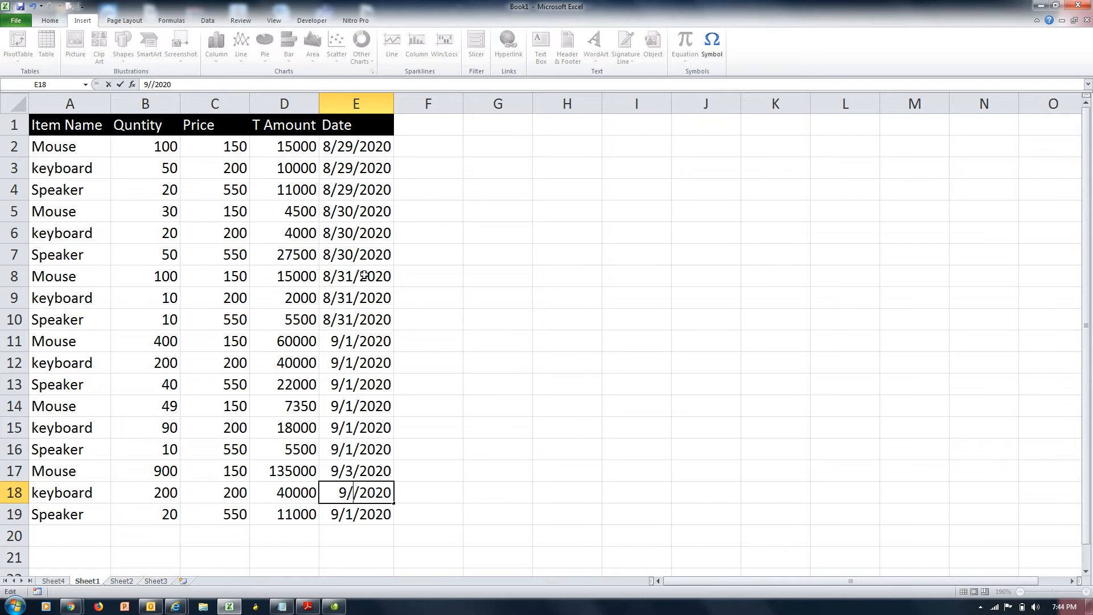
{"action": "type", "text": "3"}
{"action": "key", "text": "Return"}
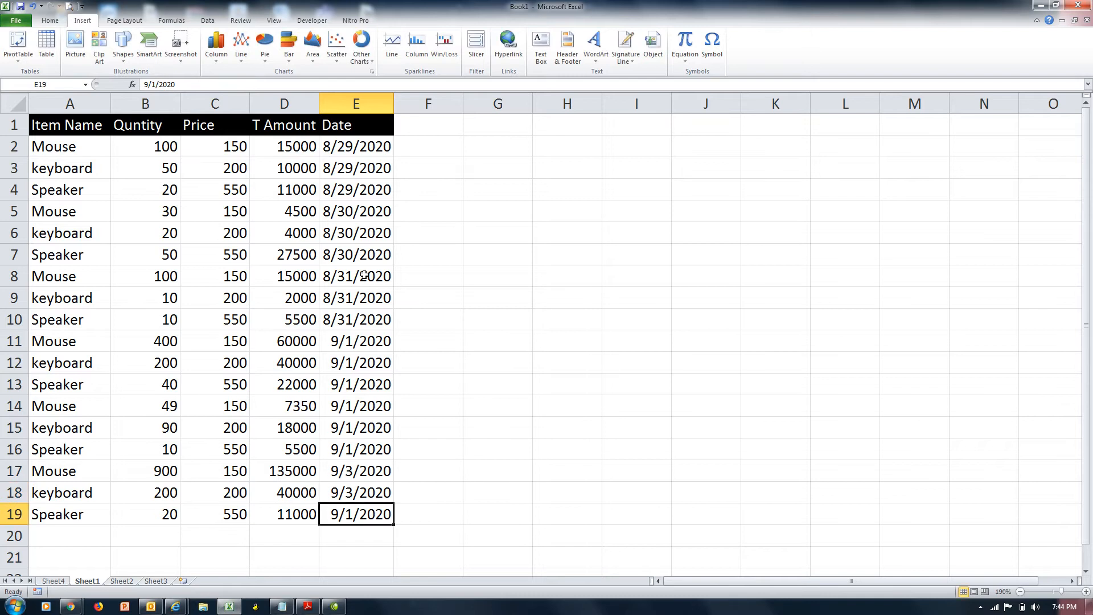
Step: Change the date in cell E19 to 9/3/2020
{"action": "key", "text": "F2"}
{"action": "key", "text": "Left"}
{"action": "key", "text": "Left"}
{"action": "key", "text": "Left"}
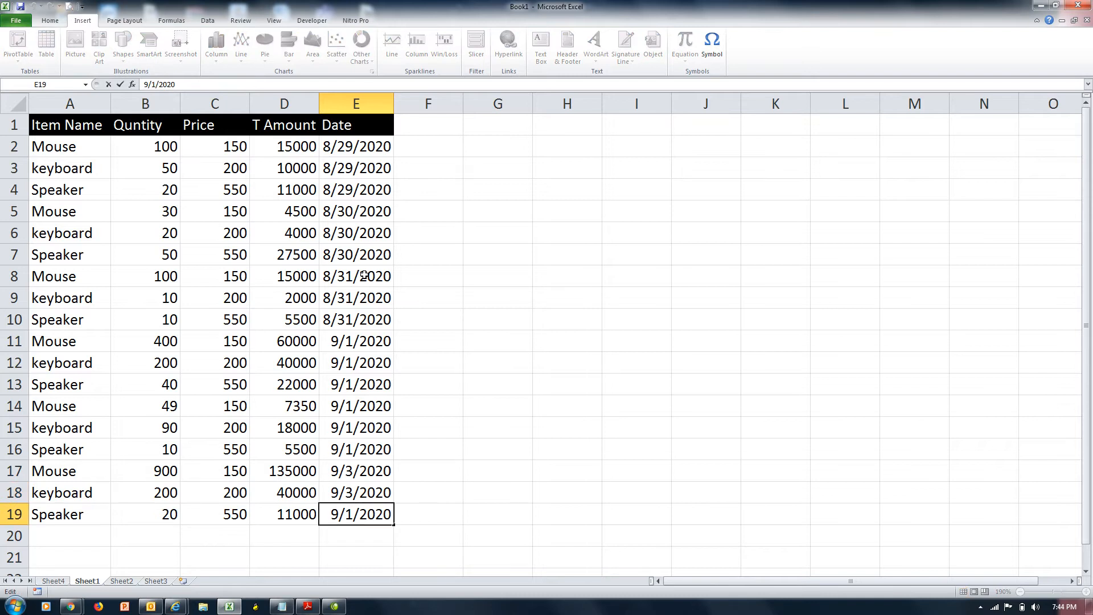
{"action": "key", "text": "BackSpace"}
{"action": "type", "text": "3"}
{"action": "key", "text": "Return"}
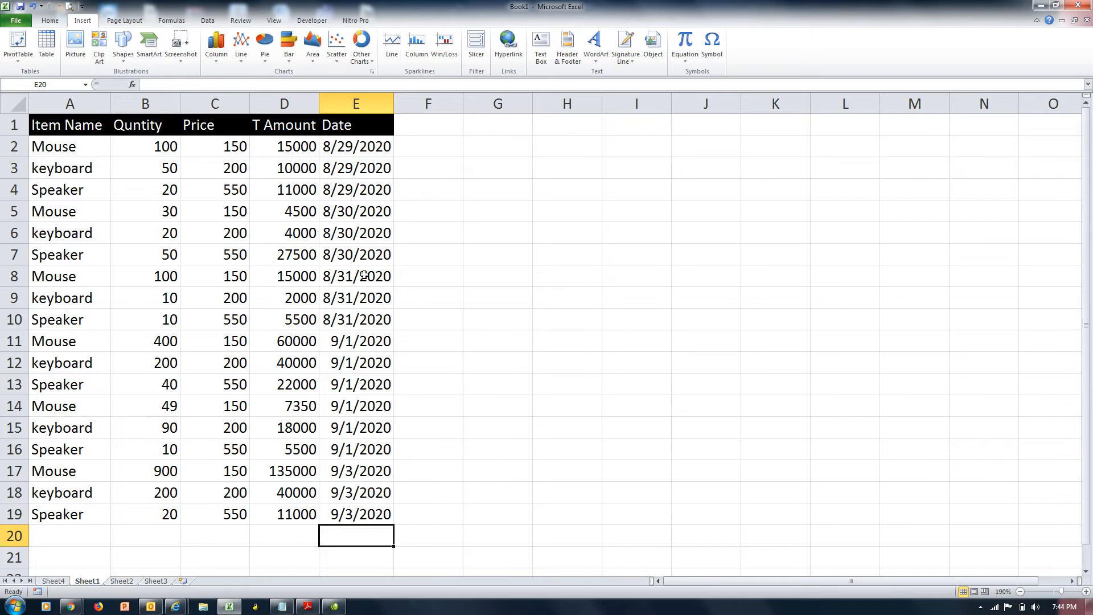
Step: Change the date in cell E14 to 9/2/2020
{"action": "key", "text": "Up"}
{"action": "key", "text": "Up"}
{"action": "key", "text": "Up"}
{"action": "key", "text": "Up"}
{"action": "key", "text": "Up"}
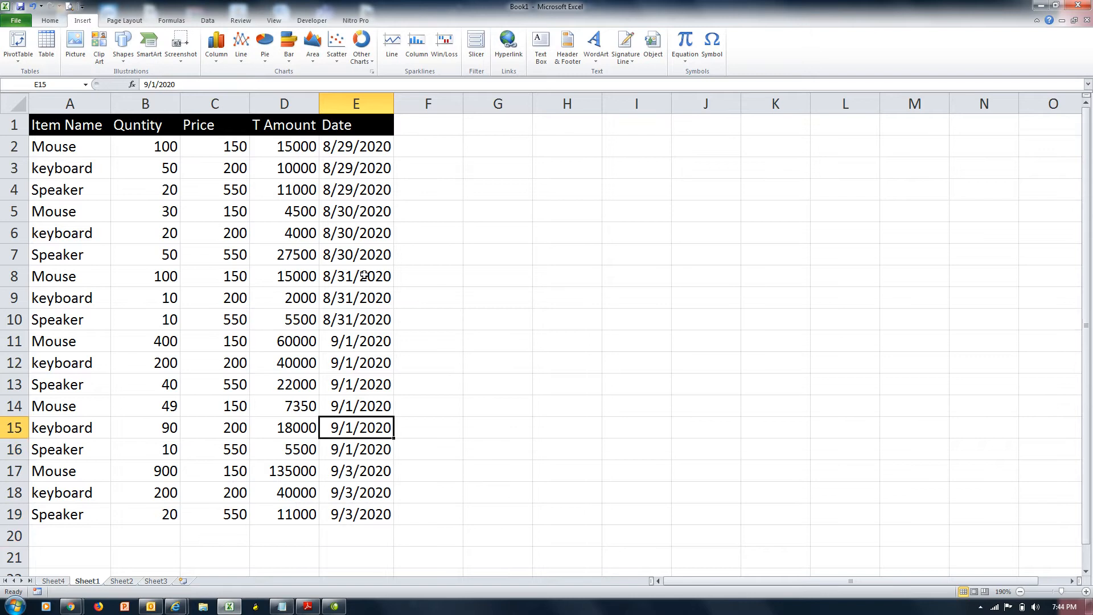
{"action": "key", "text": "F2"}
{"action": "key", "text": "Escape"}
{"action": "key", "text": "Up"}
{"action": "key", "text": "Up"}
{"action": "key", "text": "Up"}
{"action": "key", "text": "Down"}
{"action": "key", "text": "Down"}
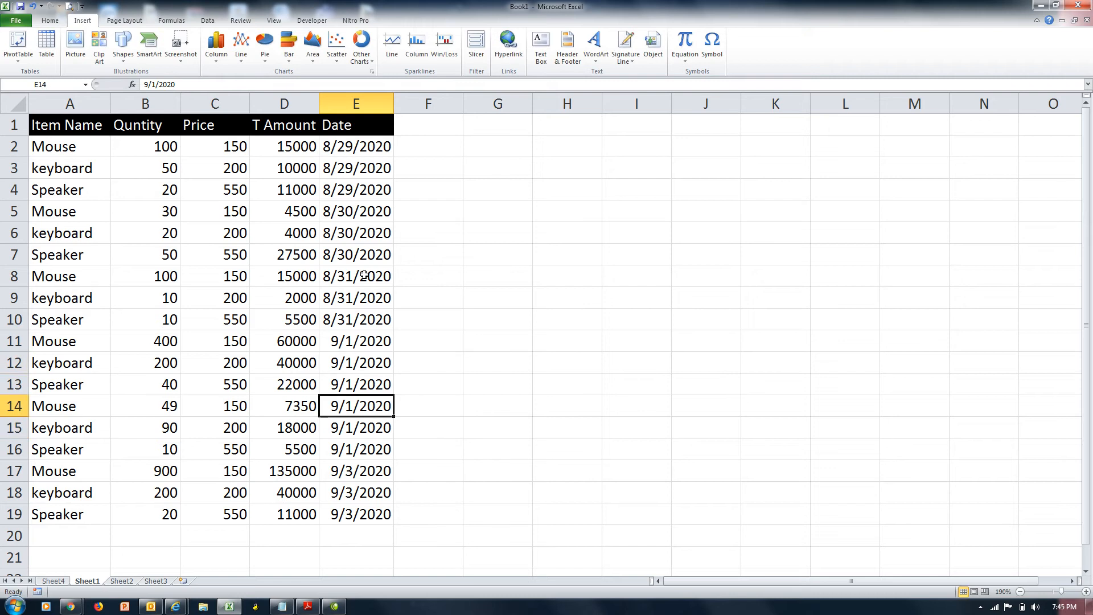
{"action": "key", "text": "F2"}
{"action": "key", "text": "Left"}
{"action": "key", "text": "Left"}
{"action": "key", "text": "Left"}
{"action": "key", "text": "Left"}
{"action": "key", "text": "Left"}
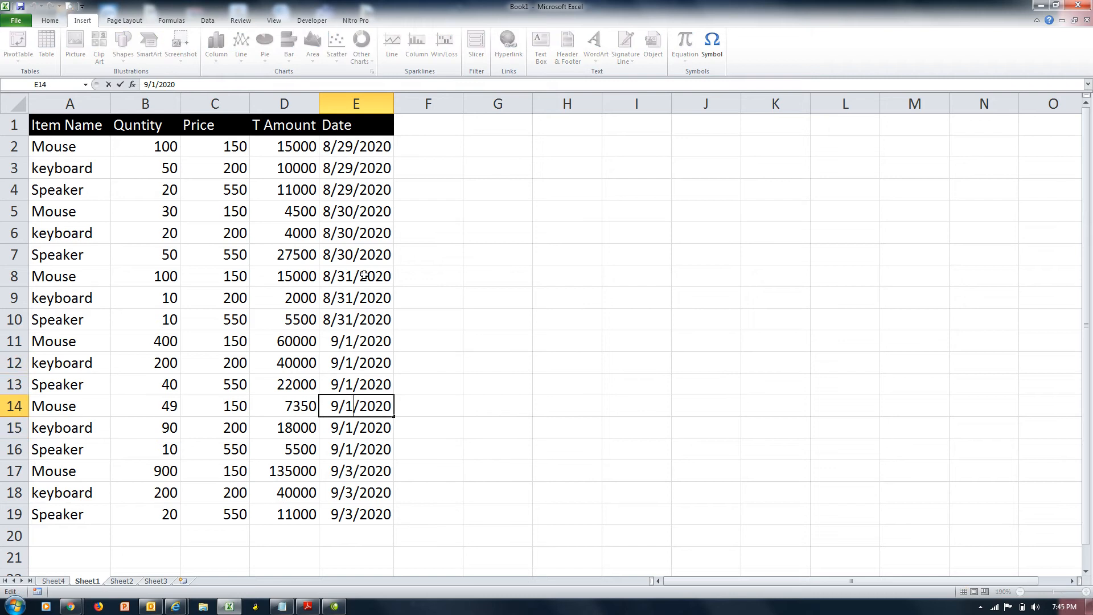
{"action": "key", "text": "BackSpace"}
{"action": "type", "text": "2"}
{"action": "key", "text": "Return"}
Step: Try to change the day of the date in cell E15 to 2, and undo the entry
{"action": "key", "text": "F2"}
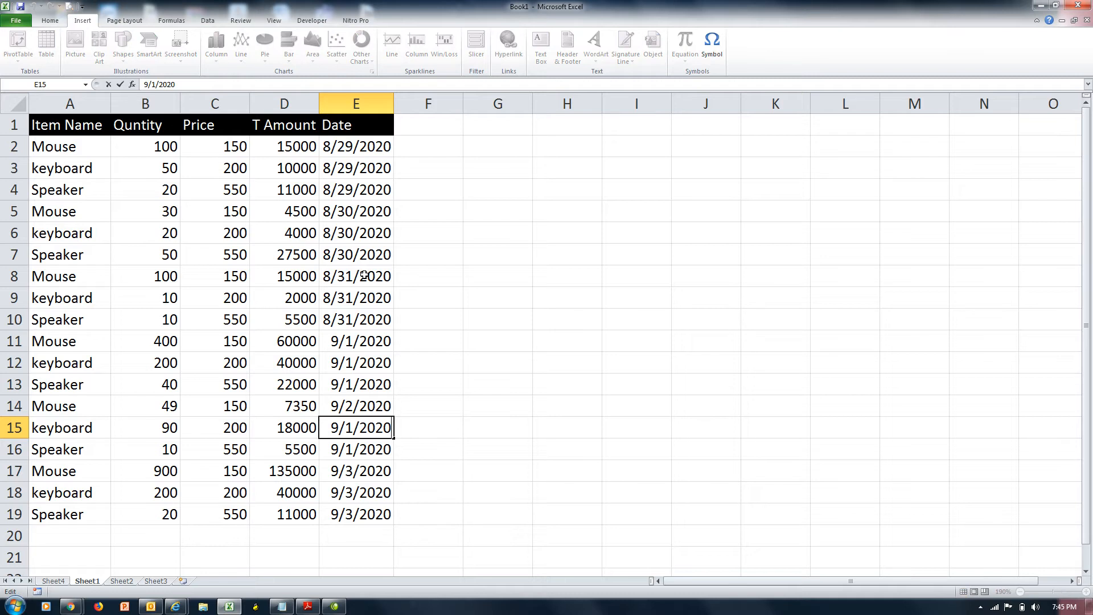
{"action": "key", "text": "Left"}
{"action": "key", "text": "Left"}
{"action": "key", "text": "Left"}
{"action": "key", "text": "Left"}
{"action": "key", "text": "BackSpace"}
{"action": "key", "text": "BackSpace"}
{"action": "type", "text": "2"}
{"action": "key", "text": "shift+Return"}
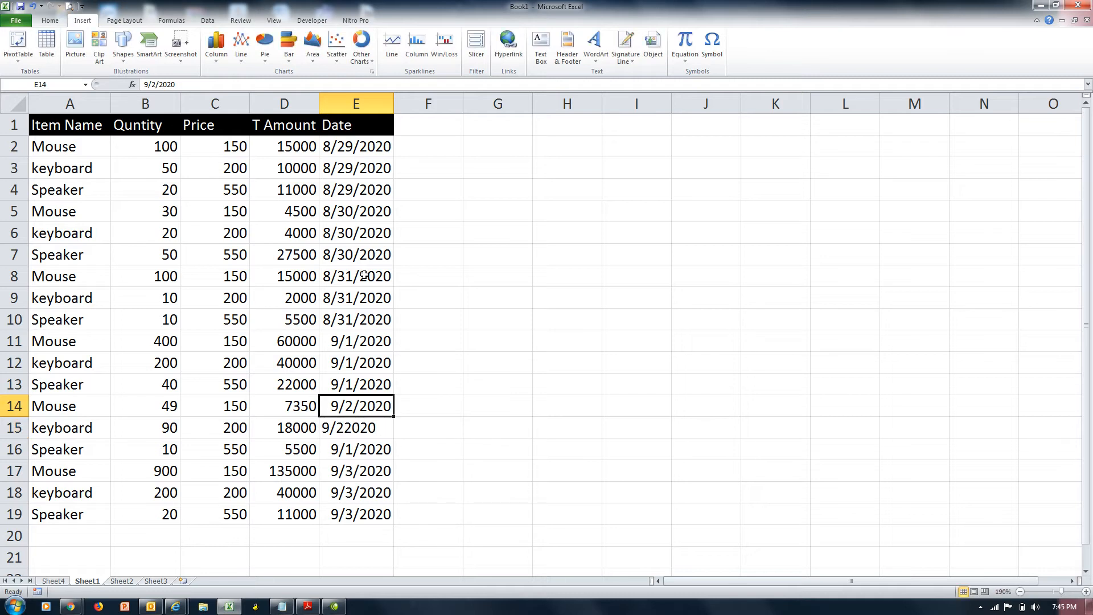
{"action": "key", "text": "Down"}
{"action": "key", "text": "Down"}
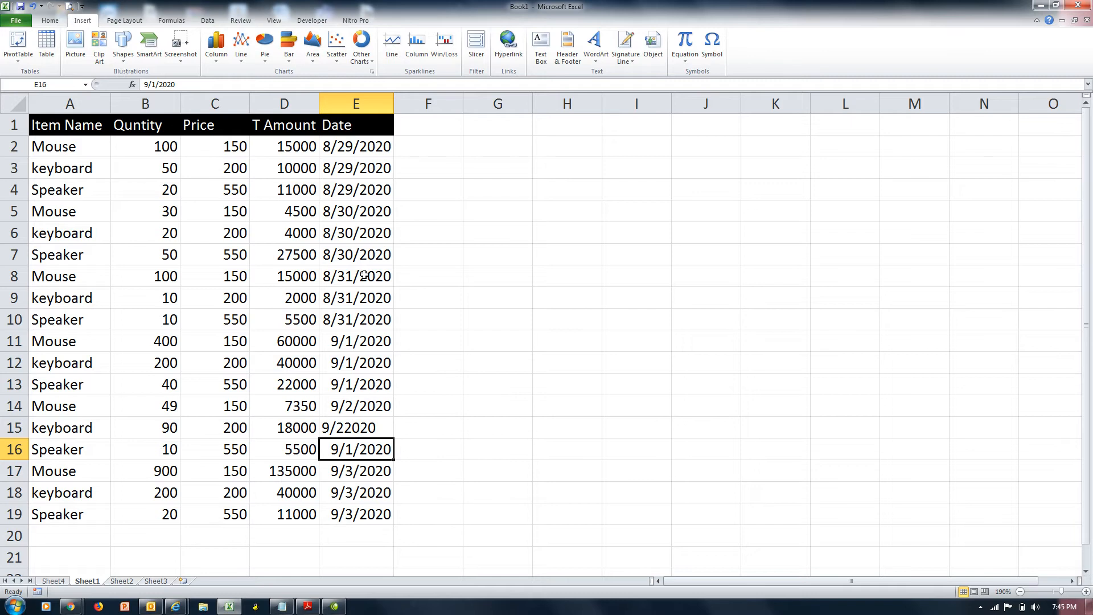
{"action": "key", "text": "ctrl+z"}
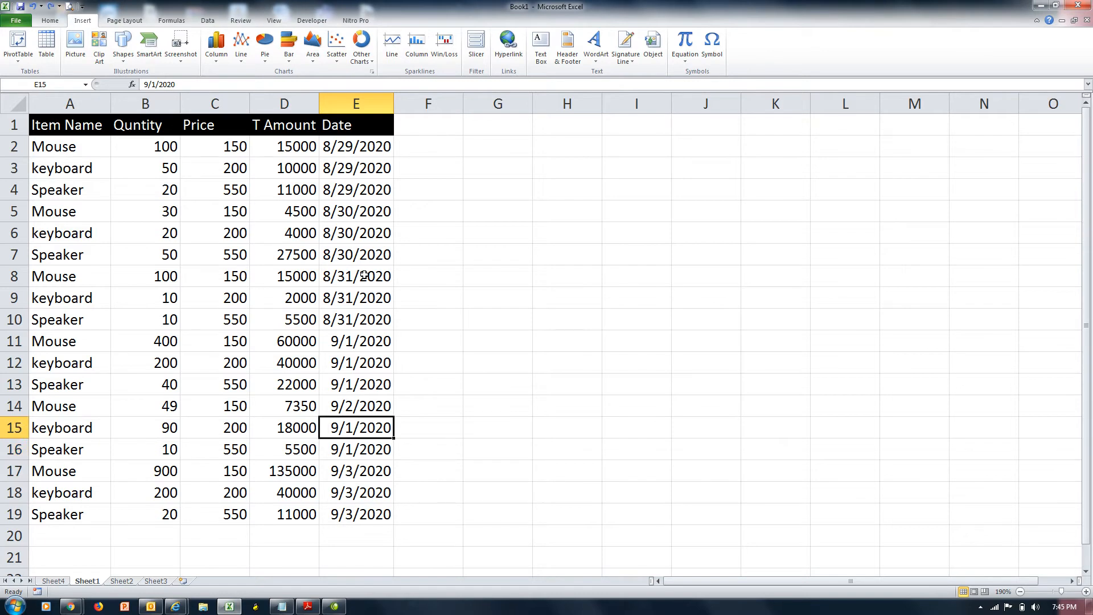
Step: Change the date in cell E15 to 9/2/2020
{"action": "key", "text": "F2"}
{"action": "key", "text": "Left"}
{"action": "key", "text": "Left"}
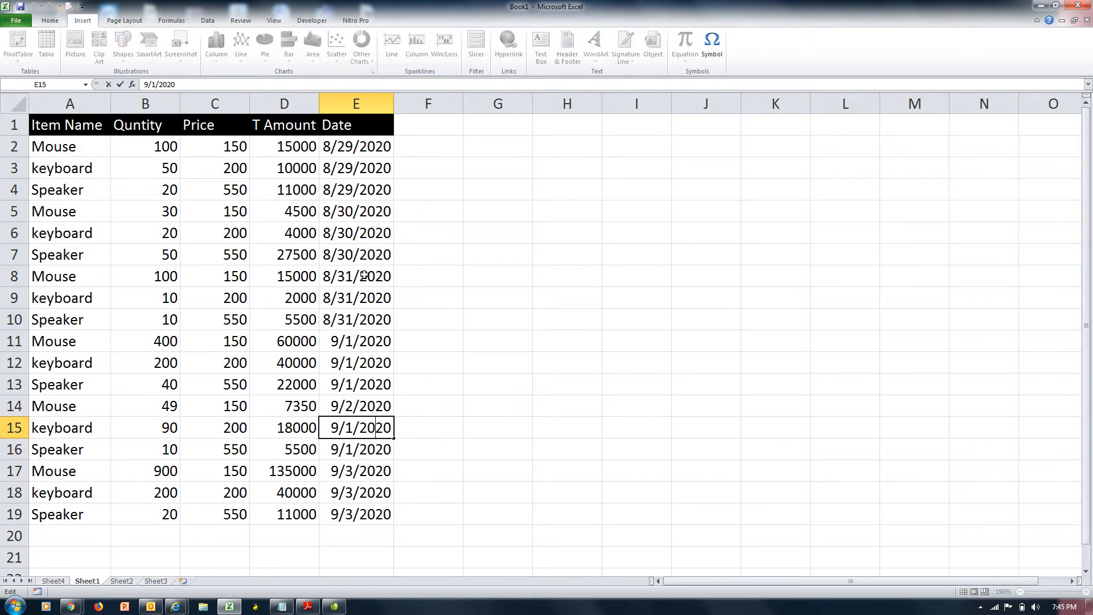
{"action": "key", "text": "BackSpace"}
{"action": "type", "text": "2"}
{"action": "key", "text": "Return"}
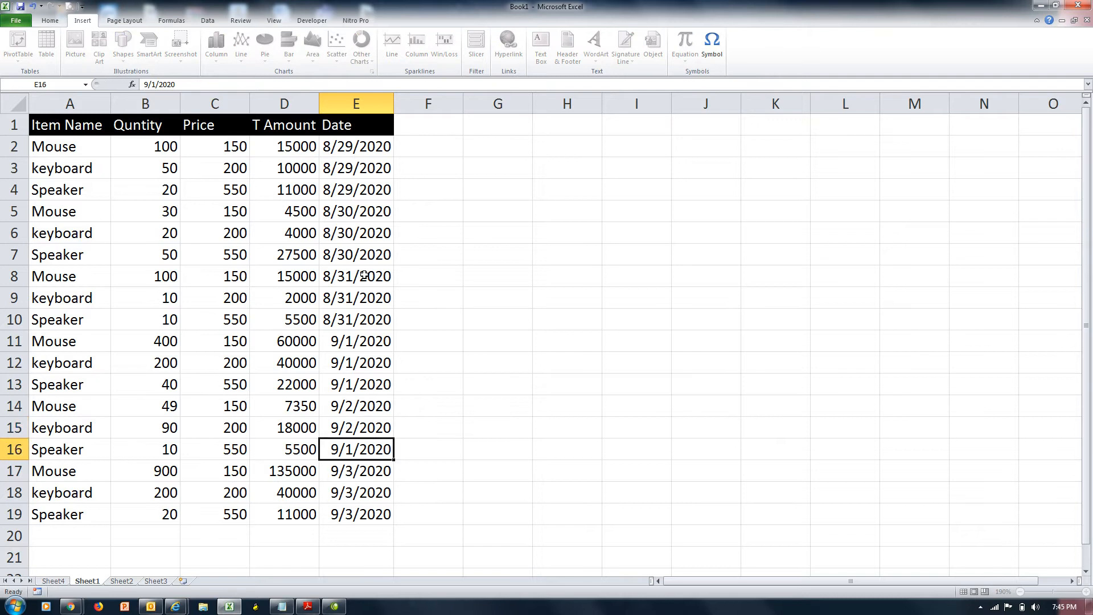
Step: Change the date in cell E16 to 9/2/2020
{"action": "key", "text": "F2"}
{"action": "key", "text": "Left"}
{"action": "key", "text": "Left"}
{"action": "key", "text": "Left"}
{"action": "key", "text": "Left"}
{"action": "key", "text": "Left"}
{"action": "key", "text": "BackSpace"}
{"action": "type", "text": "2"}
{"action": "key", "text": "Return"}
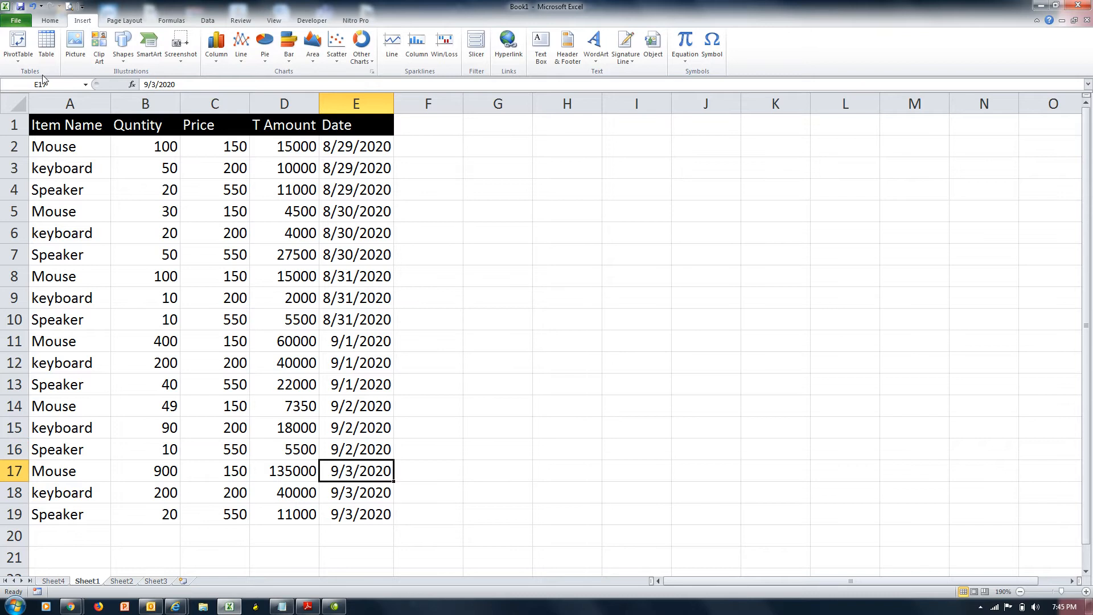
Step: Create a PivotTable on a new worksheet from the item table in A1:E19
{"action": "left_click_drag", "start_coordinate": [48, 124], "coordinate": [363, 509]}
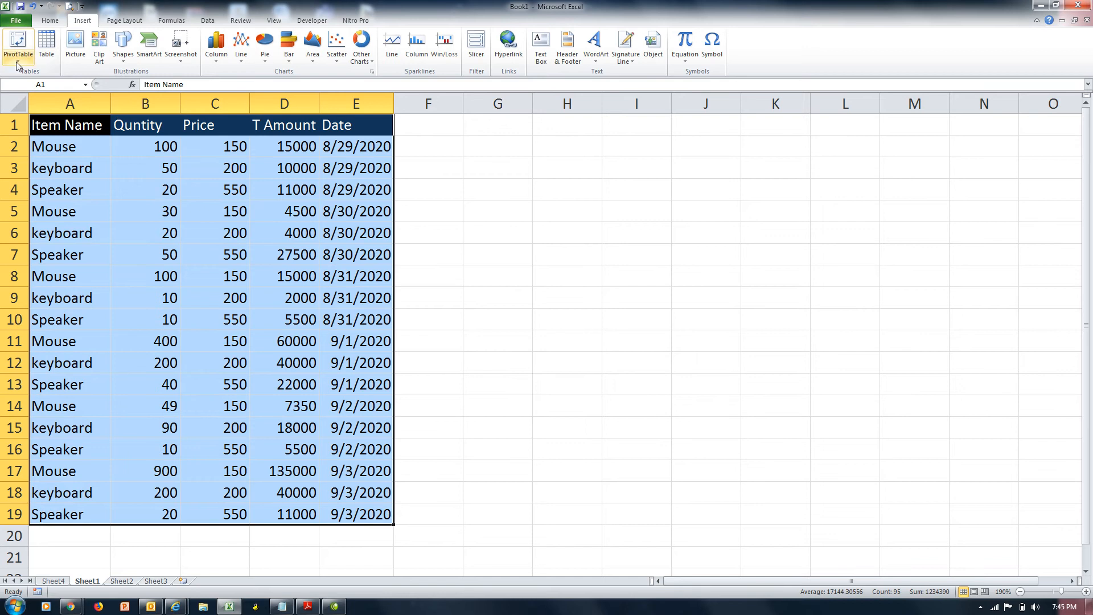
{"action": "left_click", "coordinate": [18, 62]}
{"action": "left_click", "coordinate": [36, 74]}
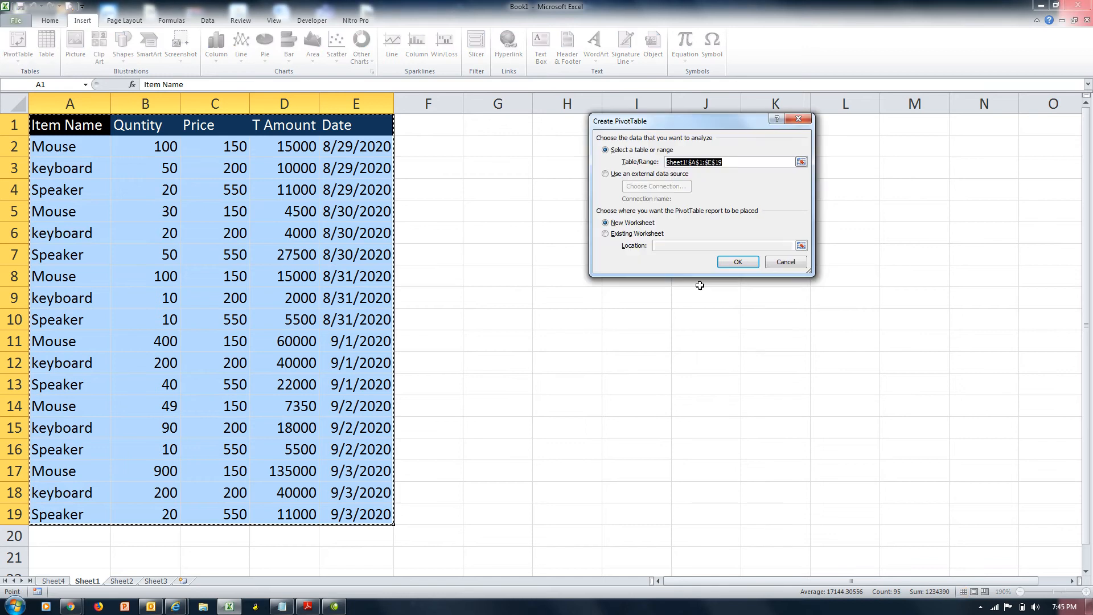
{"action": "left_click", "coordinate": [736, 261]}
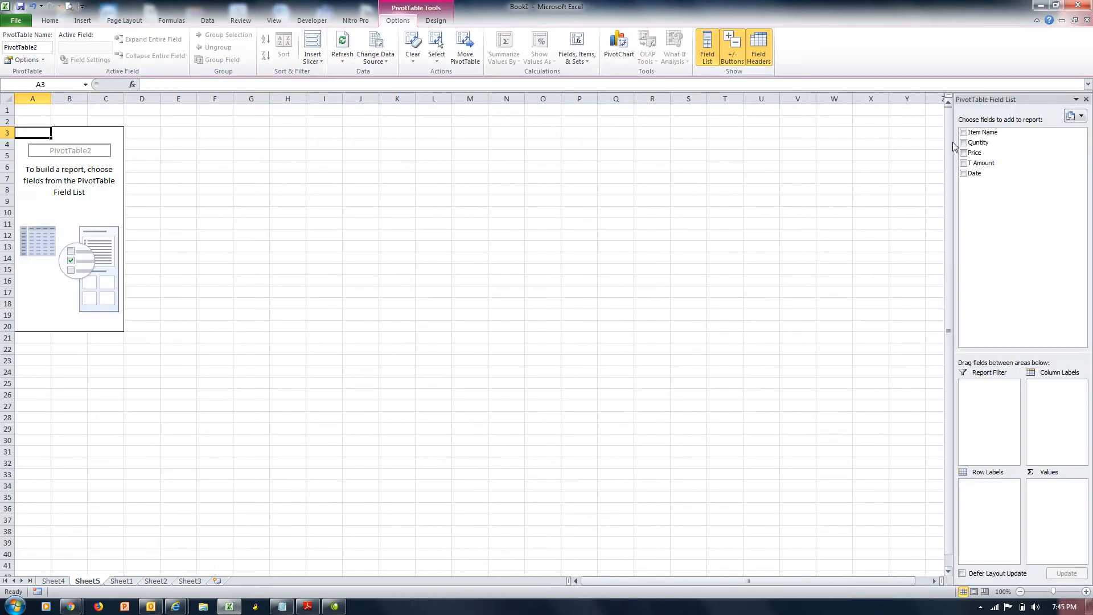
Step: Add the Item Name, Quntity and T Amount fields to the PivotTable report
{"action": "left_click", "coordinate": [964, 133]}
{"action": "left_click", "coordinate": [964, 143]}
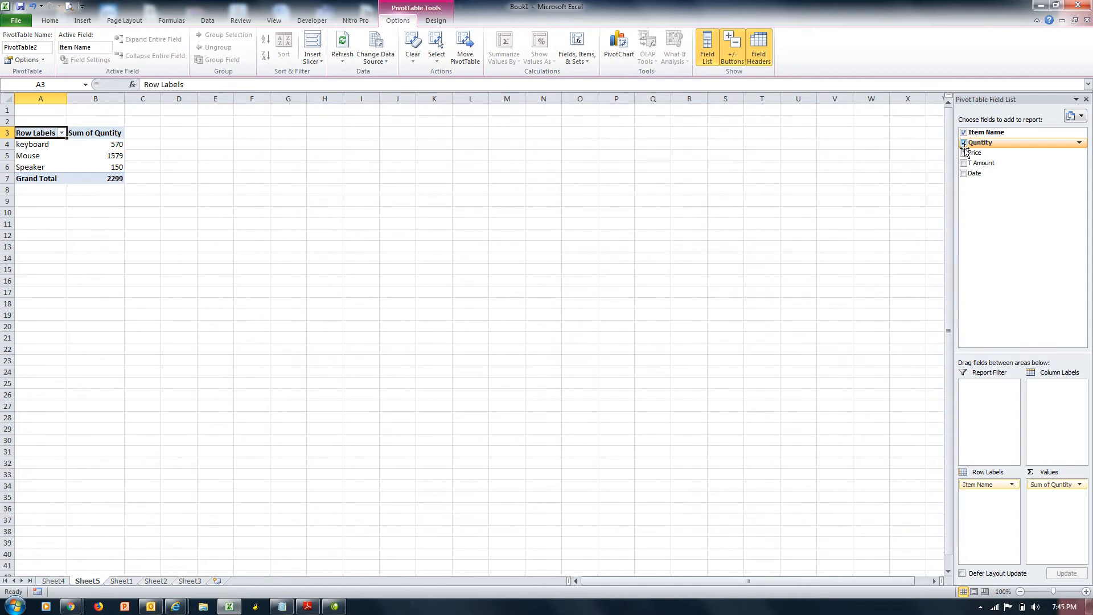
{"action": "left_click", "coordinate": [963, 163]}
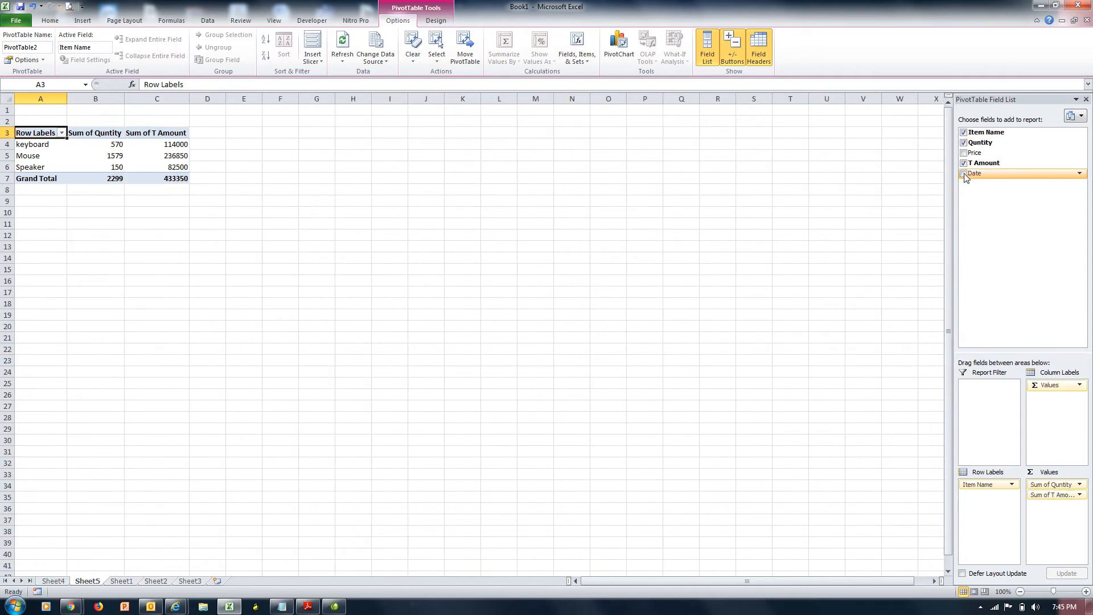
Step: Try adding the Date field to the PivotTable report and remove it again
{"action": "left_click", "coordinate": [964, 173]}
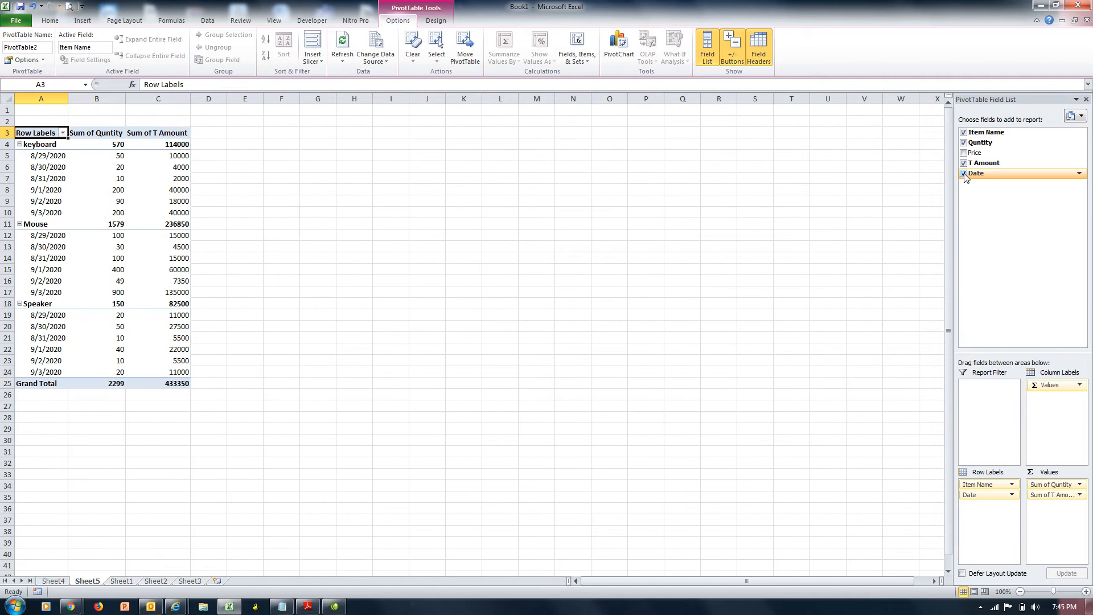
{"action": "left_click", "coordinate": [964, 173]}
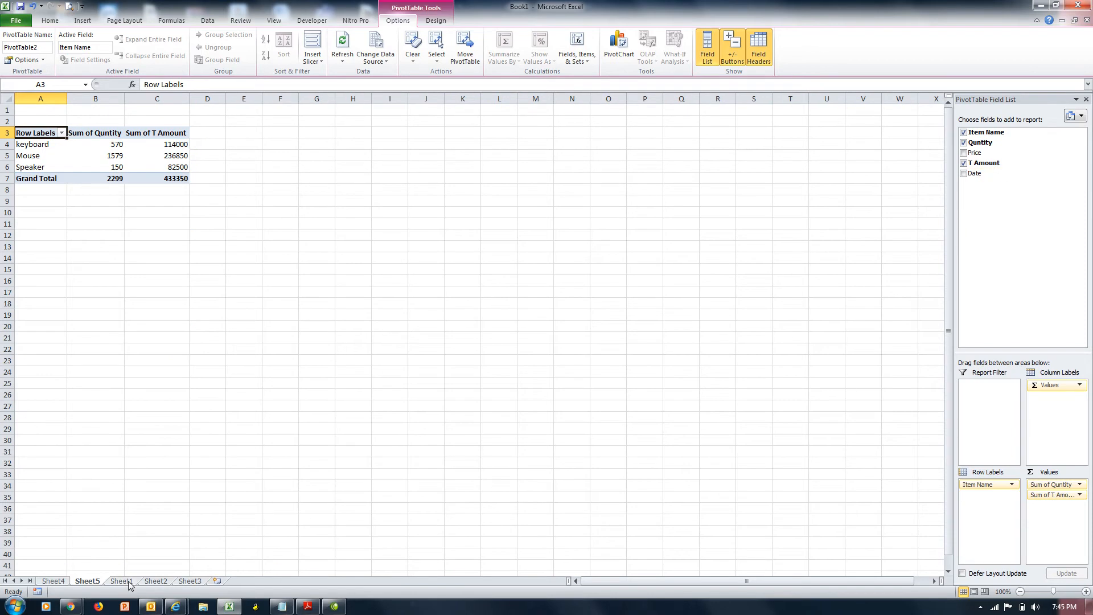
Step: Insert an Item Name slicer for the PivotTable on Sheet4
{"action": "left_click", "coordinate": [60, 581]}
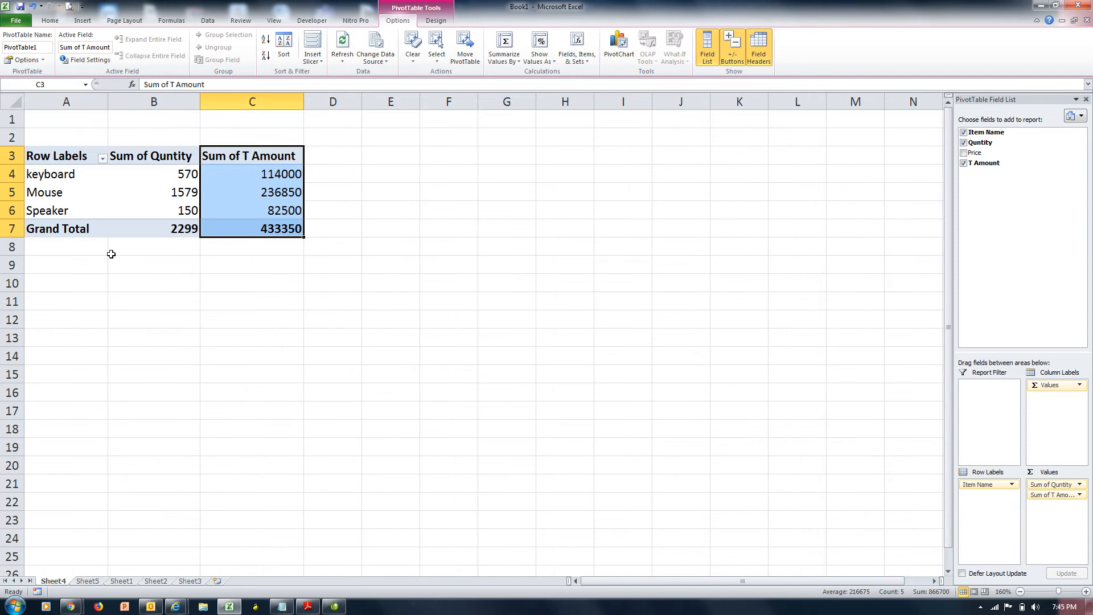
{"action": "left_click", "coordinate": [81, 175]}
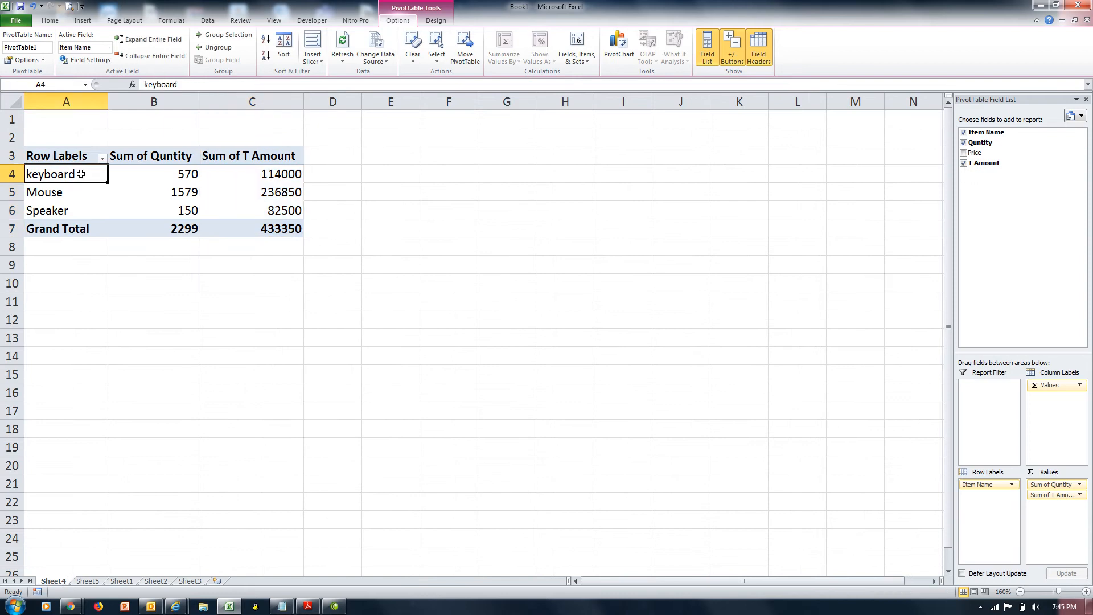
{"action": "left_click", "coordinate": [83, 21]}
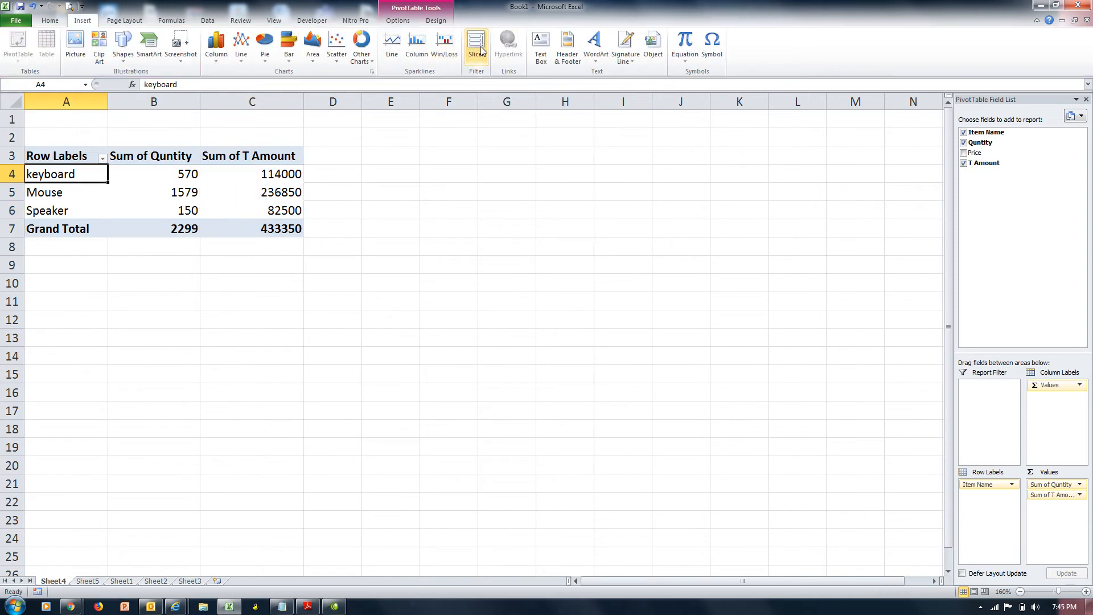
{"action": "left_click", "coordinate": [477, 46]}
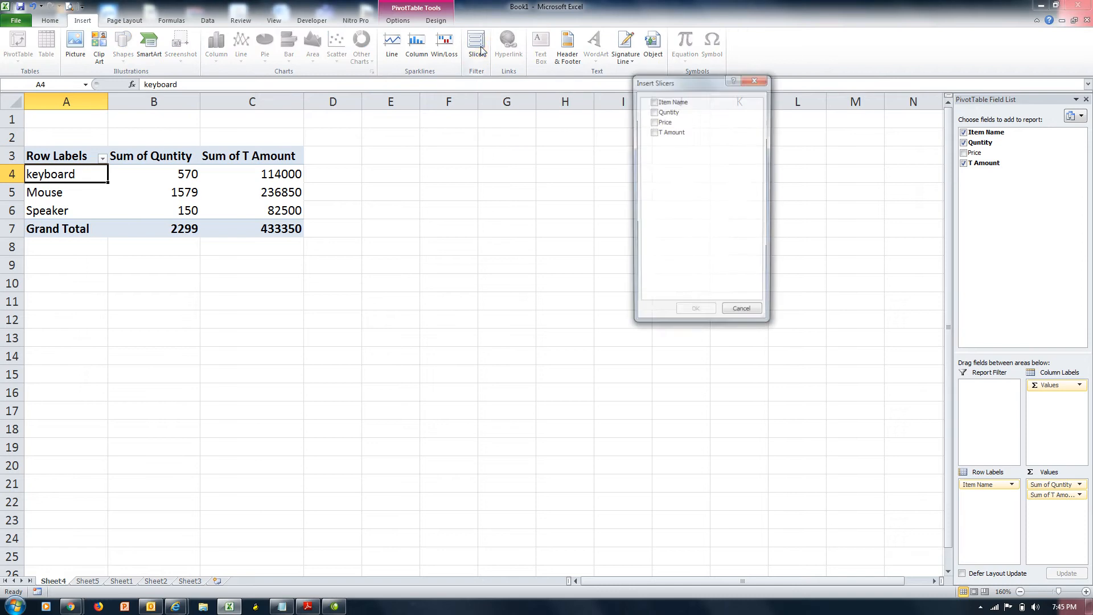
{"action": "left_click", "coordinate": [670, 101]}
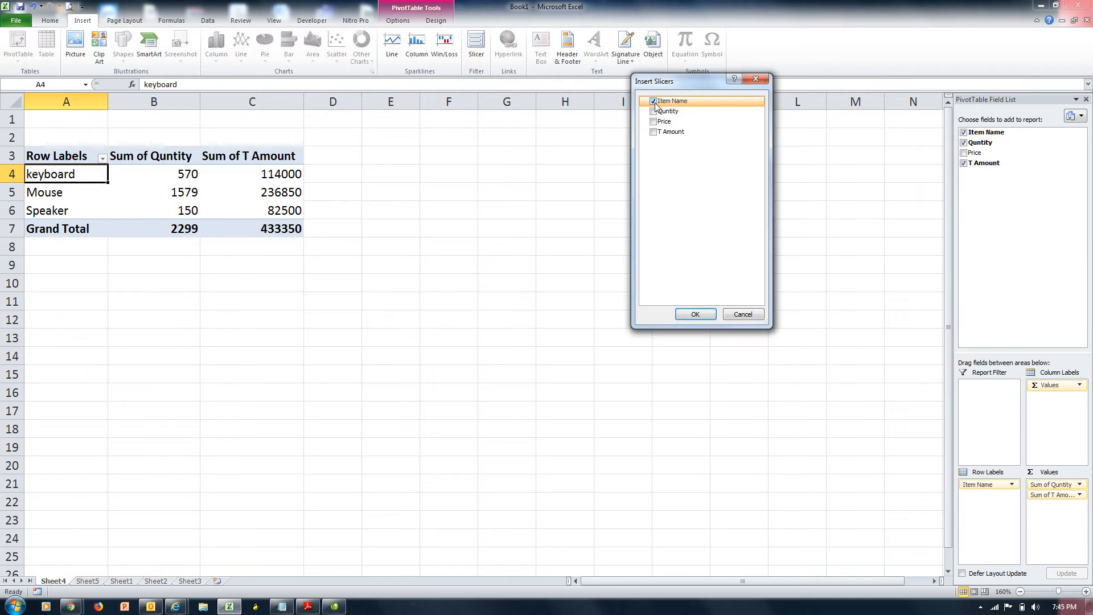
{"action": "left_click", "coordinate": [695, 315]}
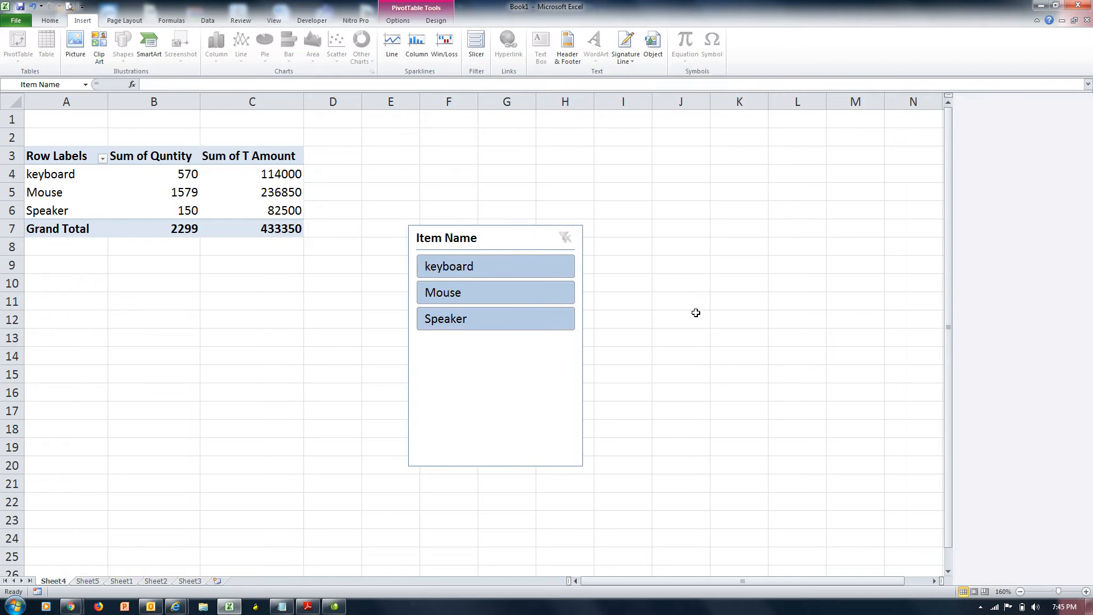
Step: Filter the PivotTable by keyboard, Mouse and Speaker in turn with the Item Name slicer and clear the filter
{"action": "left_click", "coordinate": [489, 275]}
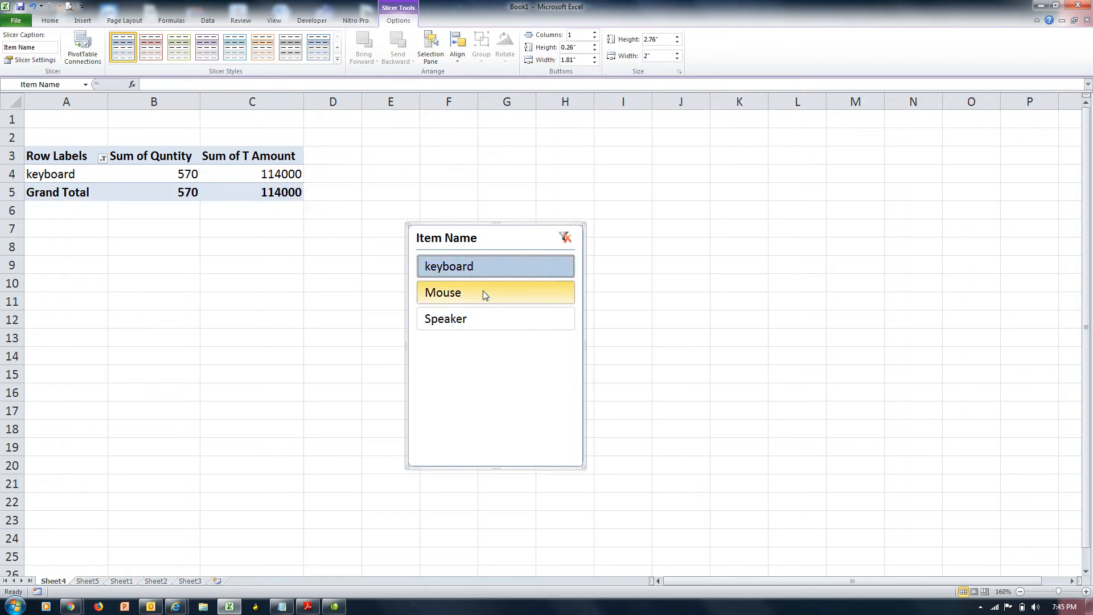
{"action": "left_click", "coordinate": [483, 293]}
{"action": "left_click", "coordinate": [468, 319]}
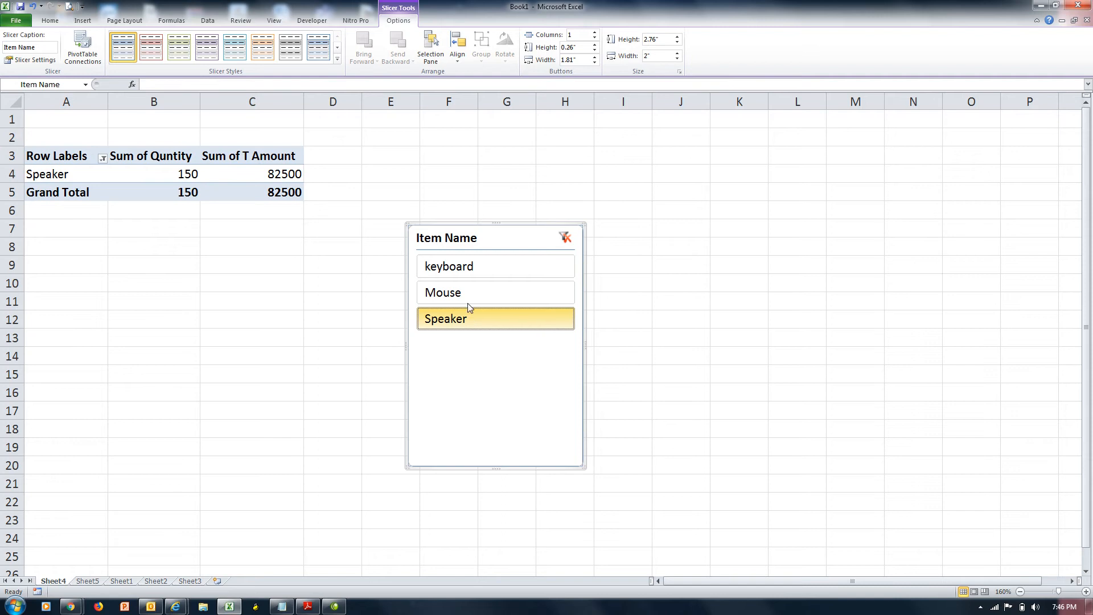
{"action": "left_click", "coordinate": [455, 266]}
{"action": "left_click", "coordinate": [456, 292]}
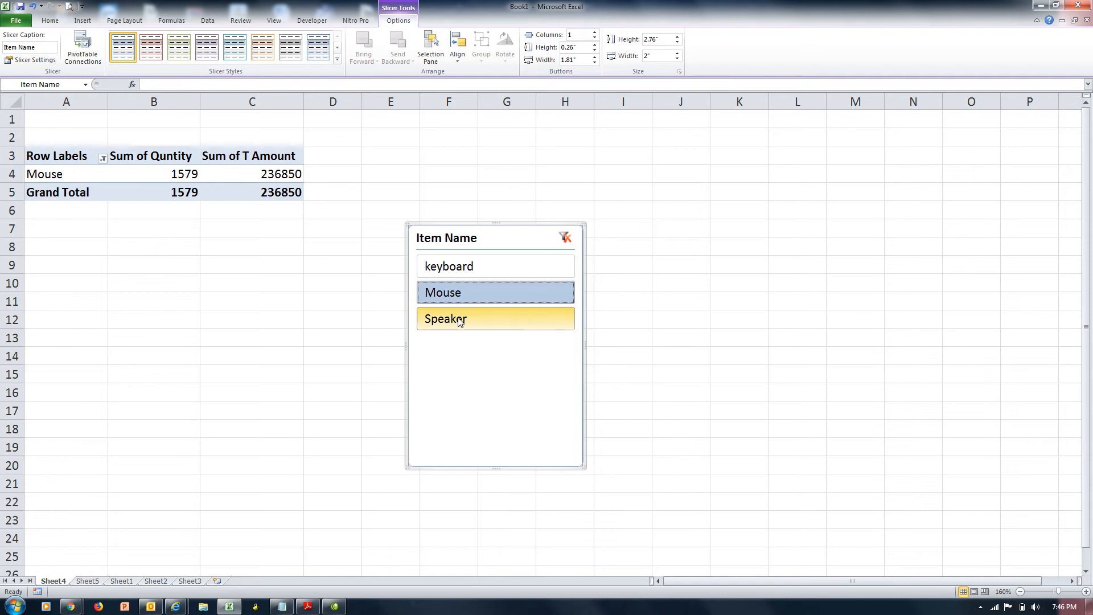
{"action": "left_click", "coordinate": [460, 321]}
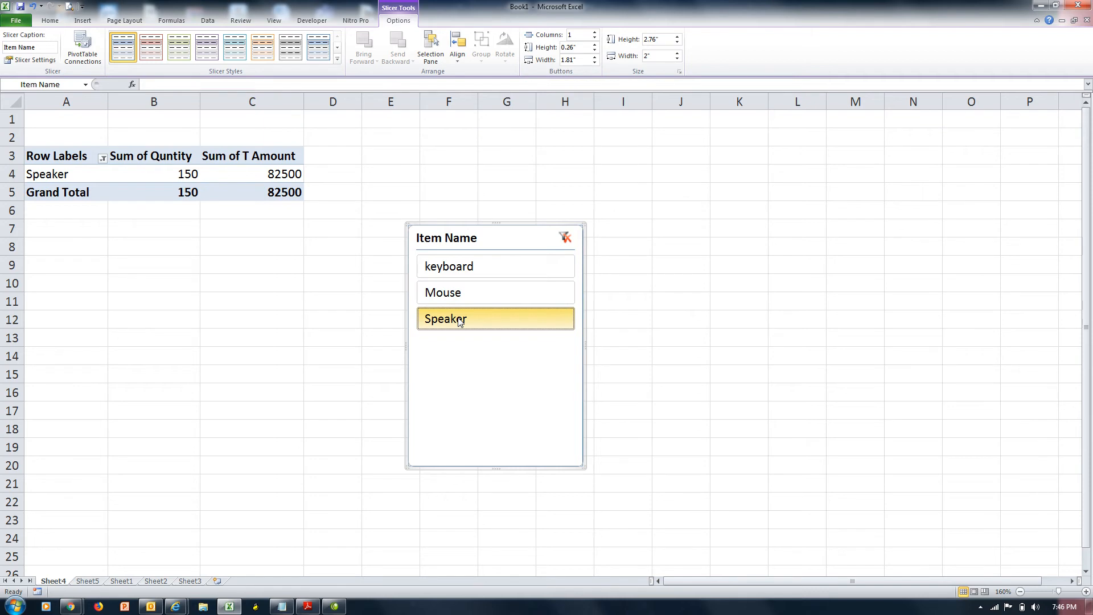
{"action": "left_click", "coordinate": [456, 266]}
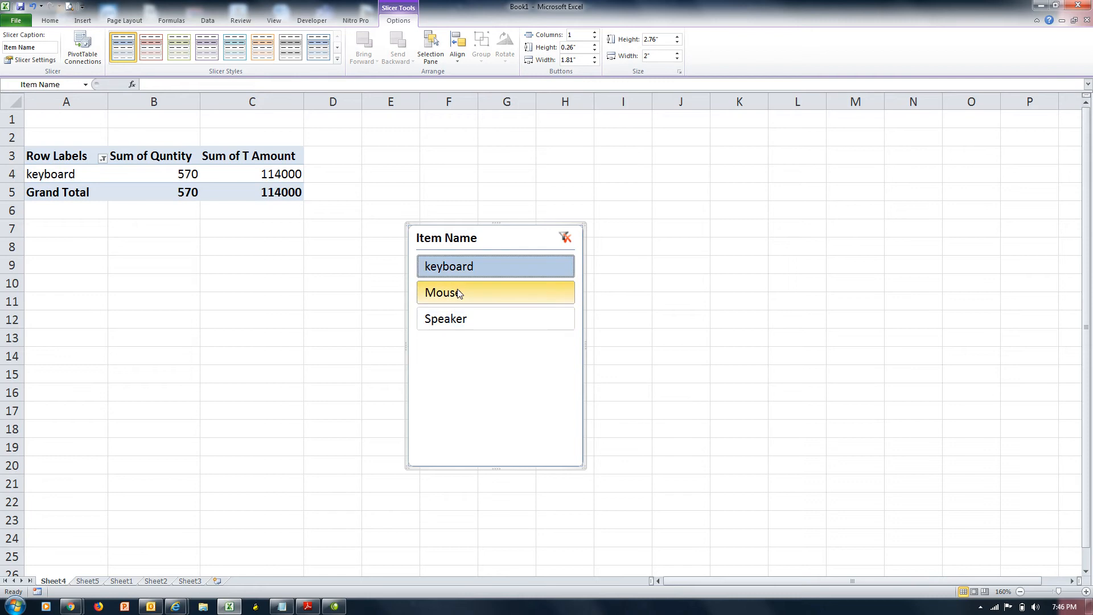
{"action": "left_click", "coordinate": [459, 291]}
{"action": "left_click", "coordinate": [460, 319]}
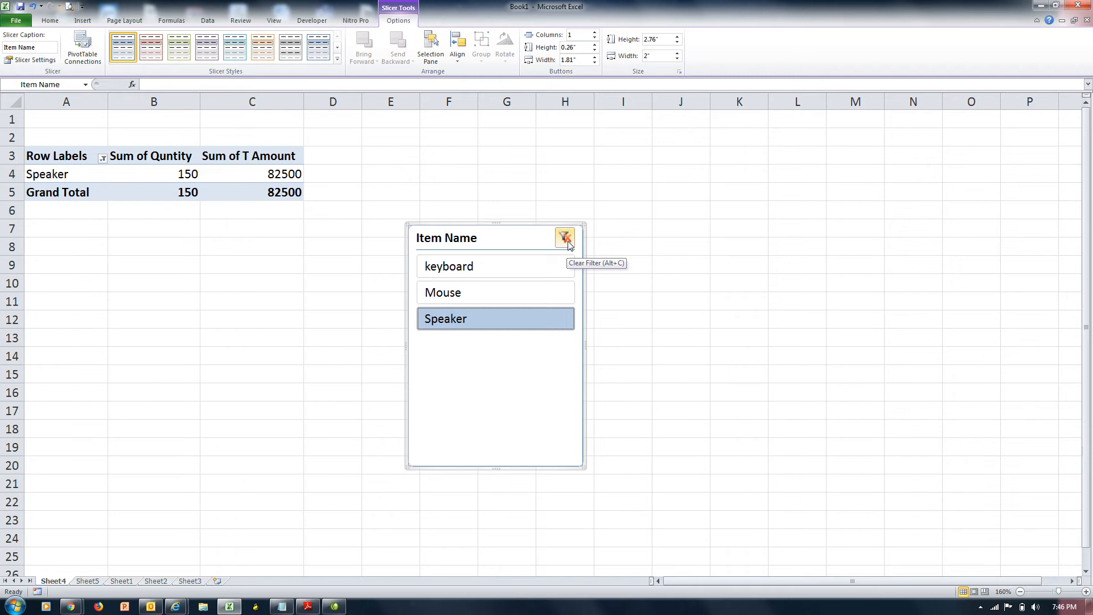
{"action": "left_click", "coordinate": [566, 239]}
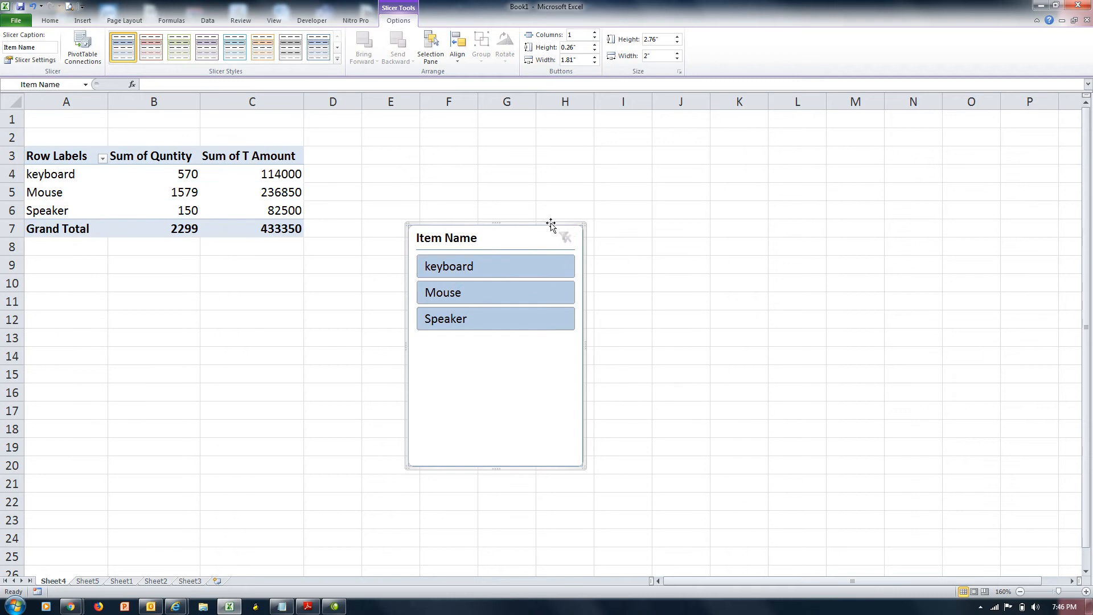
Step: Delete the Item Name slicer and insert a slicer for the Quntity field instead
{"action": "key", "text": "Delete"}
{"action": "left_click", "coordinate": [82, 20]}
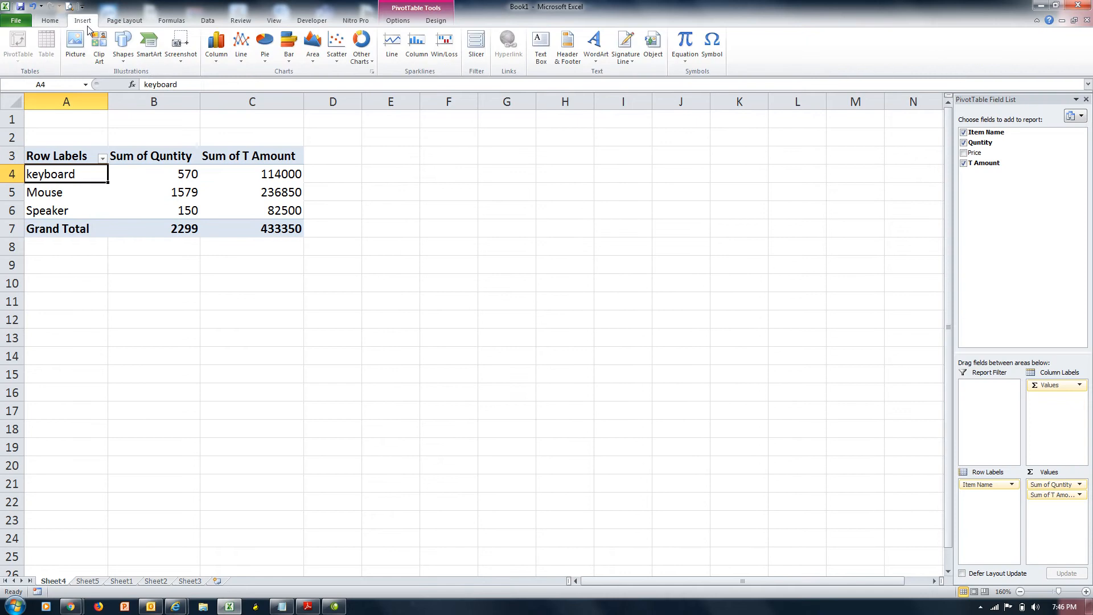
{"action": "left_click", "coordinate": [476, 45]}
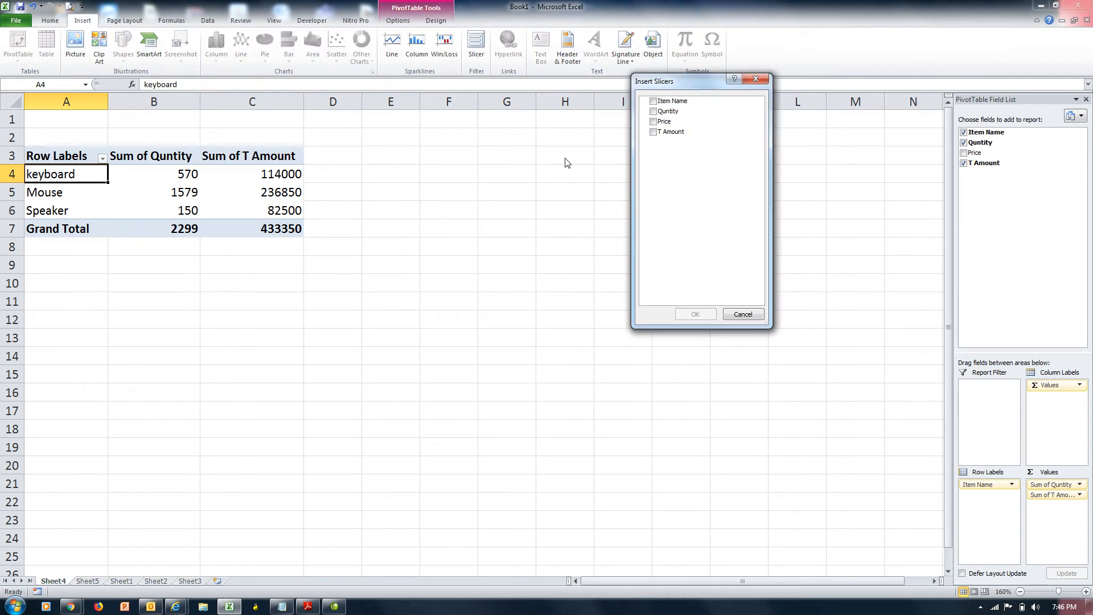
{"action": "left_click", "coordinate": [655, 115]}
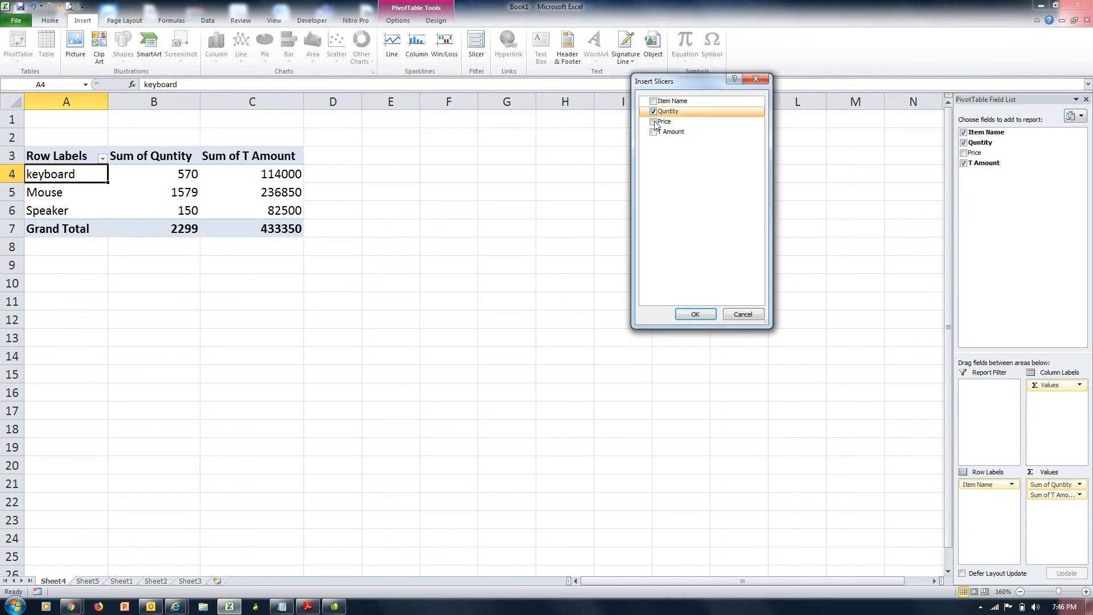
{"action": "left_click", "coordinate": [696, 314]}
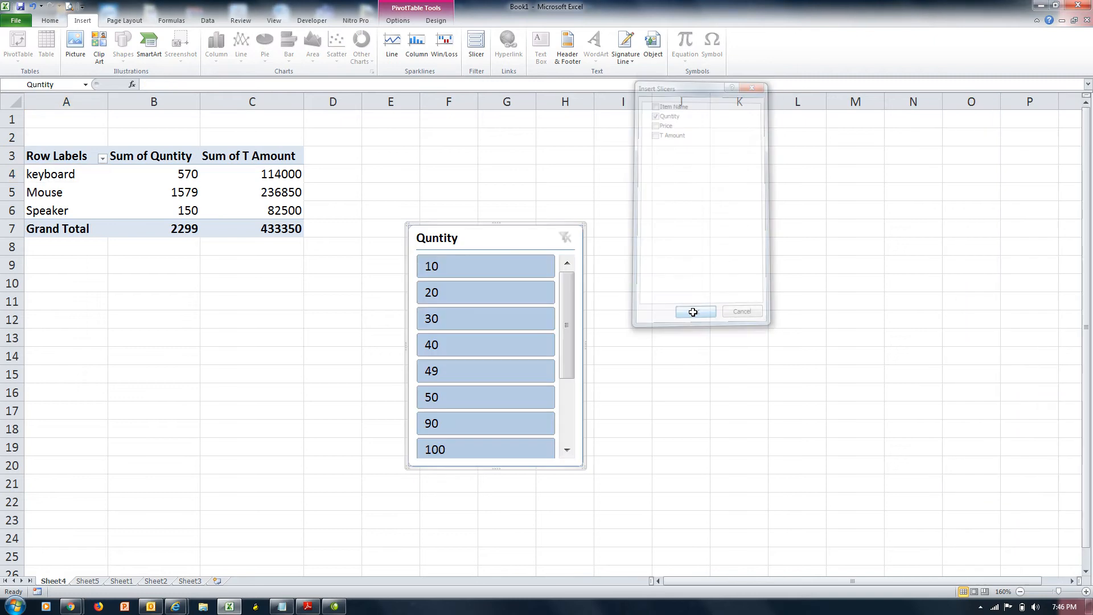
Step: Filter the PivotTable to quantity 10 with the Quntity slicer and examine the keyboard and Speaker rows
{"action": "left_click", "coordinate": [483, 268]}
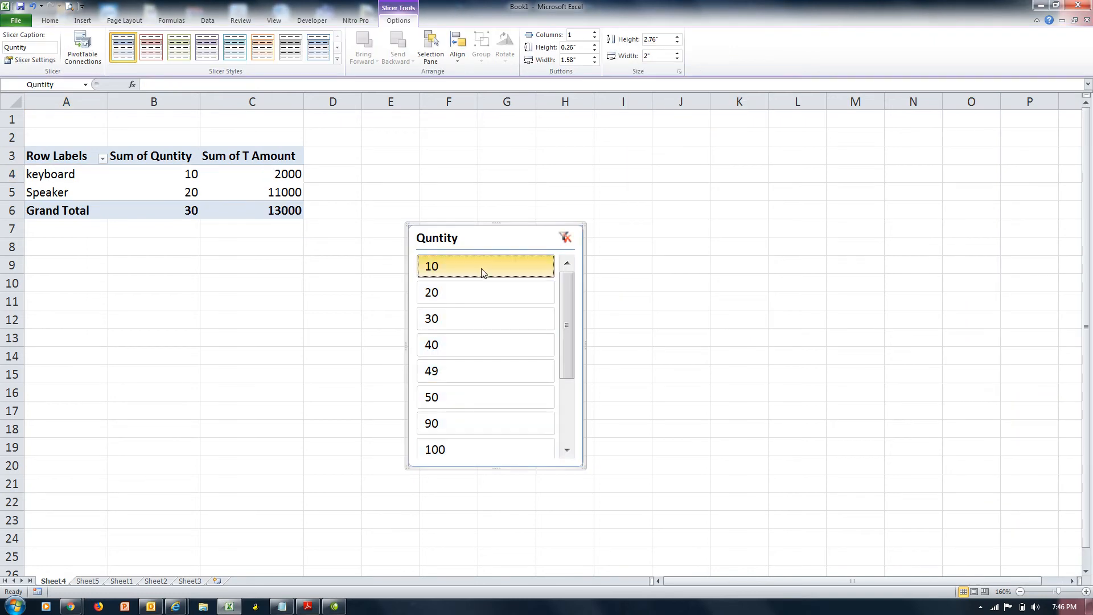
{"action": "left_click", "coordinate": [177, 178]}
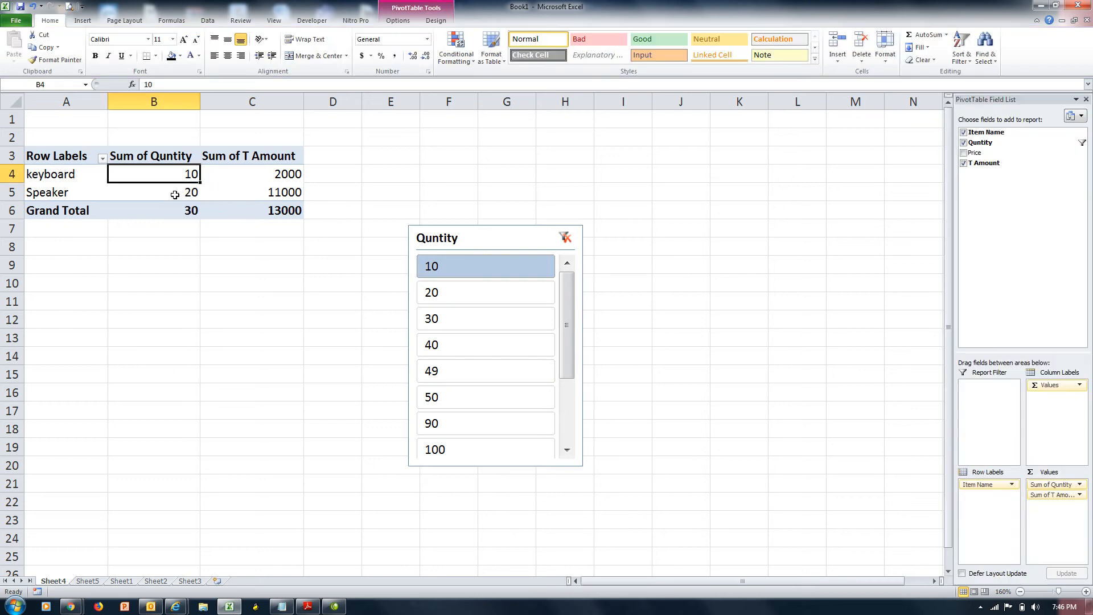
{"action": "left_click", "coordinate": [175, 195]}
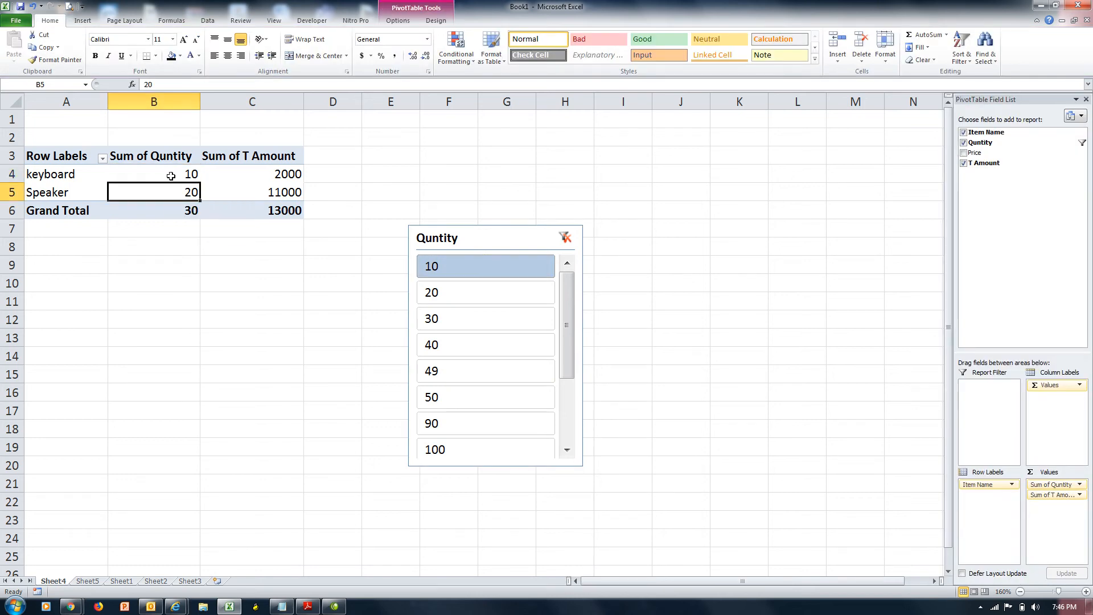
{"action": "left_click", "coordinate": [170, 176]}
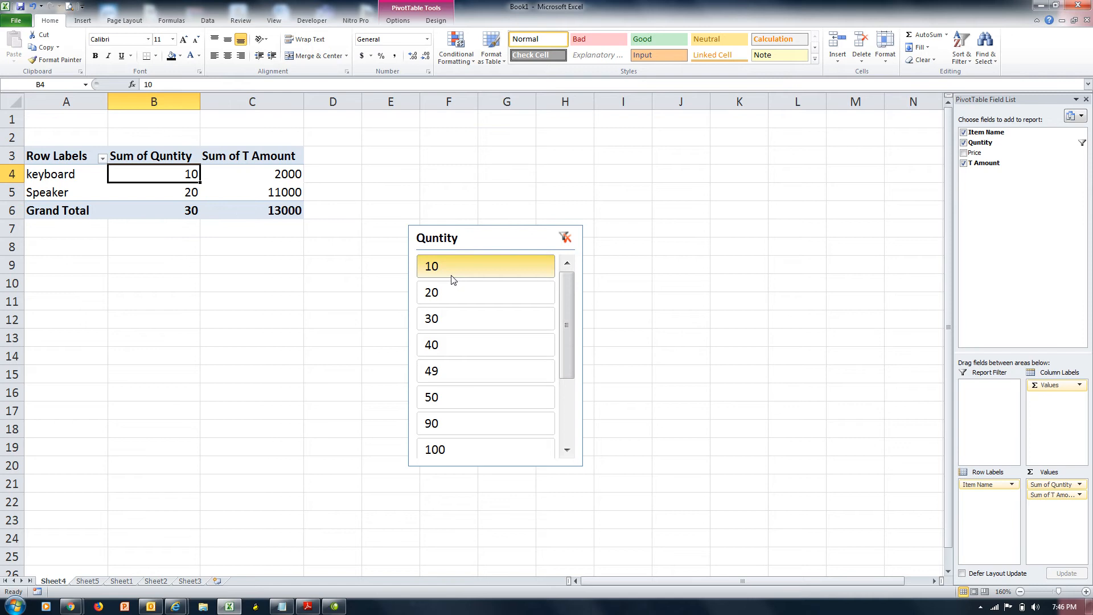
{"action": "left_click", "coordinate": [164, 191]}
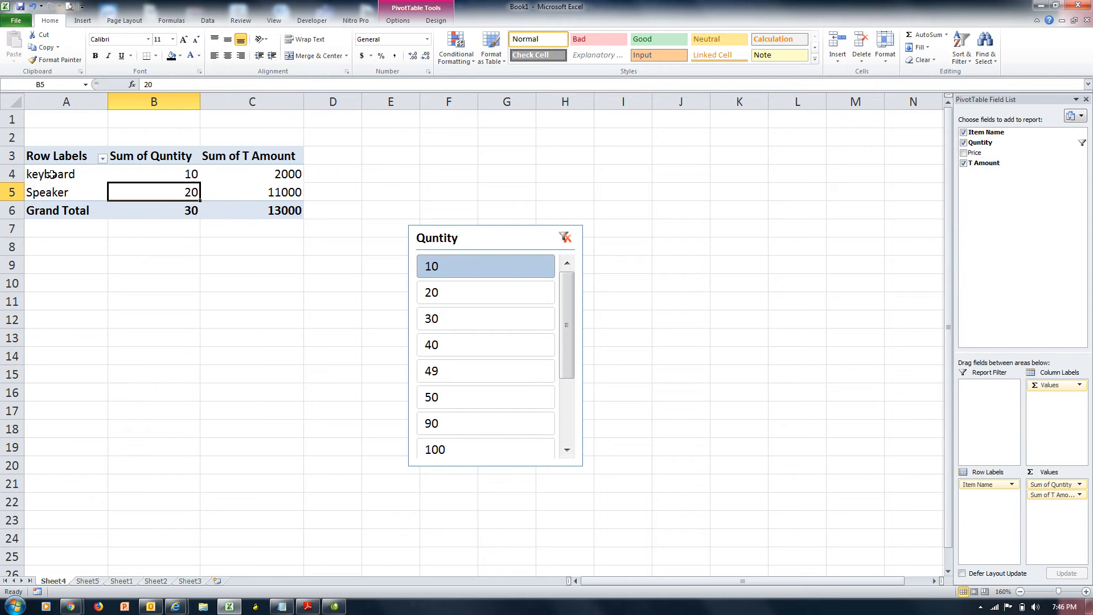
{"action": "left_click", "coordinate": [55, 194]}
{"action": "left_click_drag", "start_coordinate": [57, 175], "coordinate": [61, 191]}
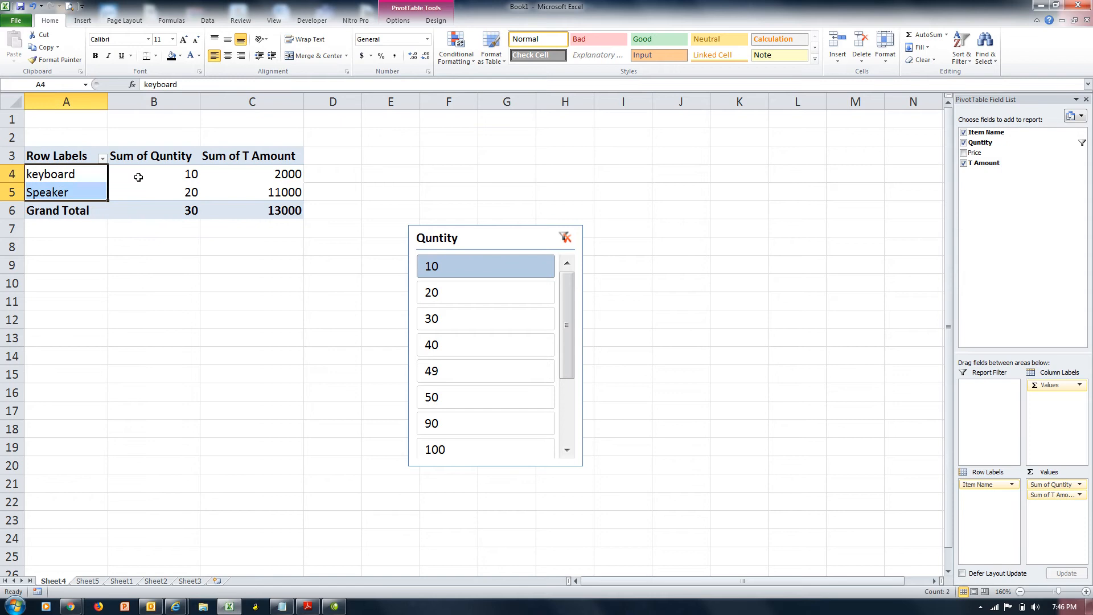
{"action": "left_click", "coordinate": [138, 177]}
{"action": "left_click", "coordinate": [95, 187]}
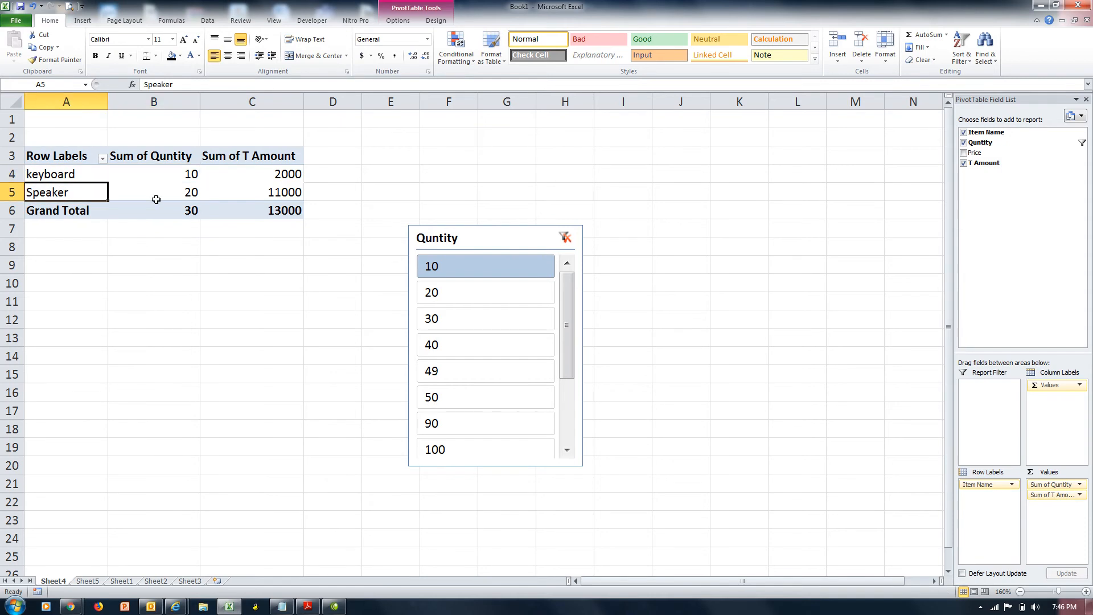
{"action": "left_click", "coordinate": [174, 196]}
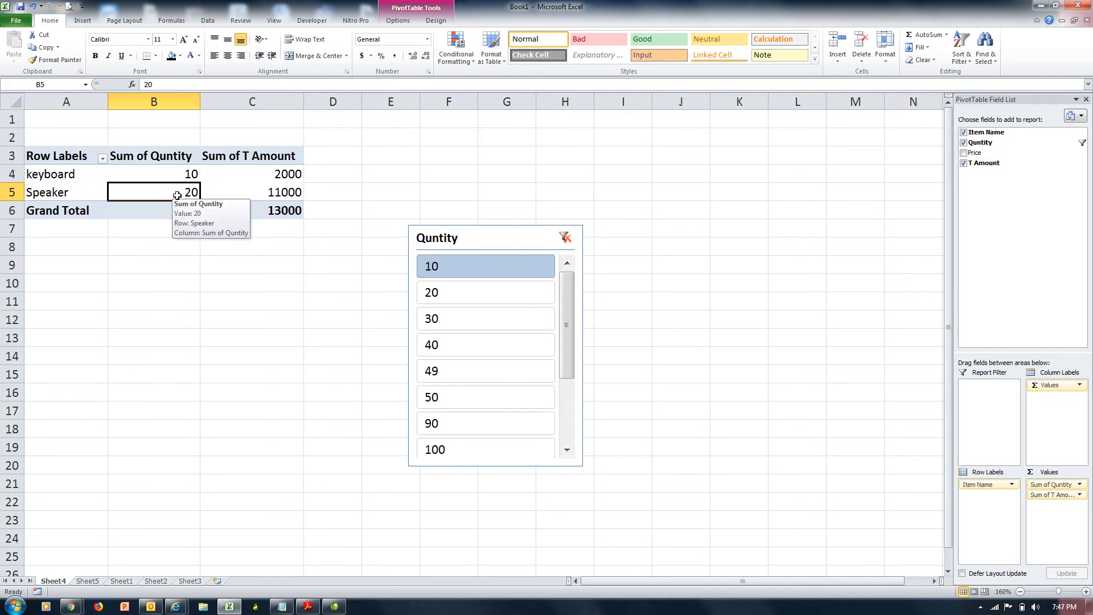
Step: Filter the PivotTable to quantity 20 with the Quntity slicer and check the keyboard and Speaker quantities
{"action": "left_click", "coordinate": [439, 292]}
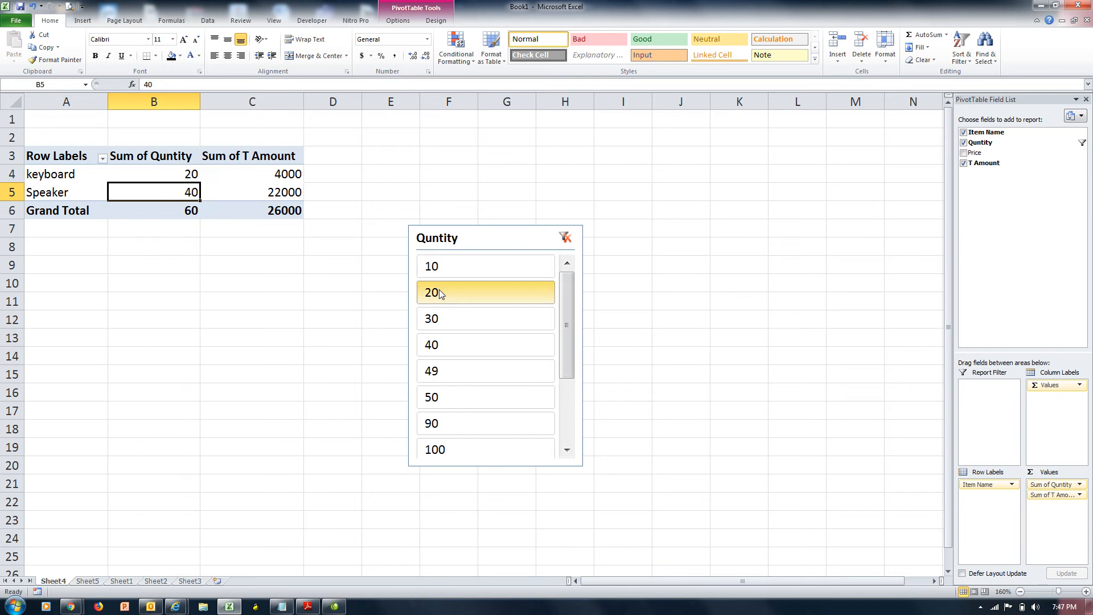
{"action": "left_click", "coordinate": [86, 177]}
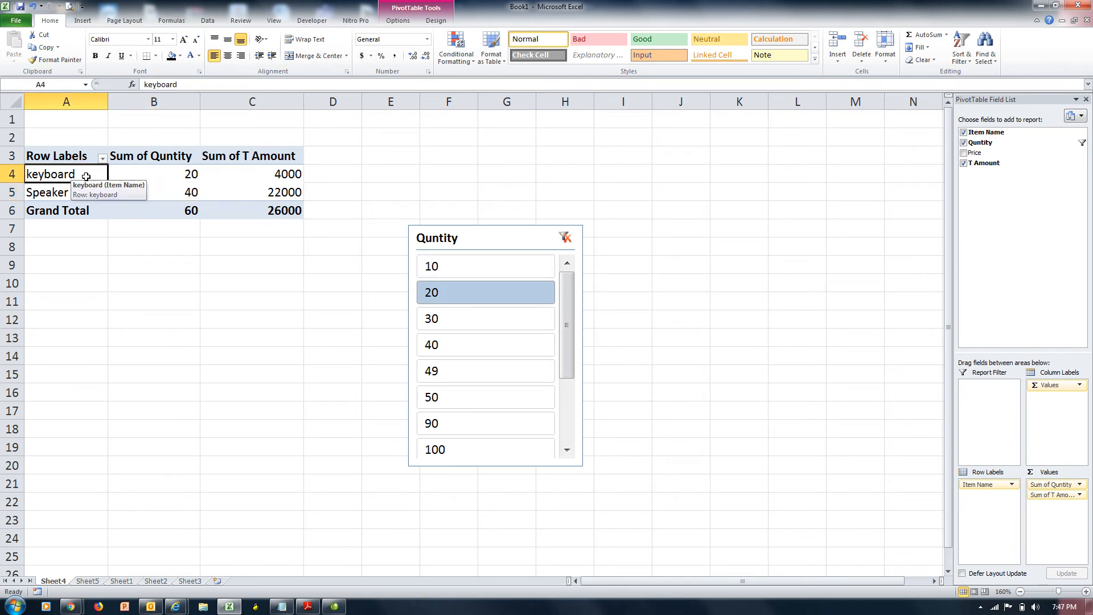
{"action": "key", "text": "Right"}
{"action": "left_click", "coordinate": [84, 192]}
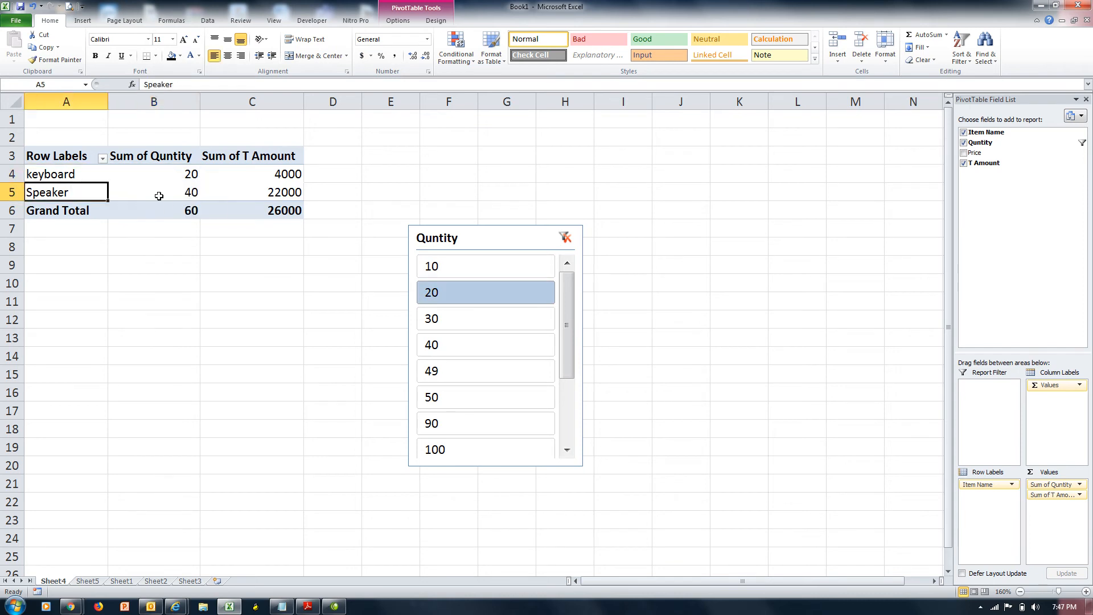
{"action": "left_click", "coordinate": [175, 191]}
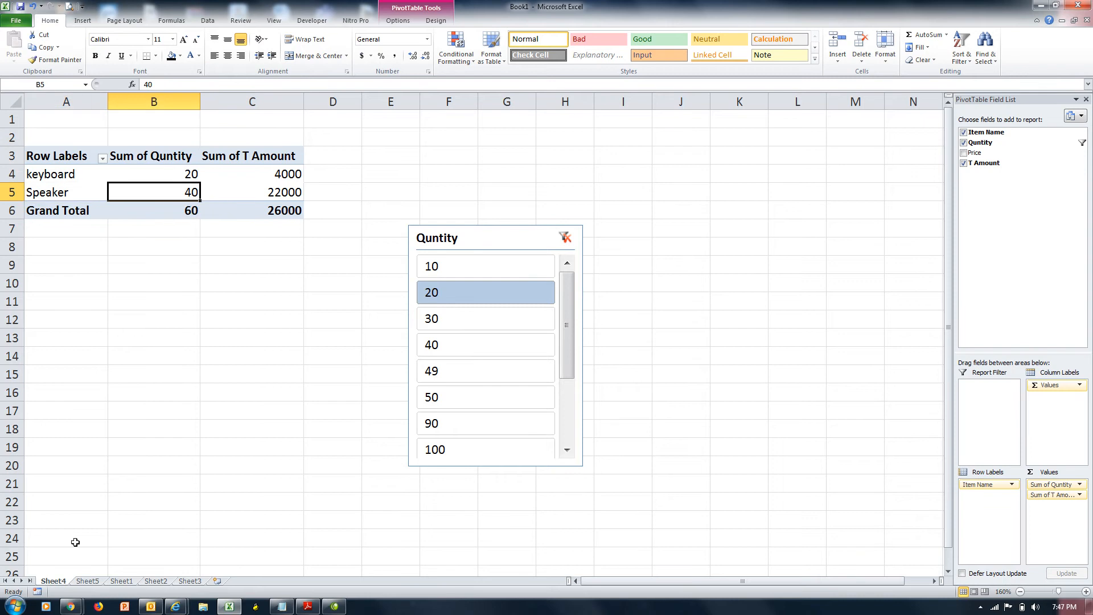
Step: Examine the entries with quantity 10 in cells B9, B10 and B16 of the item table on Sheet1
{"action": "left_click", "coordinate": [117, 581]}
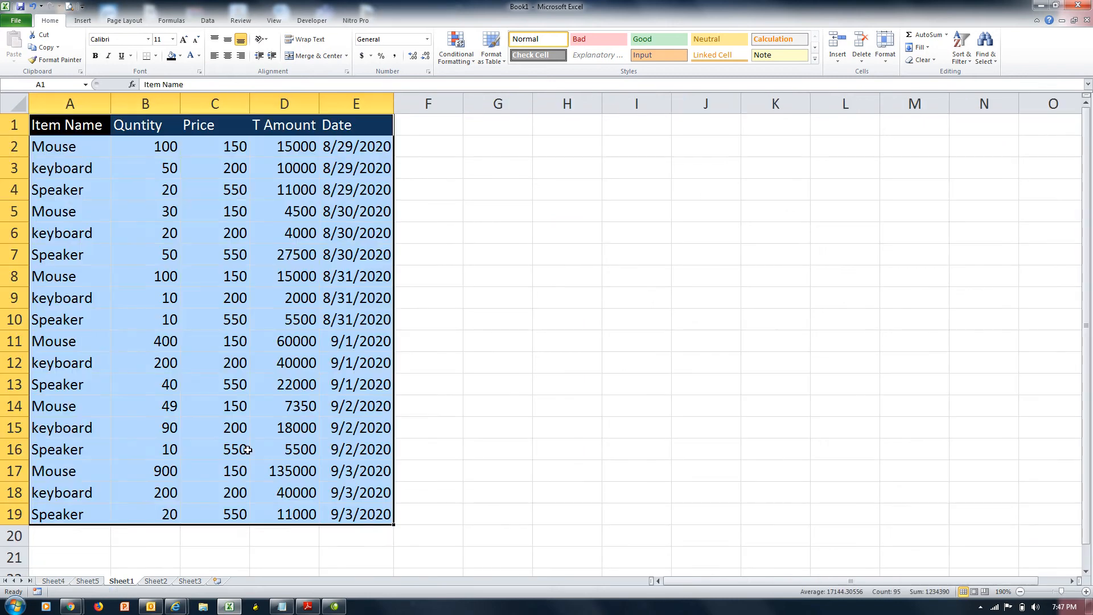
{"action": "left_click", "coordinate": [247, 450]}
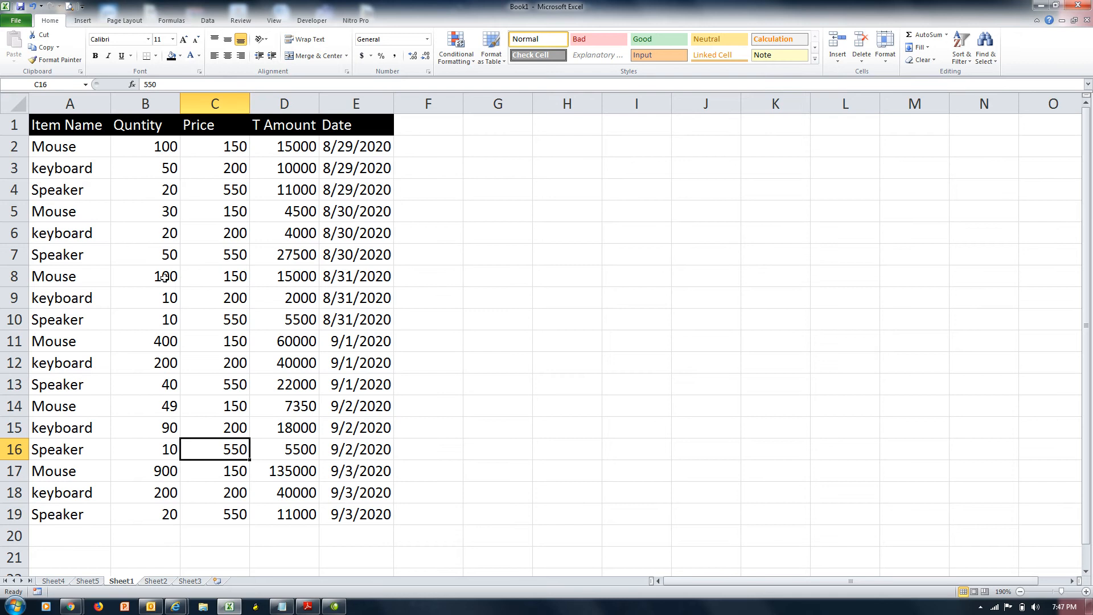
{"action": "left_click", "coordinate": [159, 297]}
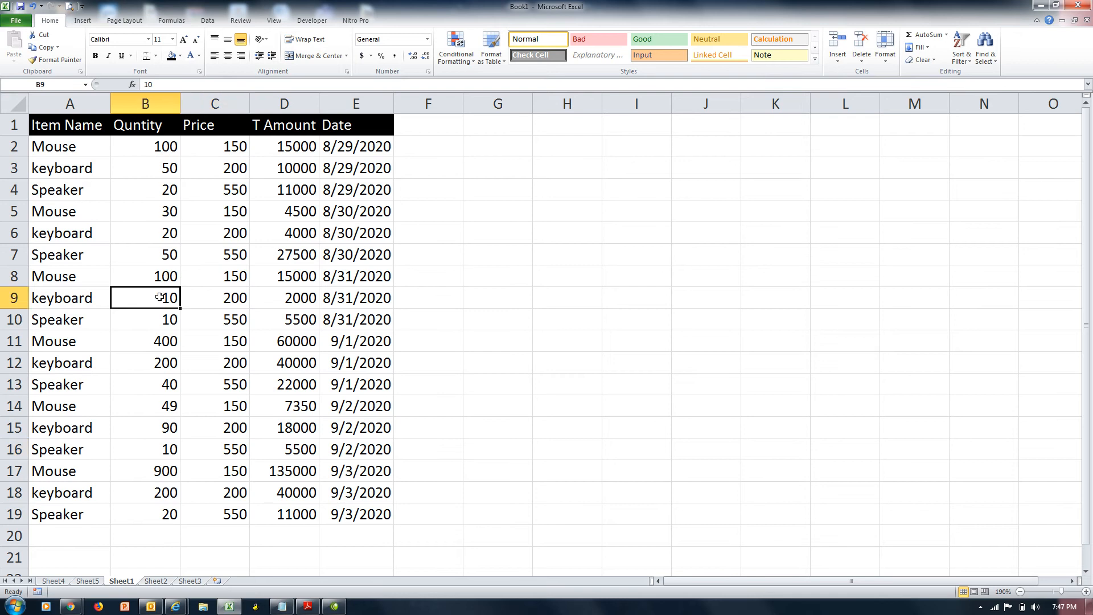
{"action": "left_click_drag", "start_coordinate": [160, 297], "coordinate": [155, 445]}
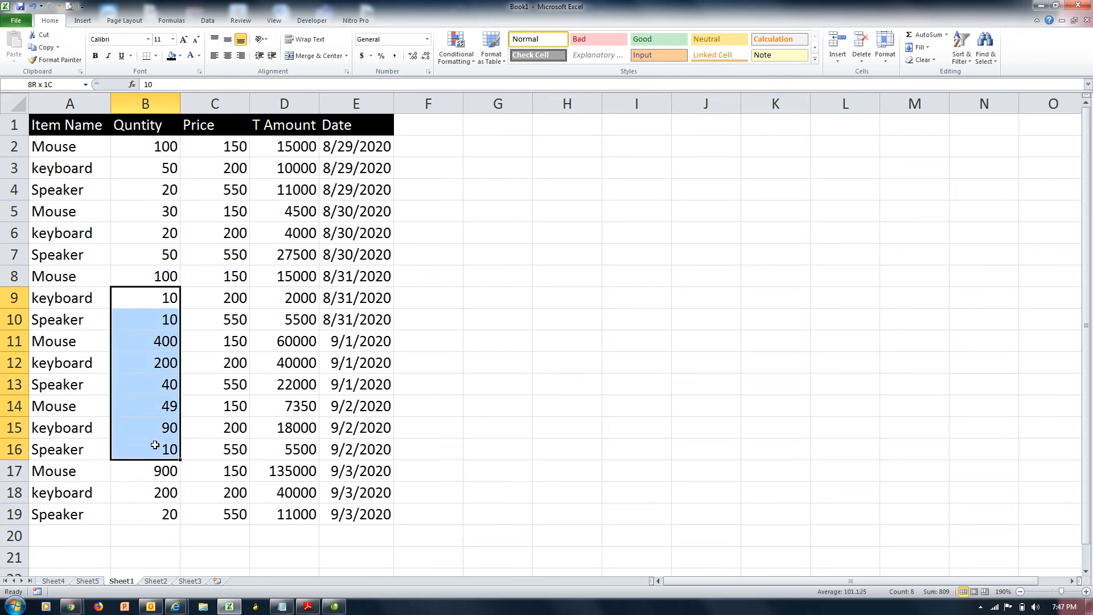
{"action": "left_click", "coordinate": [154, 446]}
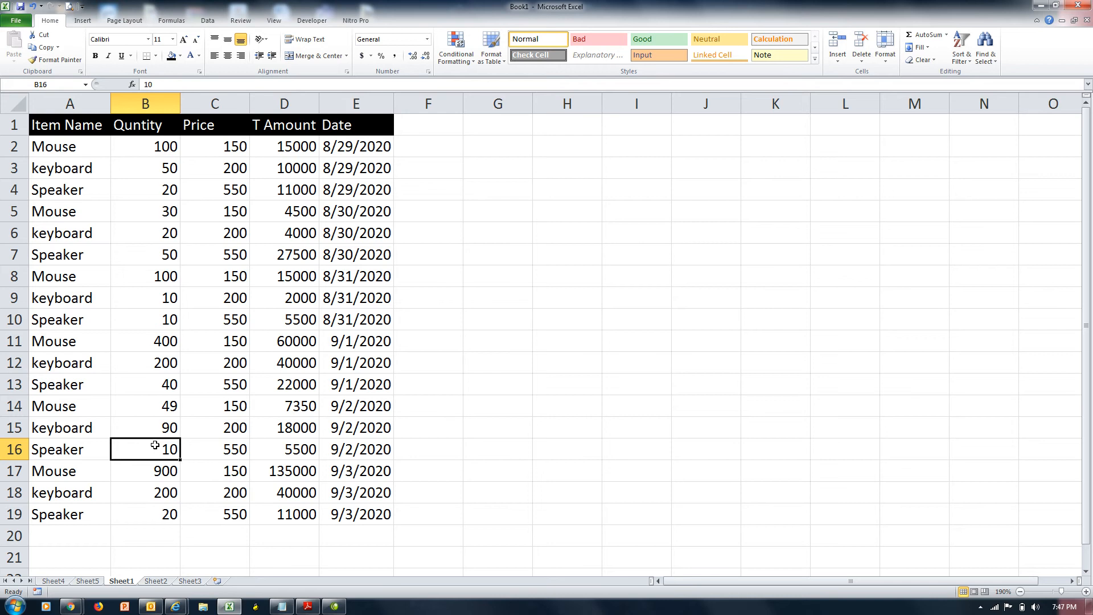
{"action": "left_click", "coordinate": [155, 304]}
{"action": "left_click", "coordinate": [152, 321]}
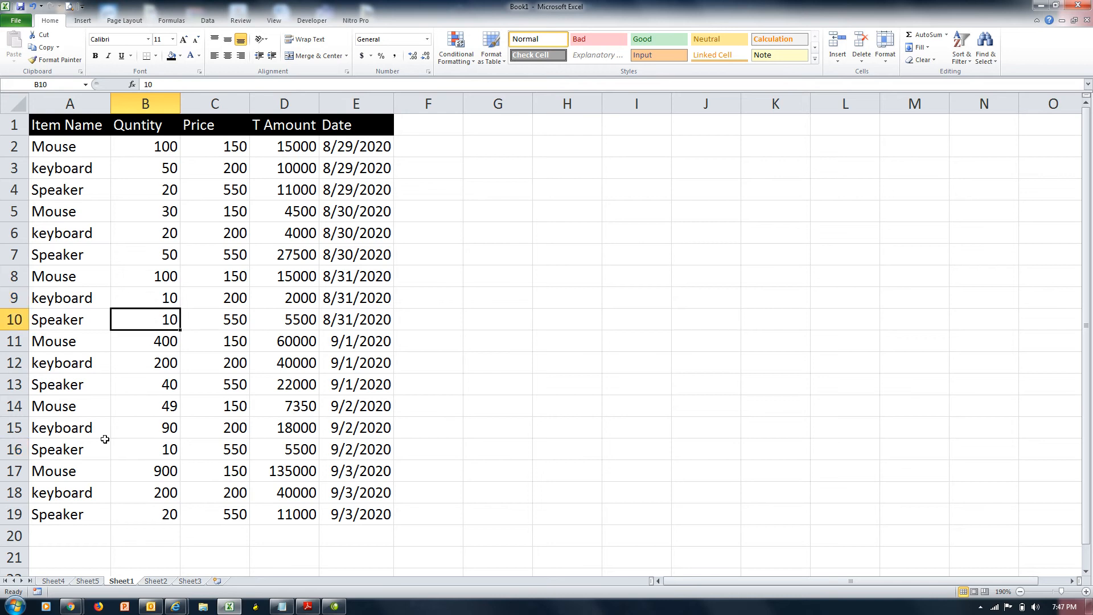
Step: Filter the PivotTable on Sheet4 with the Quntity slicer by 30, 40, 49, 50, 90 and 100 in turn
{"action": "left_click", "coordinate": [53, 580]}
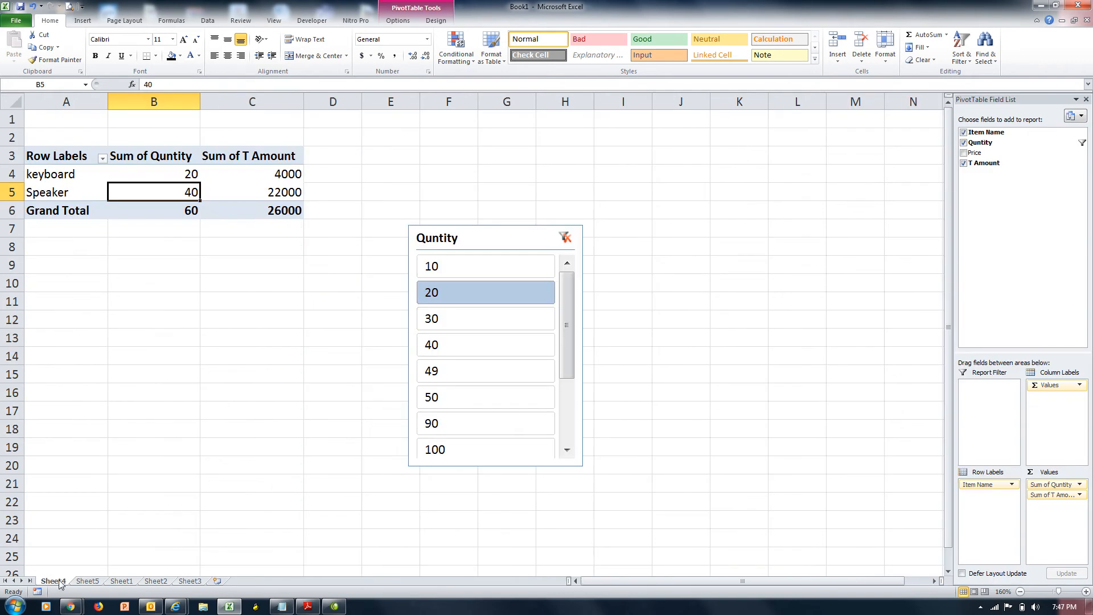
{"action": "left_click", "coordinate": [469, 319]}
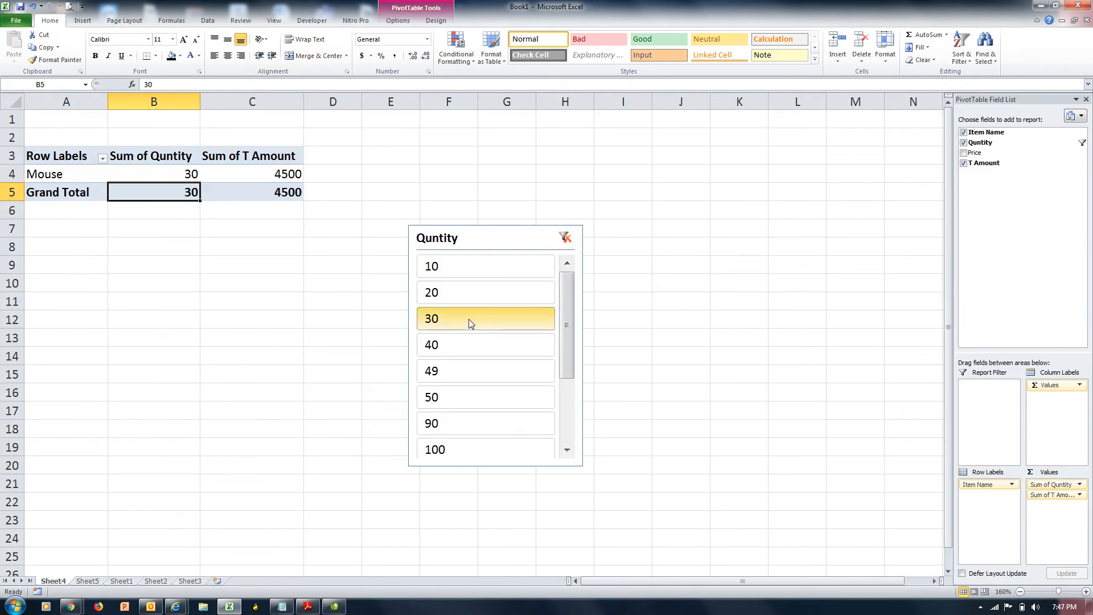
{"action": "left_click", "coordinate": [456, 346]}
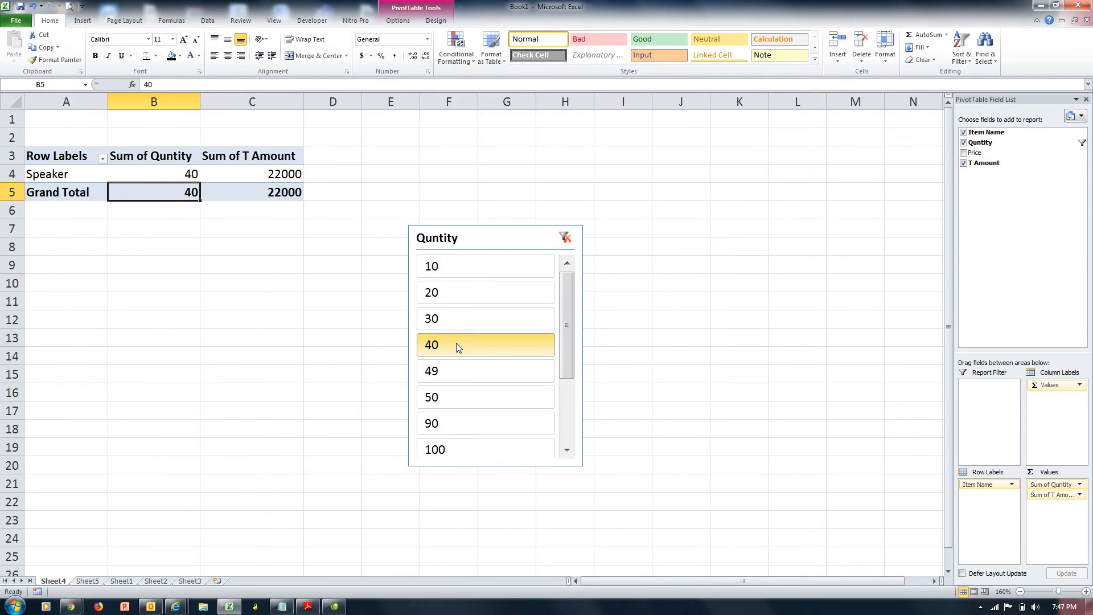
{"action": "left_click", "coordinate": [444, 373]}
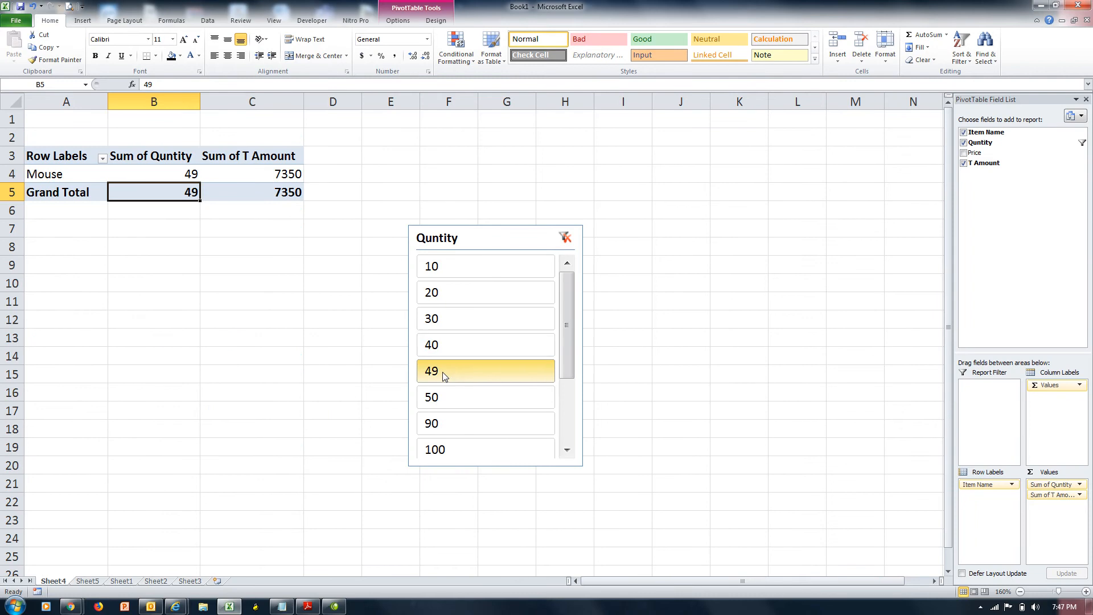
{"action": "left_click", "coordinate": [446, 397]}
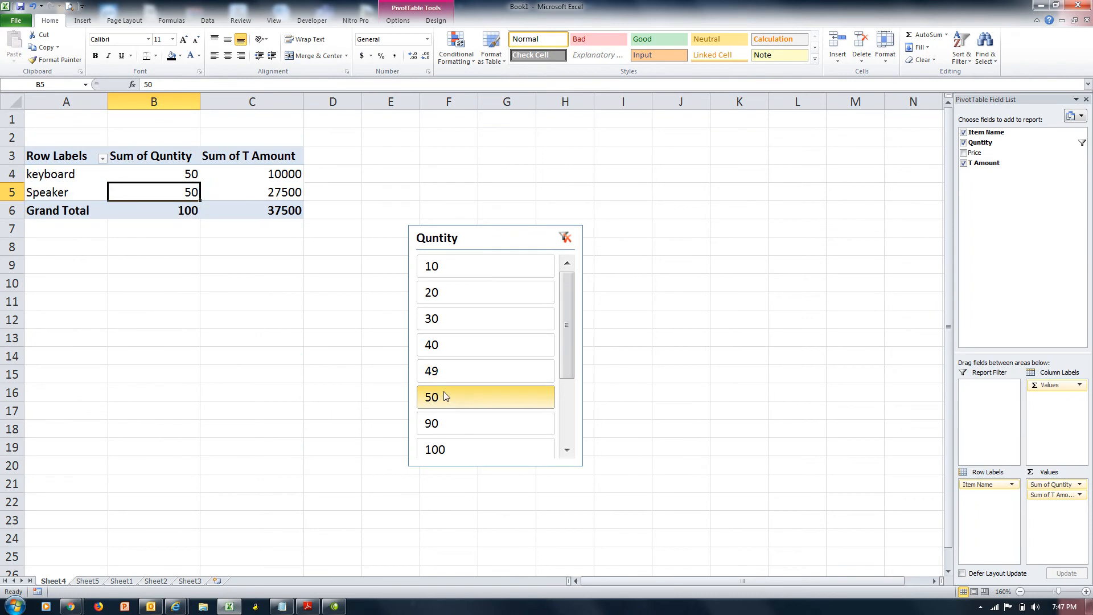
{"action": "left_click", "coordinate": [442, 426]}
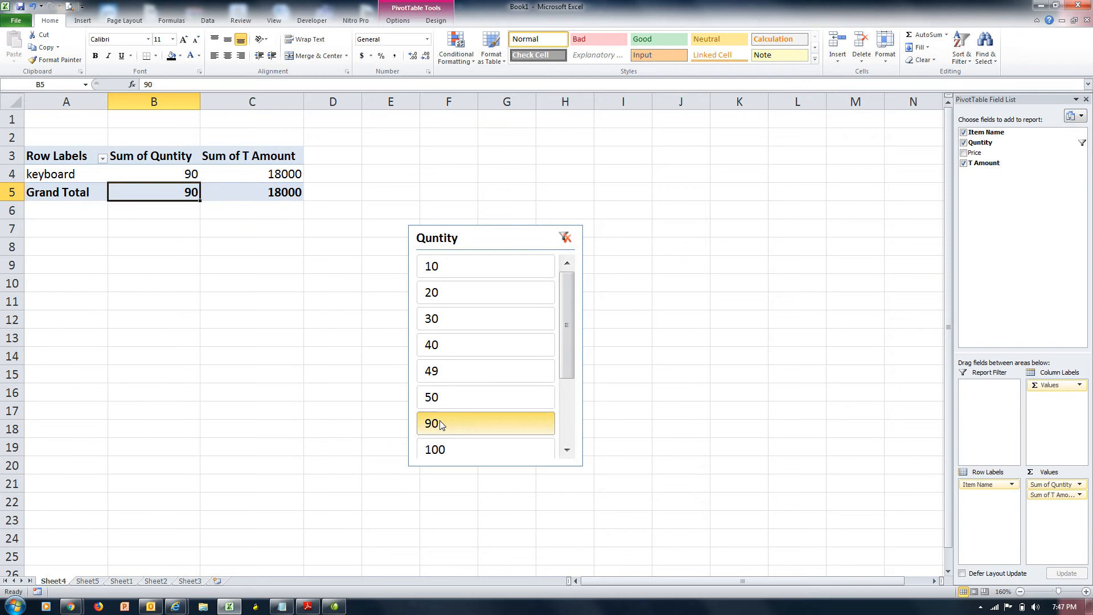
{"action": "left_click", "coordinate": [444, 449]}
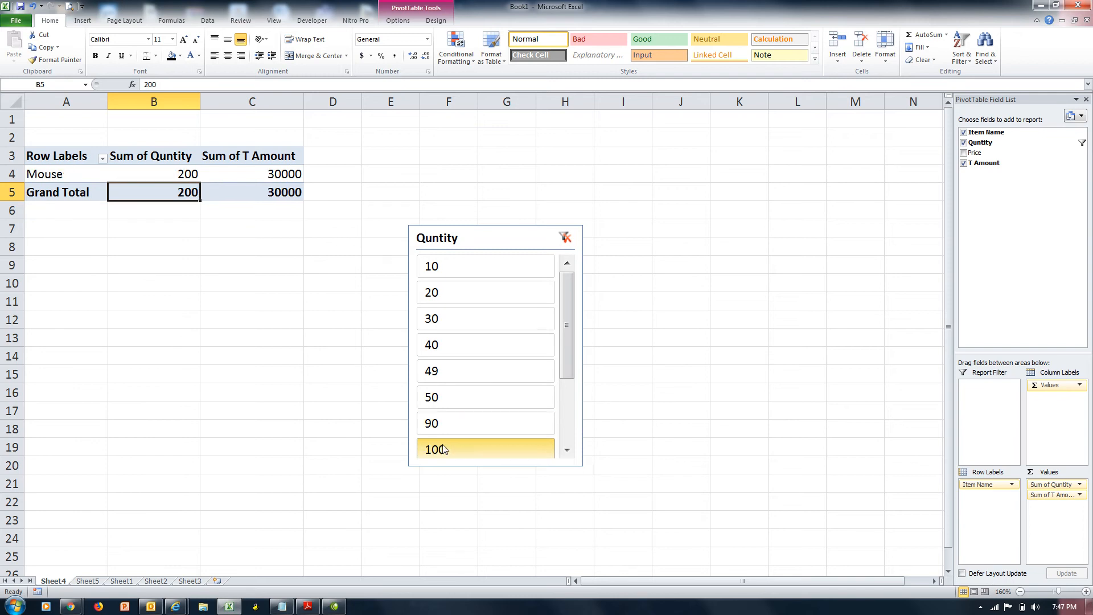
Step: Clear the Quntity filter and delete the Quntity slicer
{"action": "left_click", "coordinate": [565, 237]}
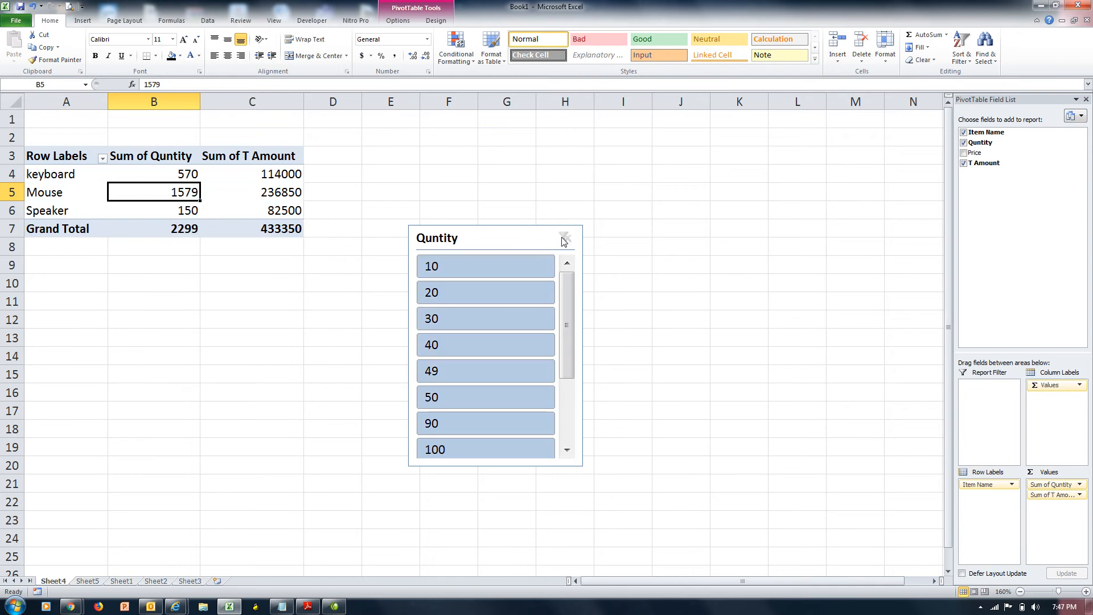
{"action": "left_click", "coordinate": [531, 233]}
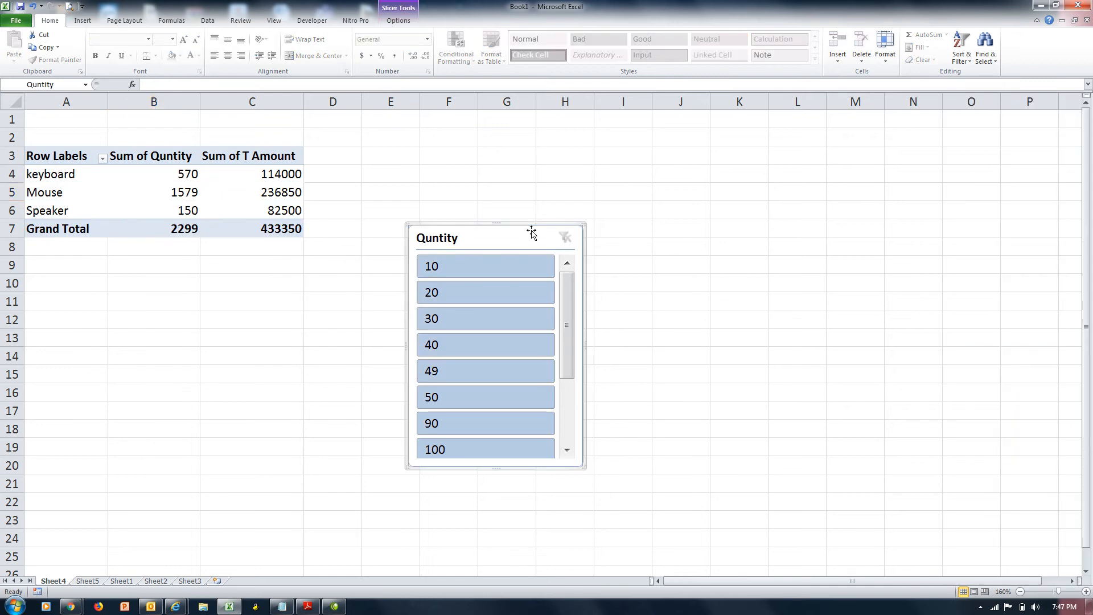
{"action": "key", "text": "Delete"}
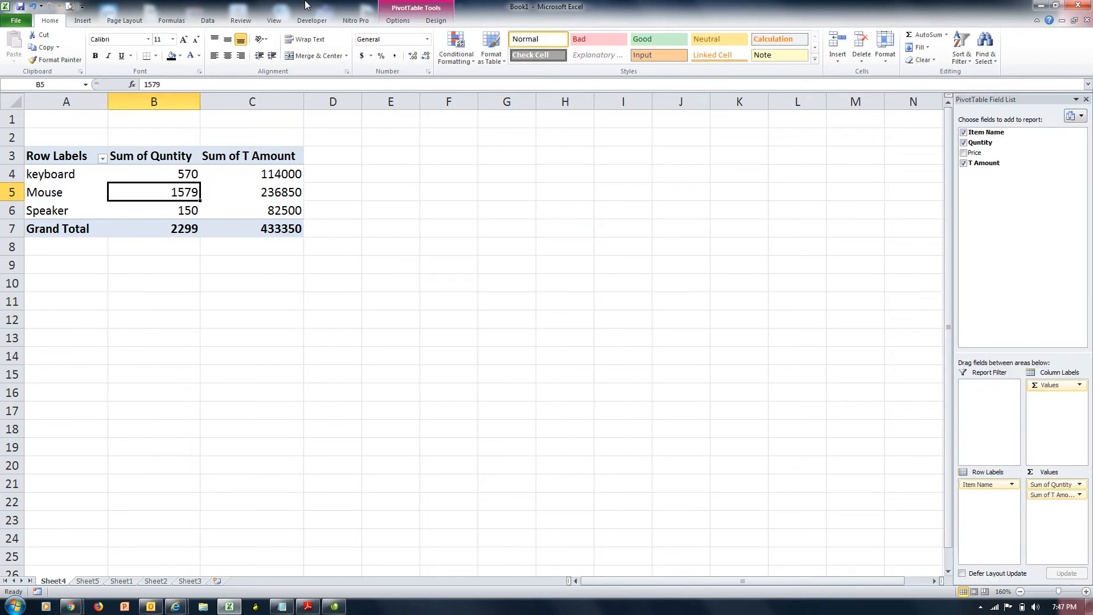
Step: Insert a slicer for the T Amount field of the PivotTable
{"action": "left_click", "coordinate": [82, 21]}
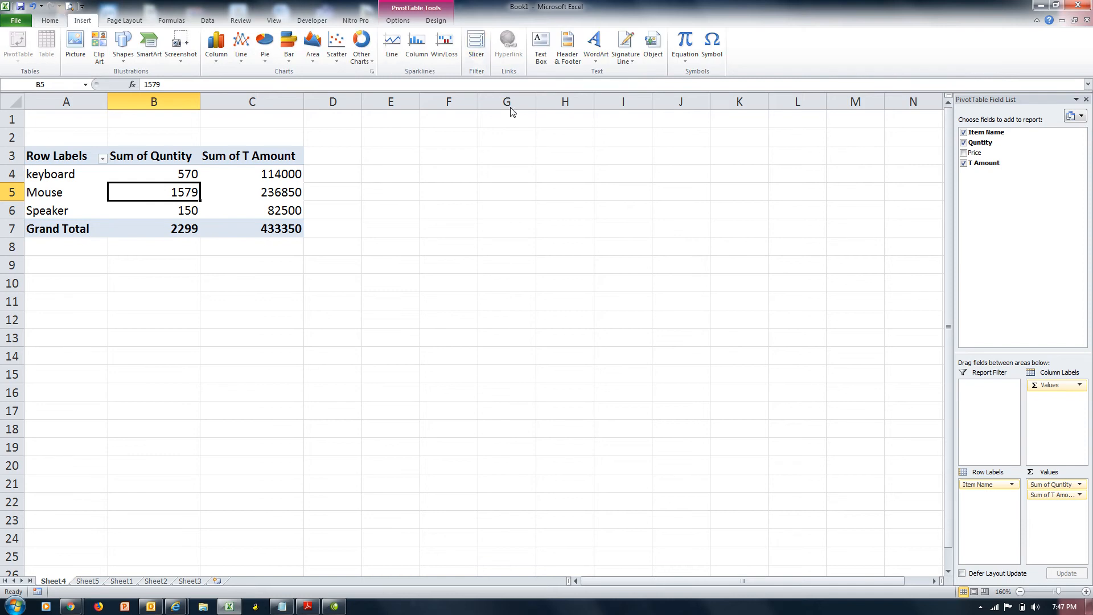
{"action": "left_click", "coordinate": [476, 48]}
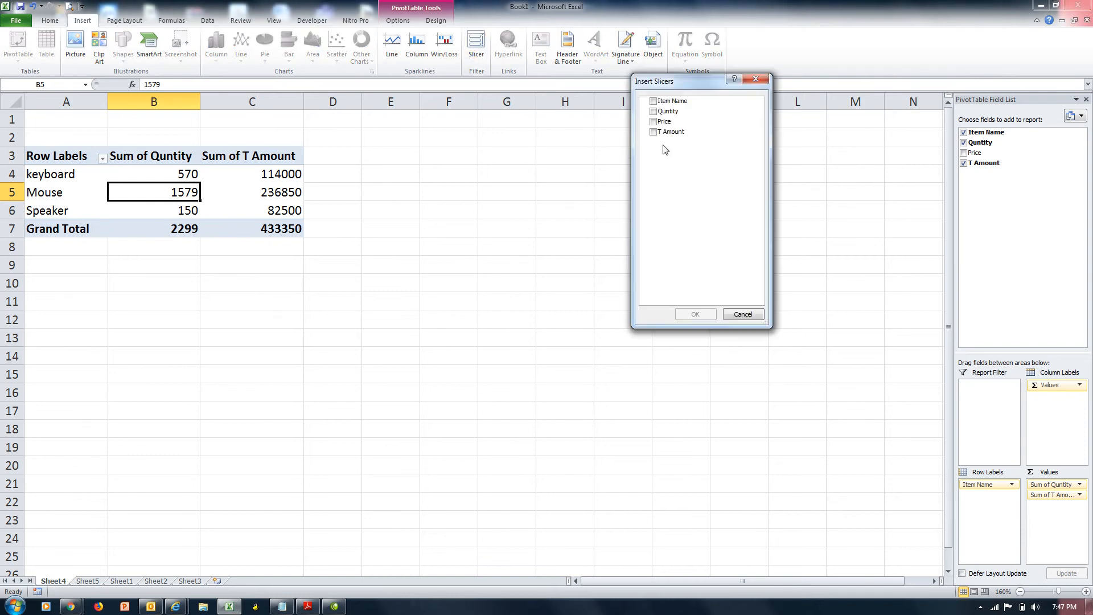
{"action": "left_click", "coordinate": [669, 132]}
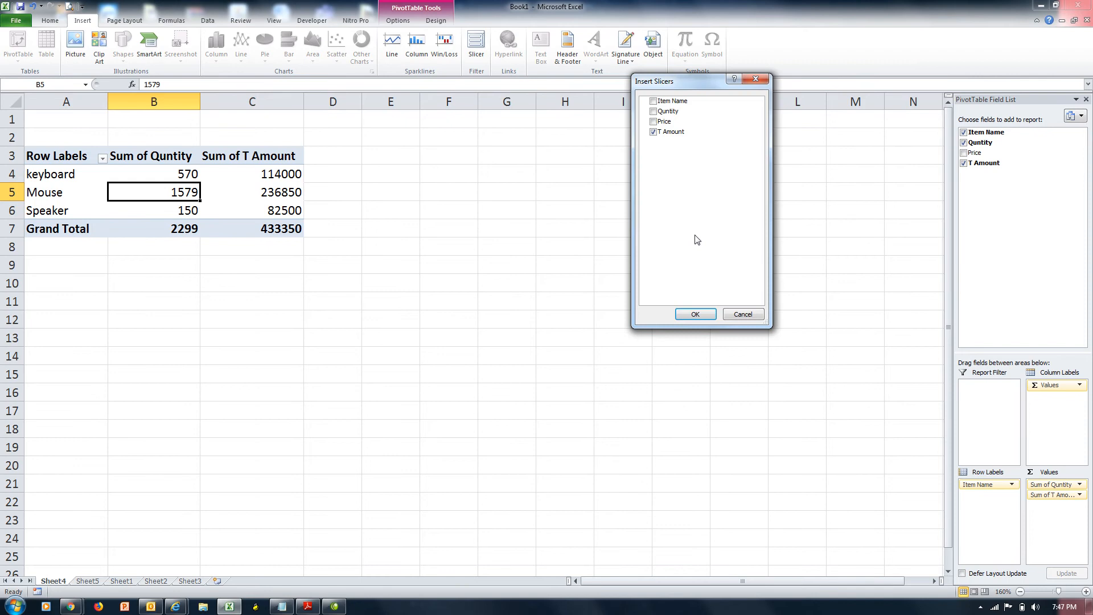
{"action": "left_click", "coordinate": [696, 315]}
Step: Filter the PivotTable with the T Amount slicer by 2000, 4000 and 4500 in turn
{"action": "left_click", "coordinate": [499, 270]}
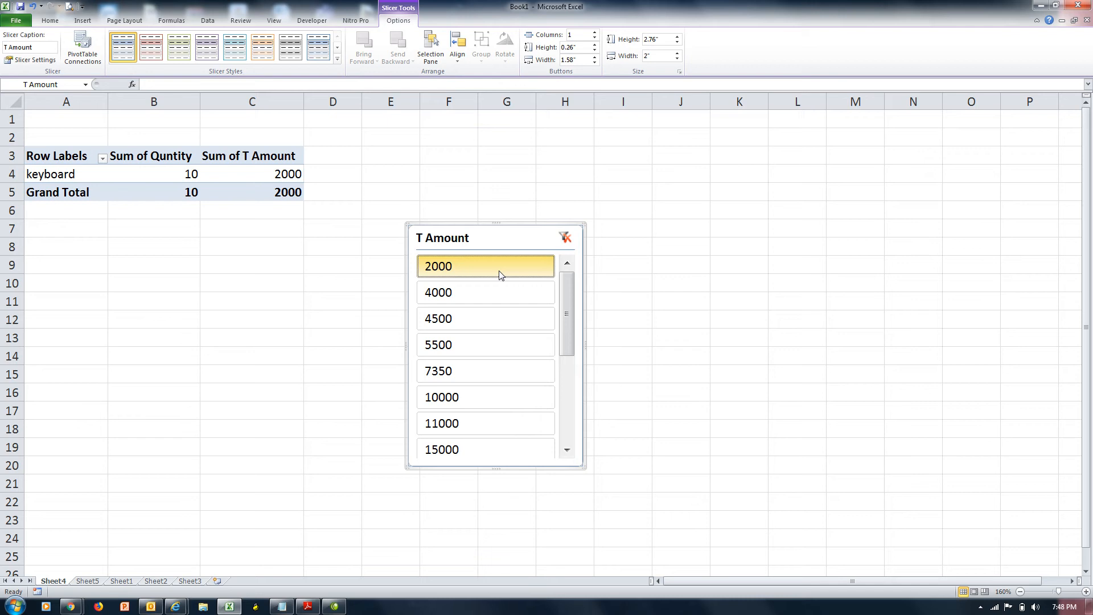
{"action": "left_click", "coordinate": [470, 300]}
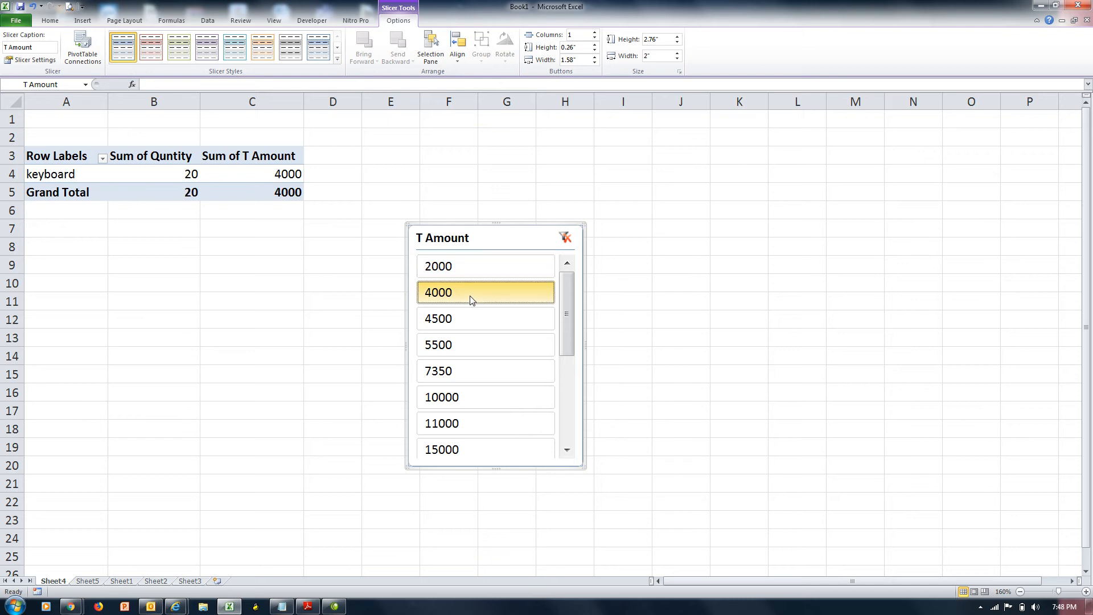
{"action": "left_click", "coordinate": [466, 313]}
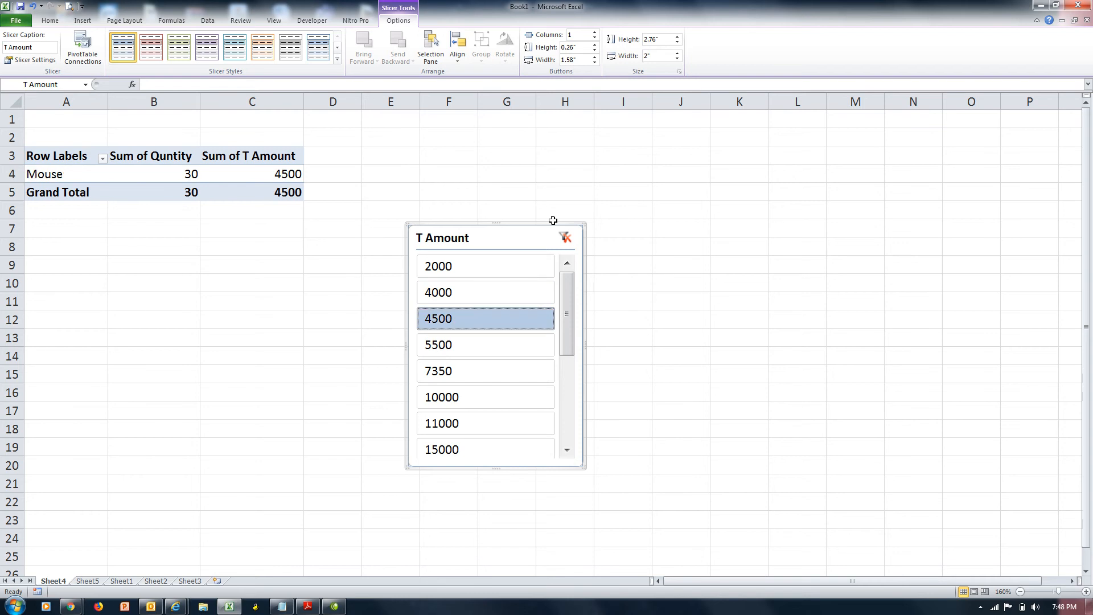
Step: Clear the T Amount filter and delete the T Amount slicer
{"action": "left_click", "coordinate": [565, 237]}
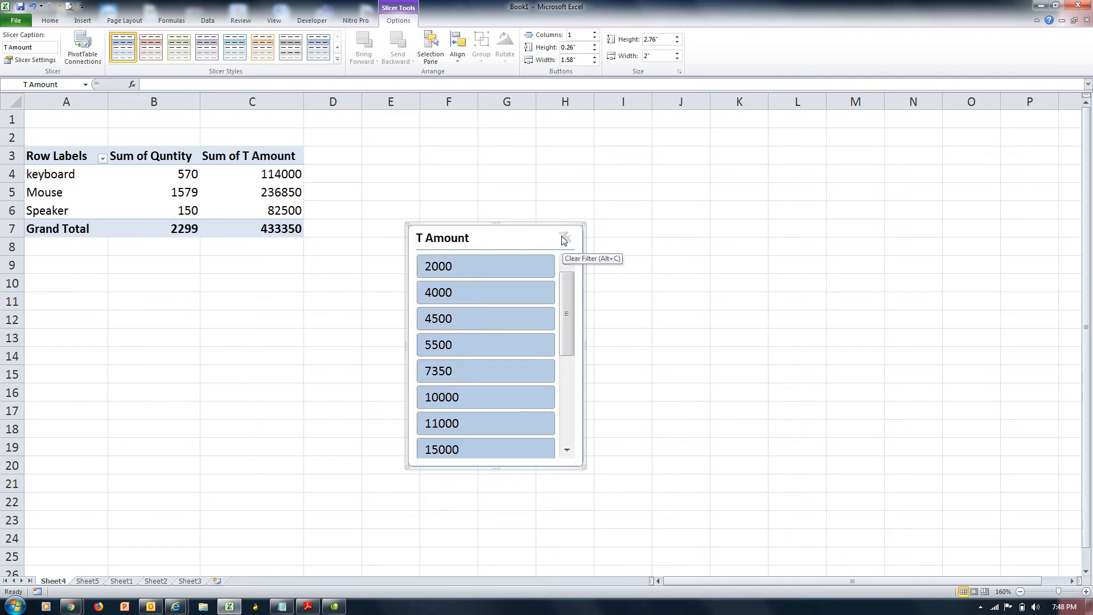
{"action": "key", "text": "Delete"}
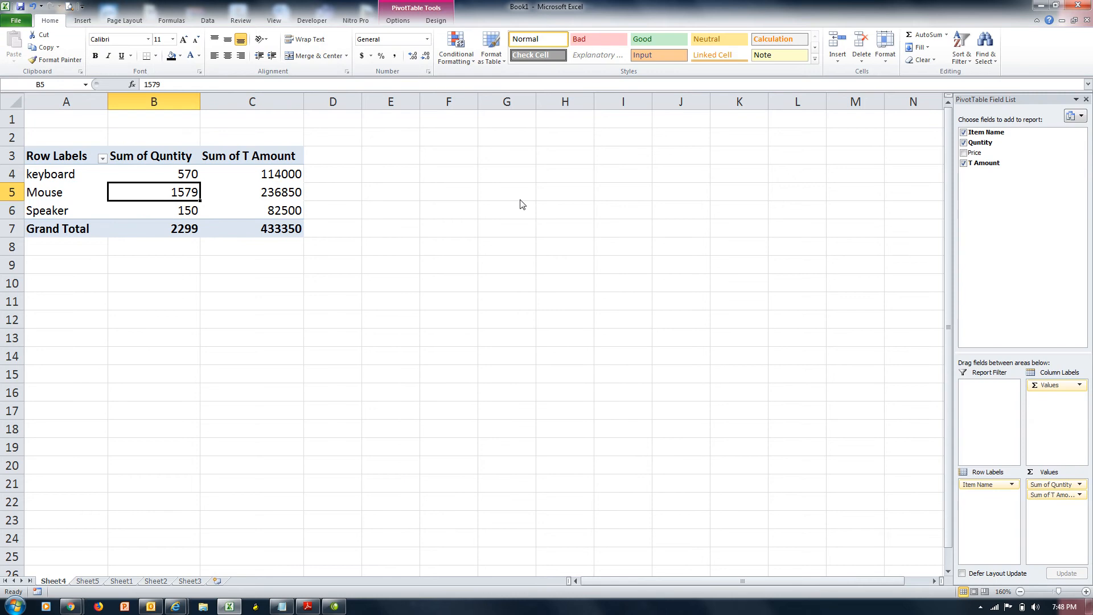
{"action": "left_click", "coordinate": [83, 21]}
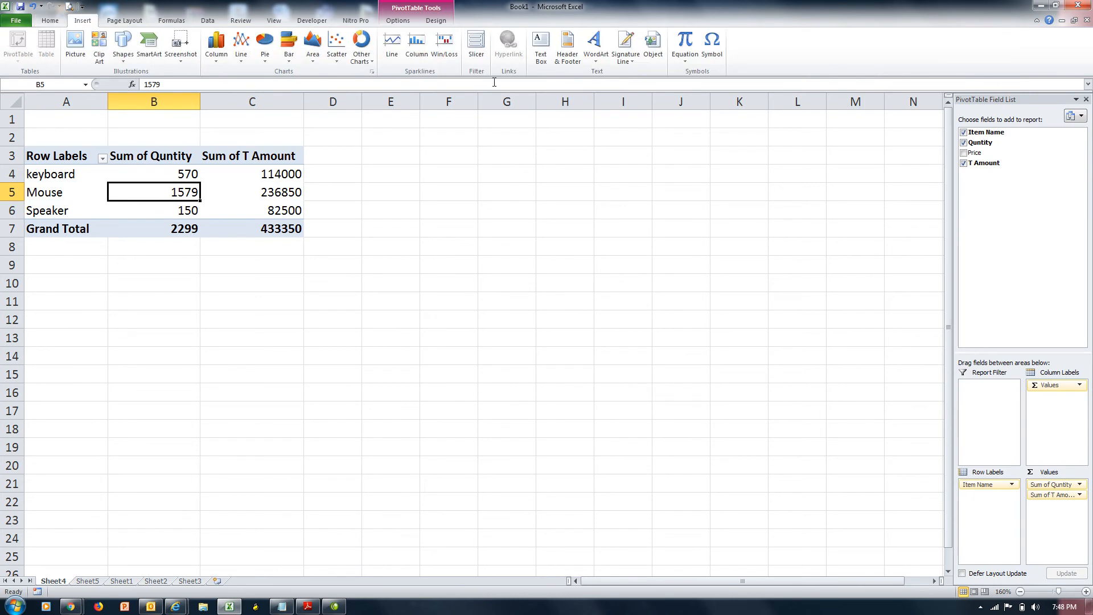
{"action": "left_click", "coordinate": [475, 48]}
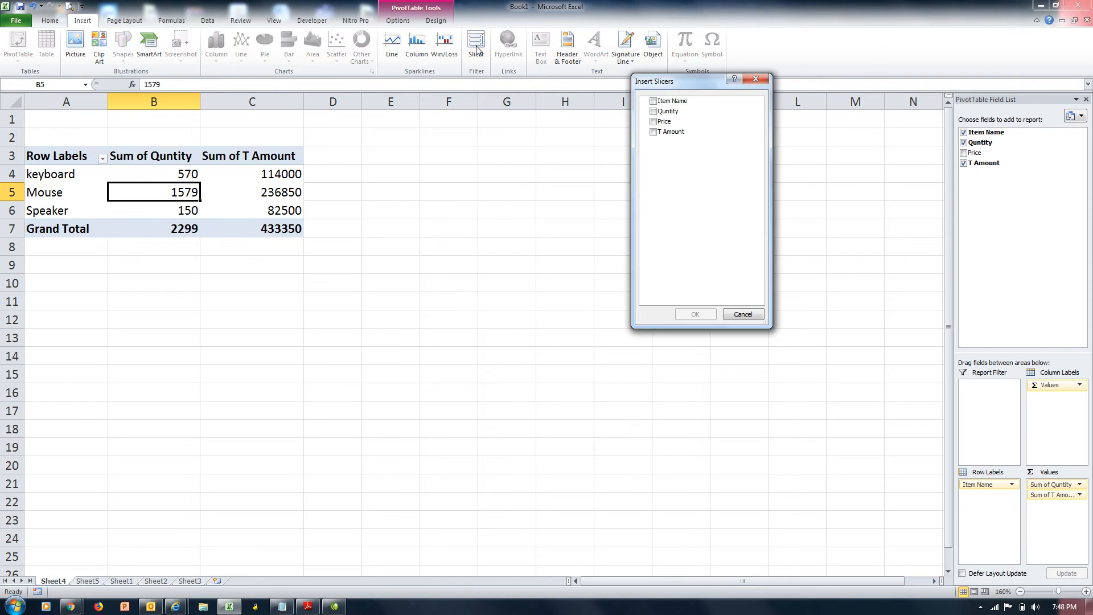
{"action": "left_click", "coordinate": [743, 315]}
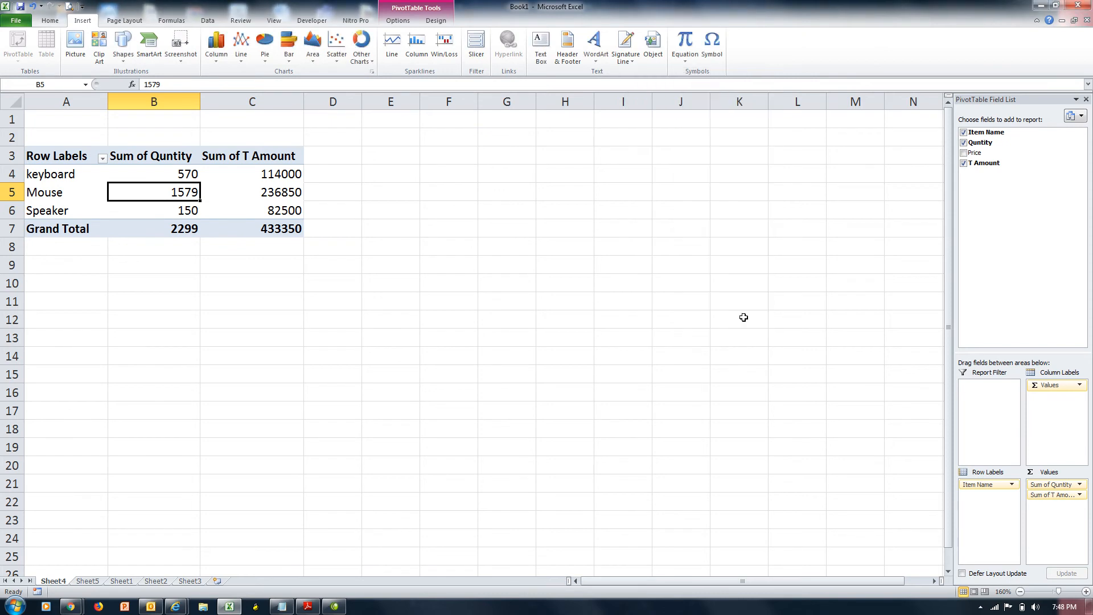
{"action": "left_click", "coordinate": [597, 282]}
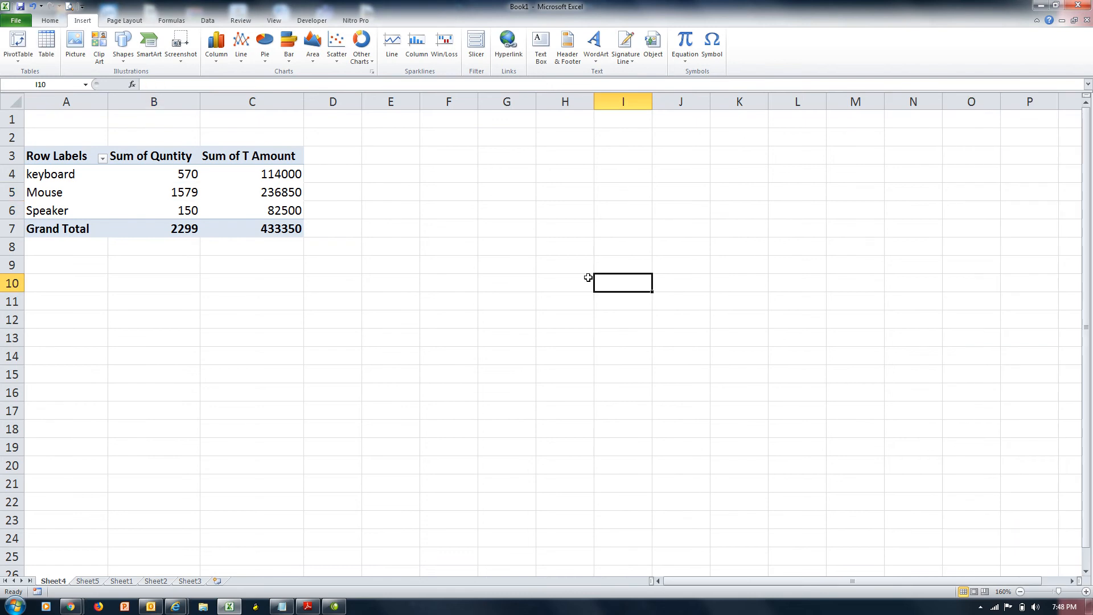
Step: Review the PivotTable on Sheet4, the dated item table on Sheet1 and the PivotTable on Sheet5
{"action": "left_click", "coordinate": [250, 211]}
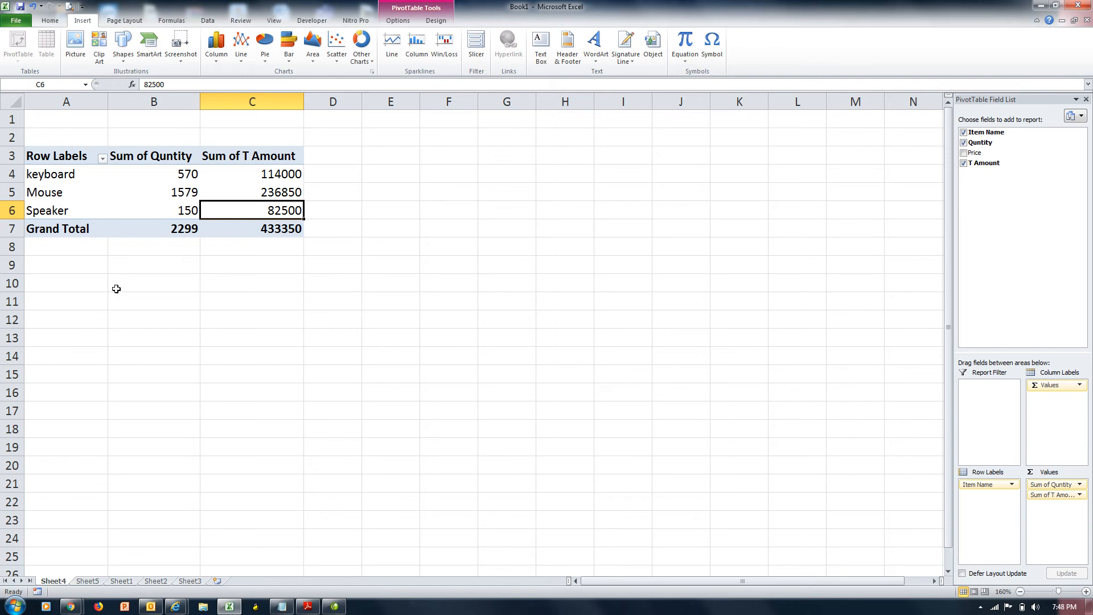
{"action": "left_click", "coordinate": [122, 581]}
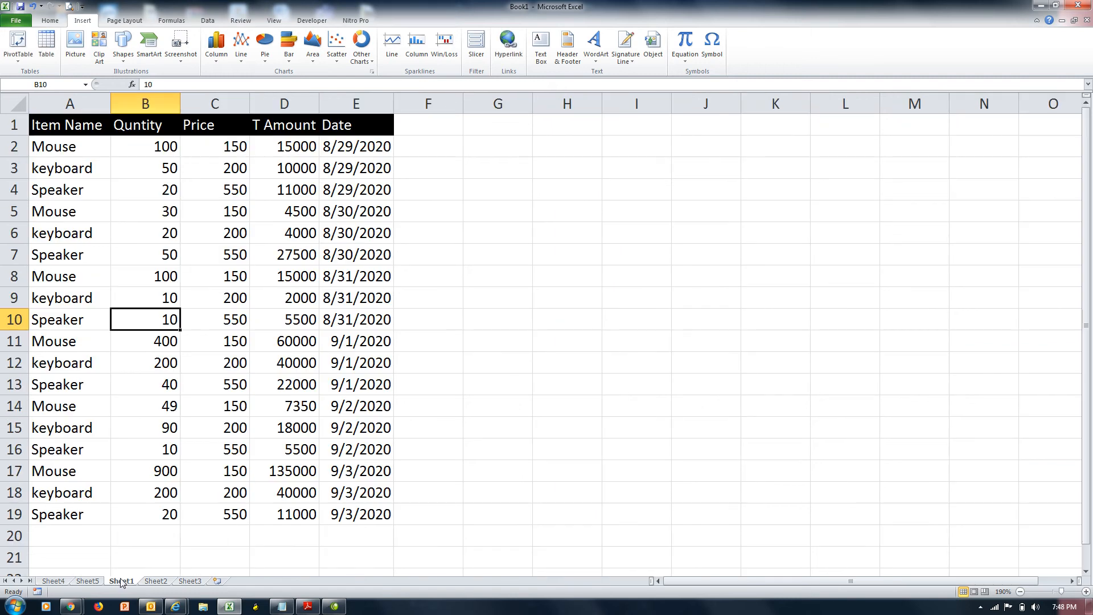
{"action": "left_click", "coordinate": [88, 581]}
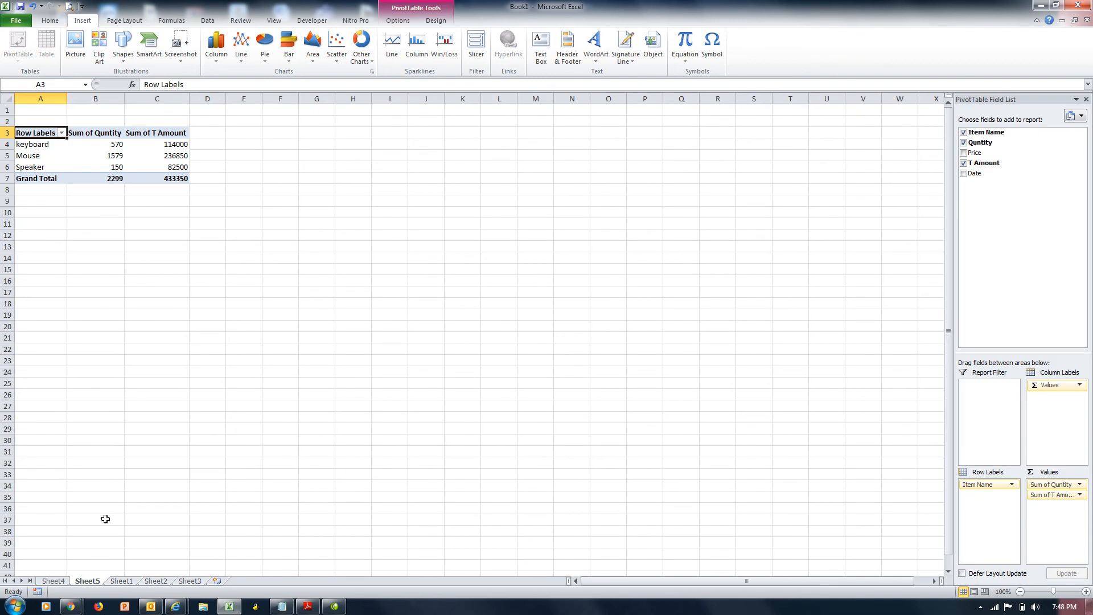
Step: Create a PivotTable on a new worksheet from the item table in Sheet1 range A1:E19, including the Date column
{"action": "left_click", "coordinate": [121, 581]}
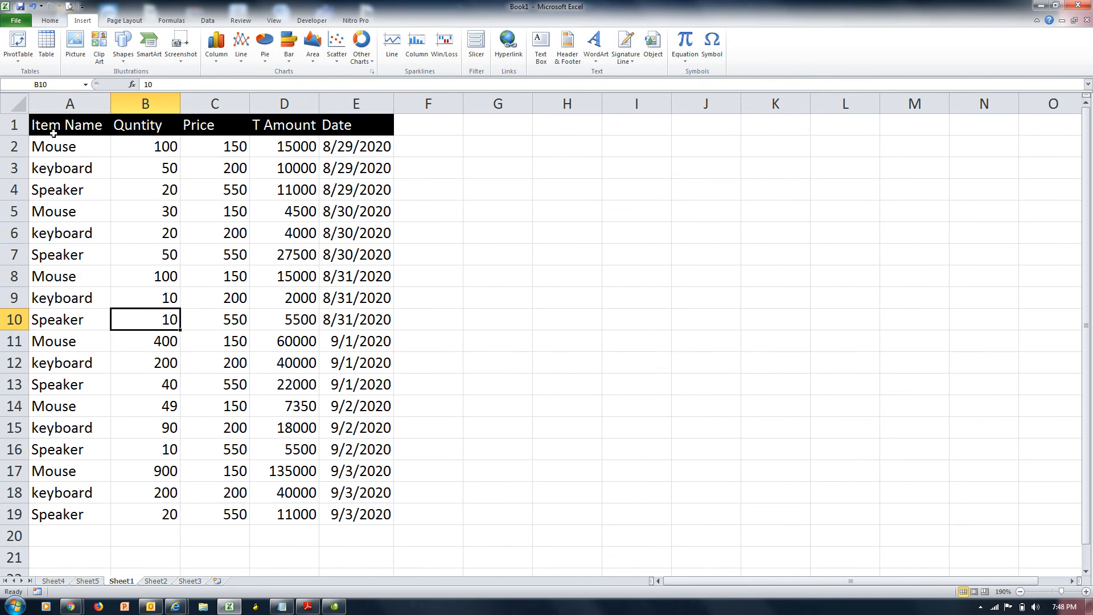
{"action": "left_click_drag", "start_coordinate": [53, 133], "coordinate": [366, 514]}
{"action": "left_click", "coordinate": [19, 61]}
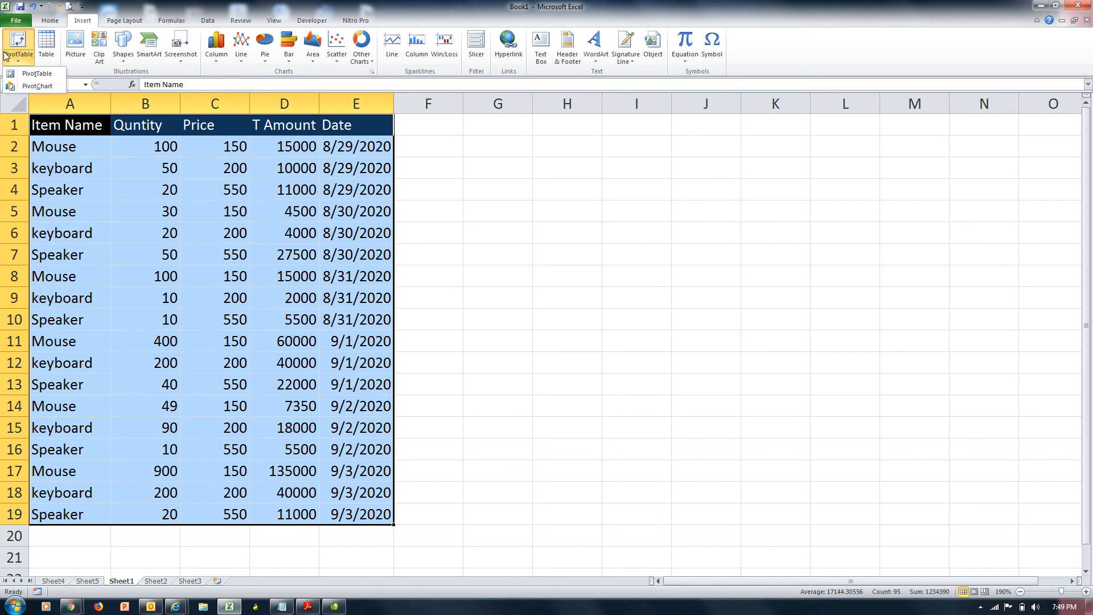
{"action": "left_click", "coordinate": [23, 74]}
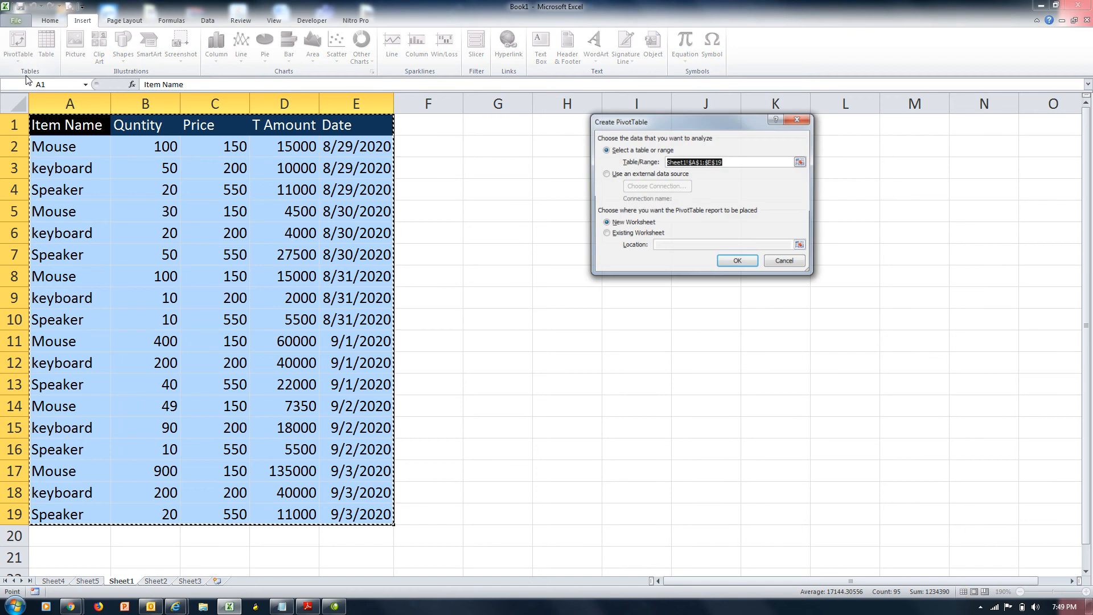
{"action": "left_click", "coordinate": [735, 263]}
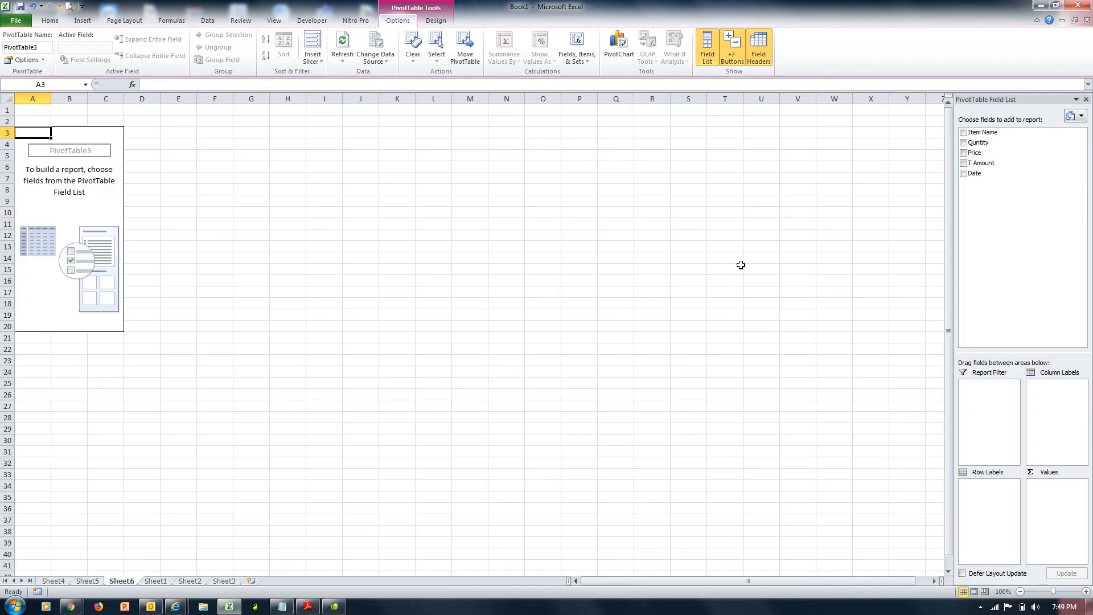
Step: Add the Item Name, Quntity, T Amount and Date fields to the new PivotTable
{"action": "left_click", "coordinate": [963, 132]}
{"action": "left_click", "coordinate": [964, 143]}
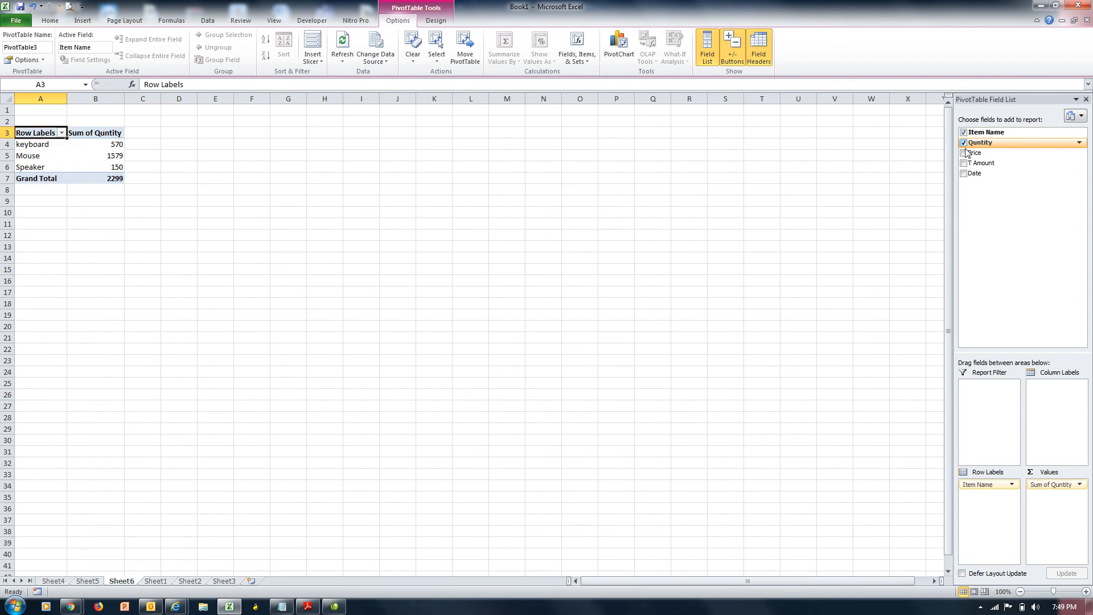
{"action": "left_click", "coordinate": [964, 164]}
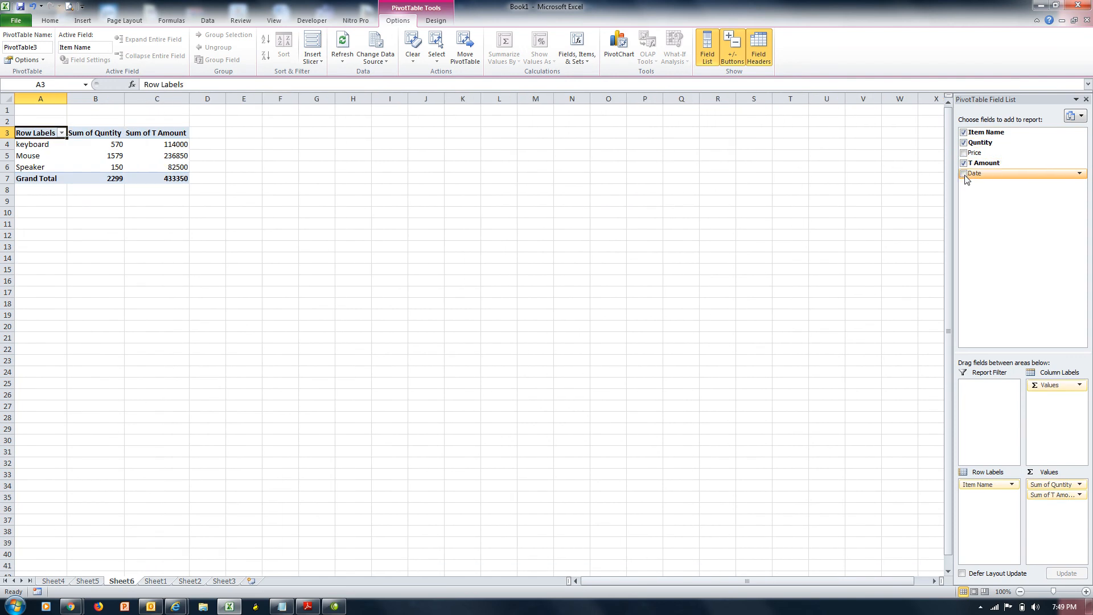
{"action": "left_click", "coordinate": [964, 173]}
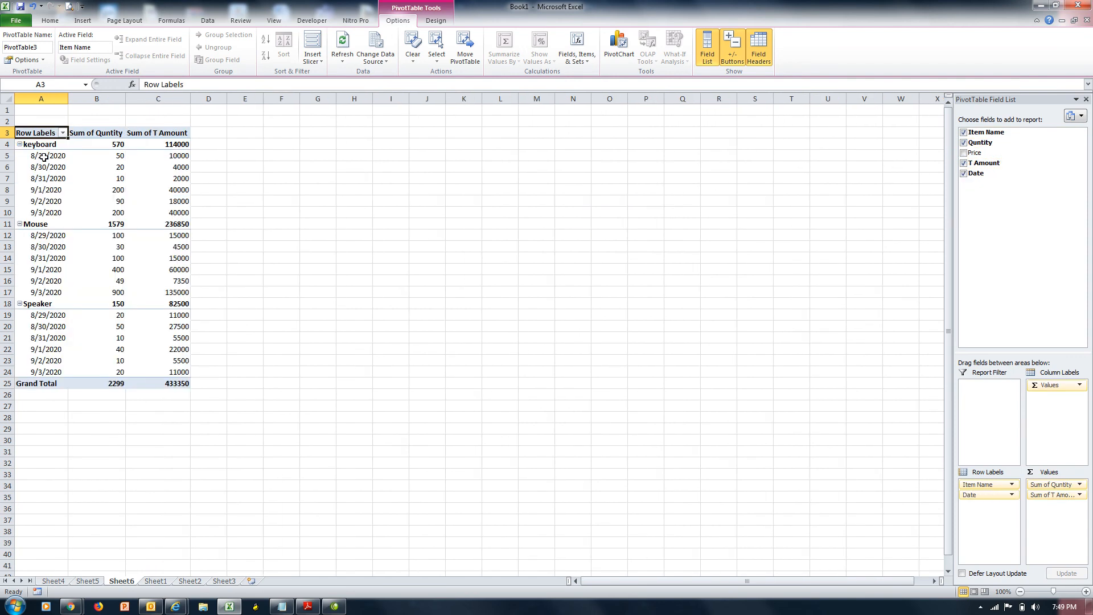
Step: Examine the 8/29/2020 quantities and amounts under keyboard, Mouse and Speaker in the PivotTable
{"action": "left_click_drag", "start_coordinate": [44, 157], "coordinate": [152, 156]}
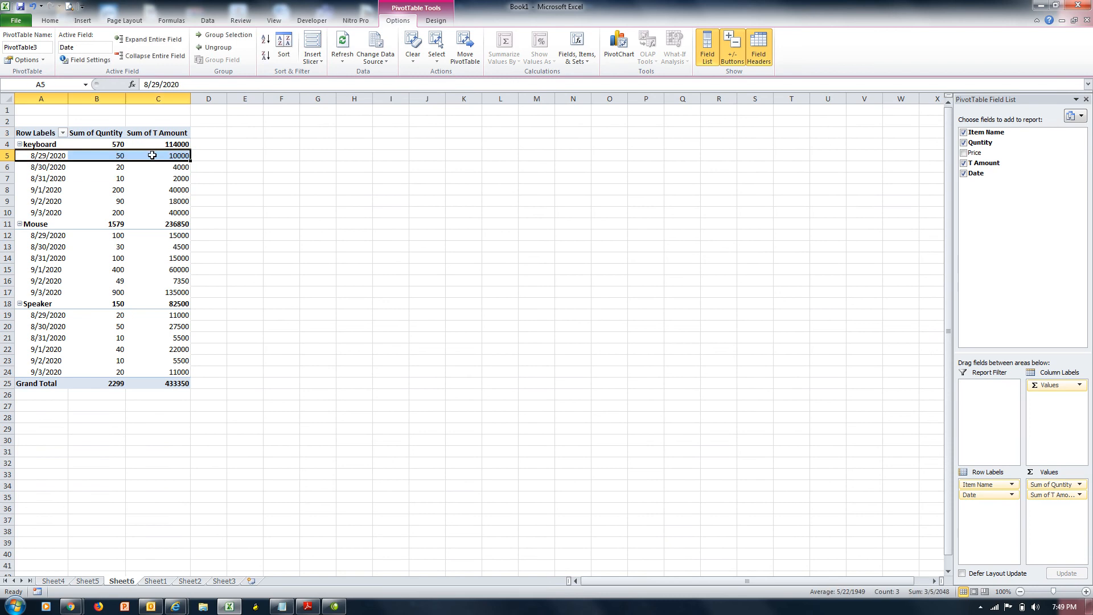
{"action": "left_click_drag", "start_coordinate": [34, 238], "coordinate": [157, 235]}
{"action": "left_click", "coordinate": [25, 319]}
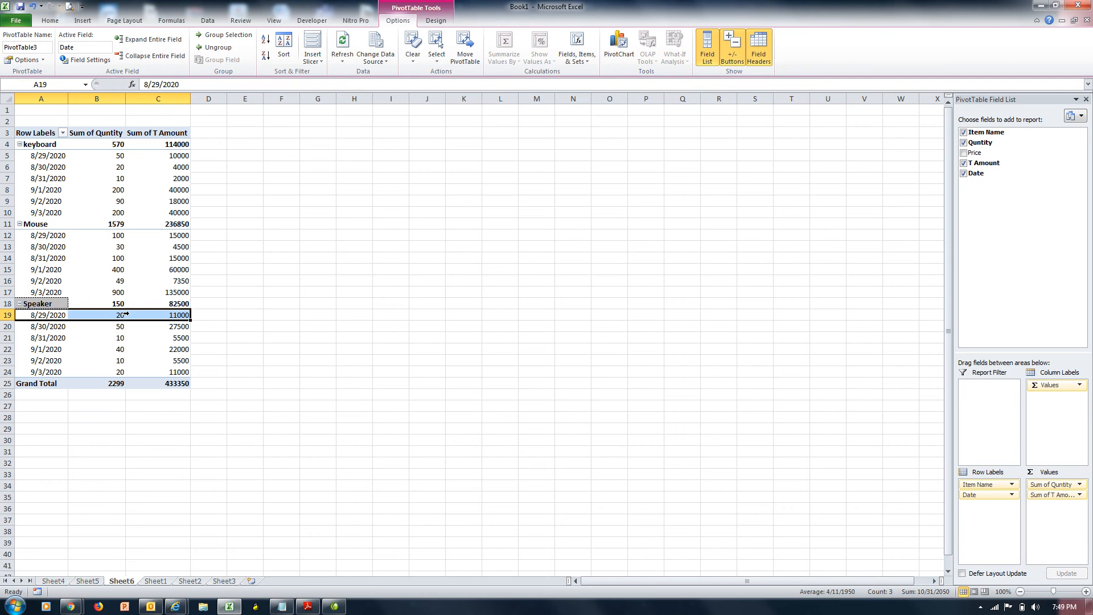
{"action": "left_click", "coordinate": [140, 313]}
{"action": "mouse_move", "coordinate": [141, 313]}
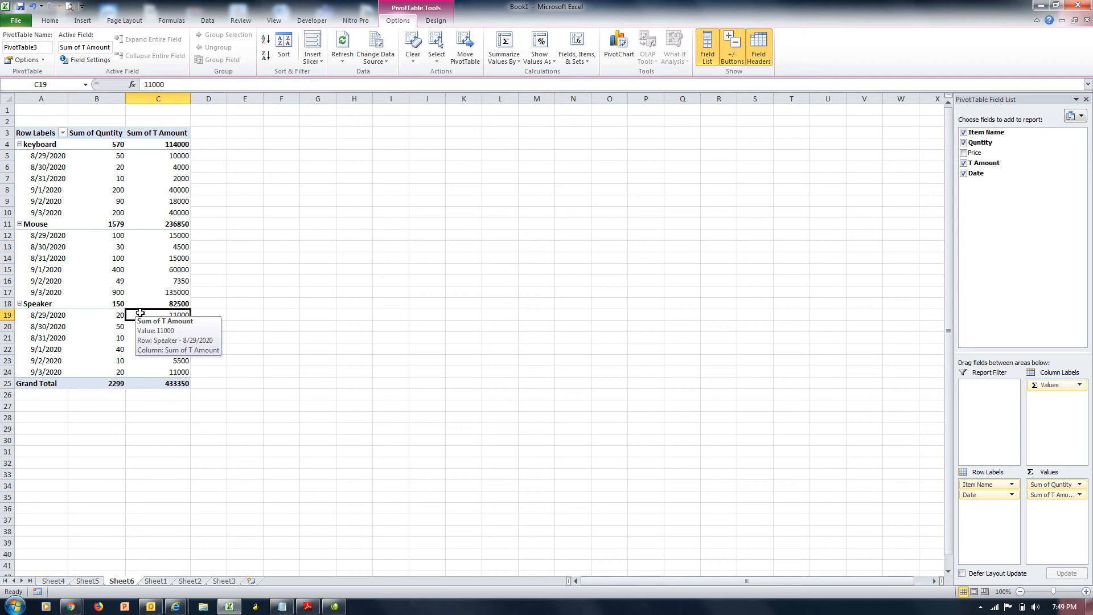
Step: Compare the dated quantity and amount rows under keyboard, Mouse and Speaker, including each item's 8/29/2020 row
{"action": "left_click", "coordinate": [55, 157]}
{"action": "left_click_drag", "start_coordinate": [55, 158], "coordinate": [150, 210]}
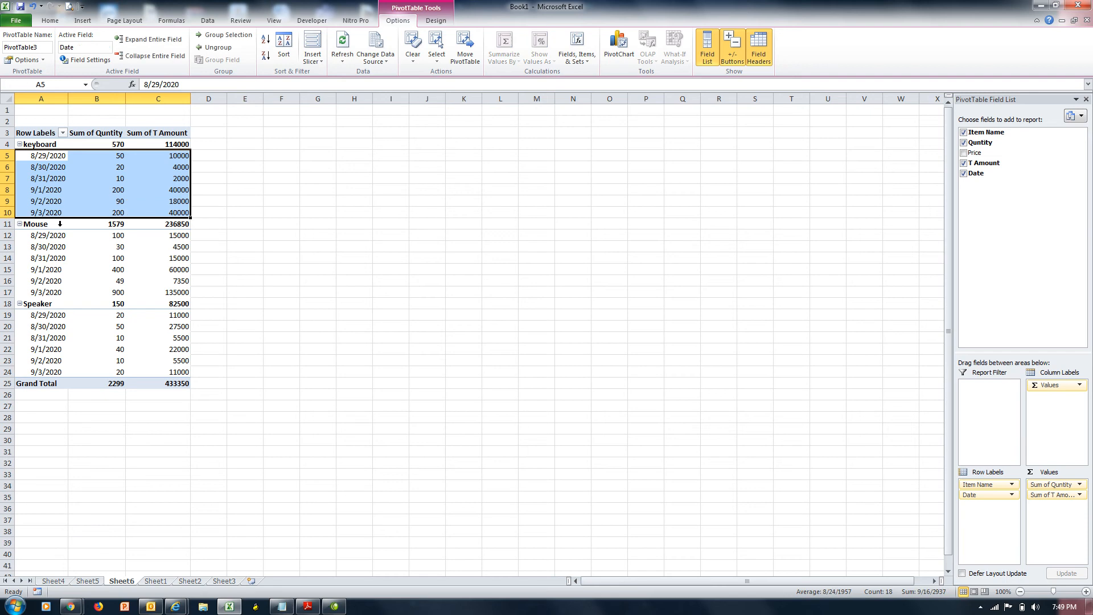
{"action": "left_click_drag", "start_coordinate": [57, 234], "coordinate": [155, 288]}
{"action": "left_click_drag", "start_coordinate": [64, 318], "coordinate": [184, 367]}
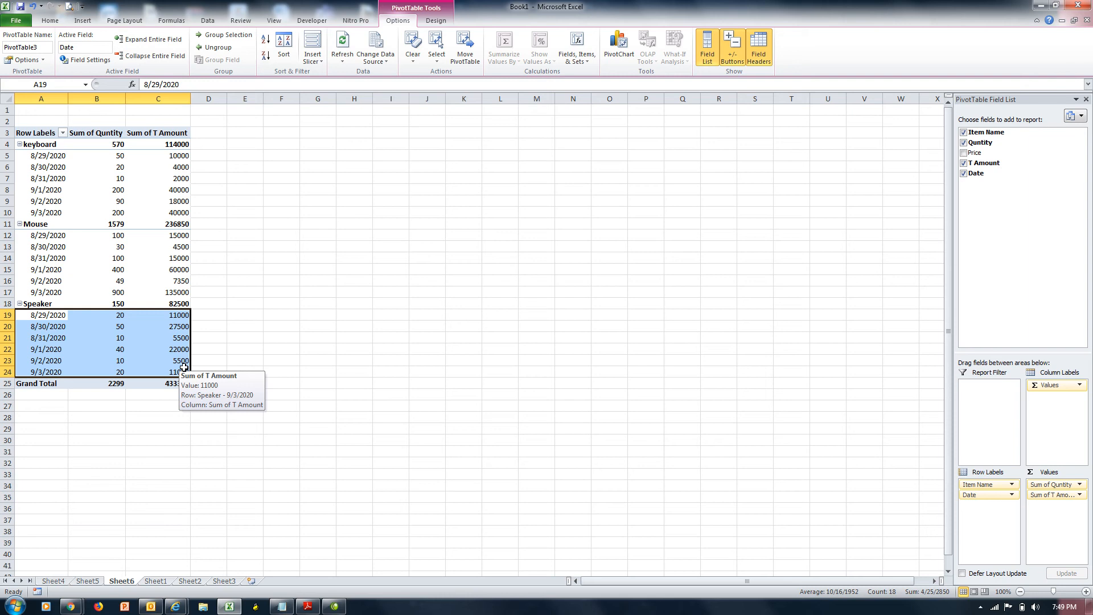
{"action": "left_click", "coordinate": [5, 156]}
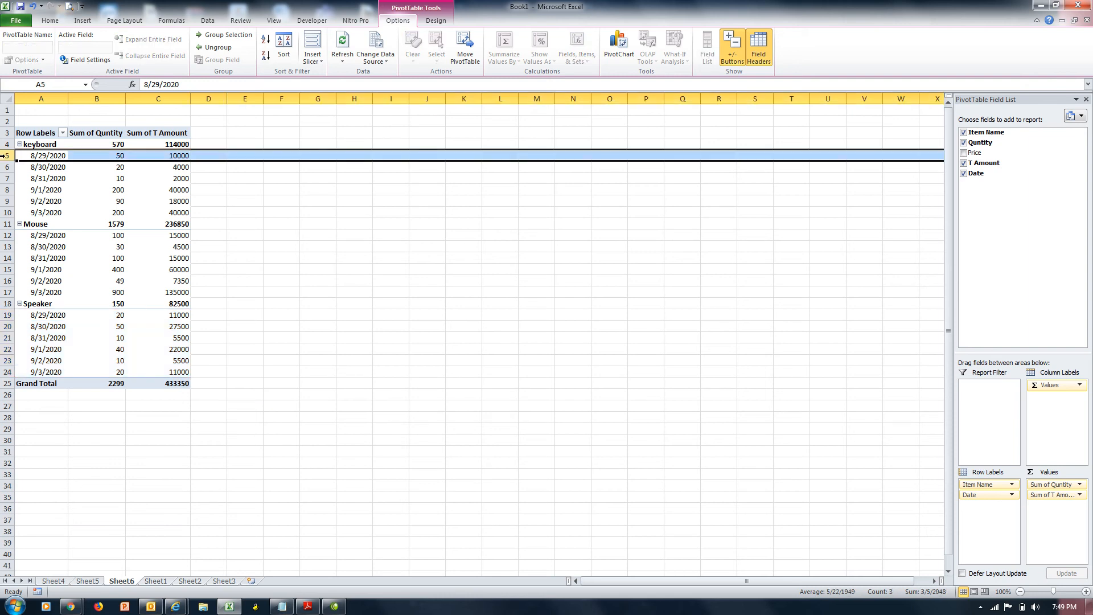
{"action": "left_click", "coordinate": [6, 236]}
{"action": "left_click", "coordinate": [7, 315]}
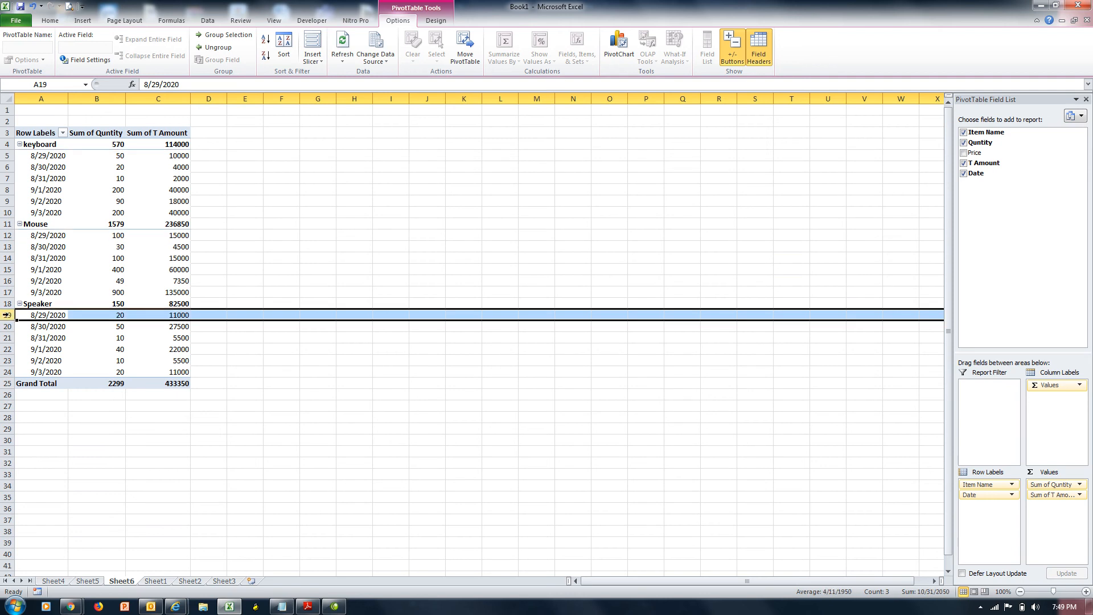
{"action": "left_click", "coordinate": [295, 234]}
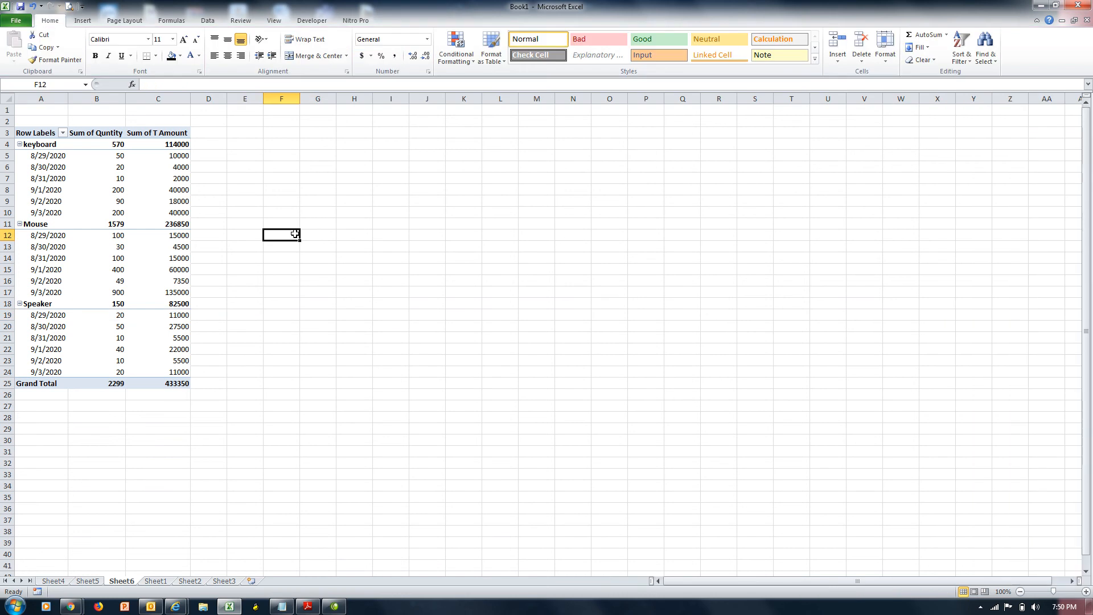
Step: Undo the last field additions in the Sheet6 PivotTable and the changes made before them
{"action": "key", "text": "ctrl+z"}
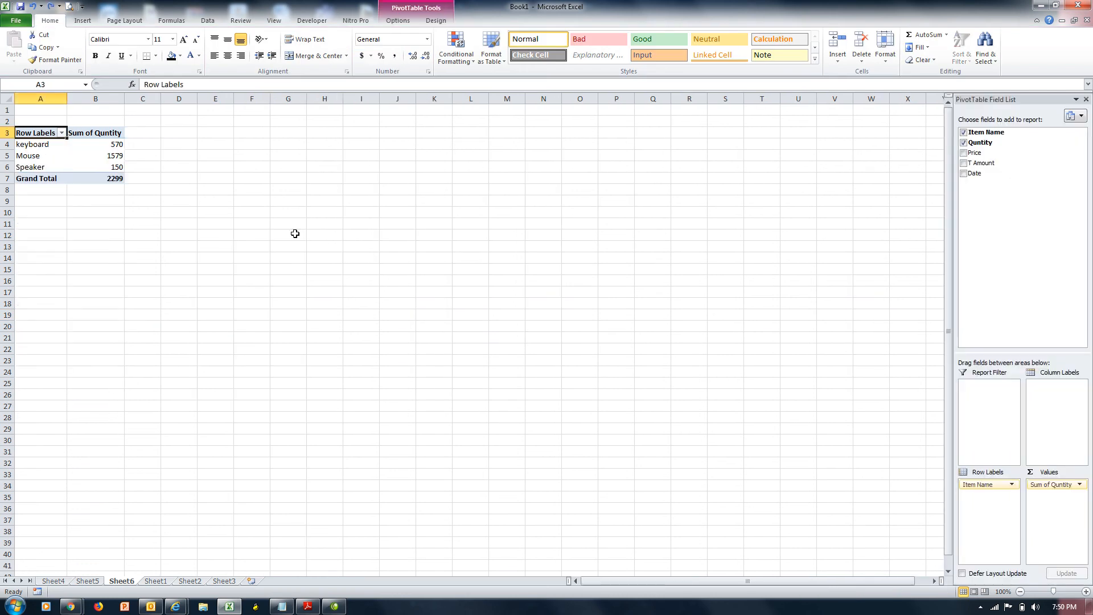
{"action": "key", "text": "ctrl+z"}
{"action": "key", "text": "ctrl+z"}
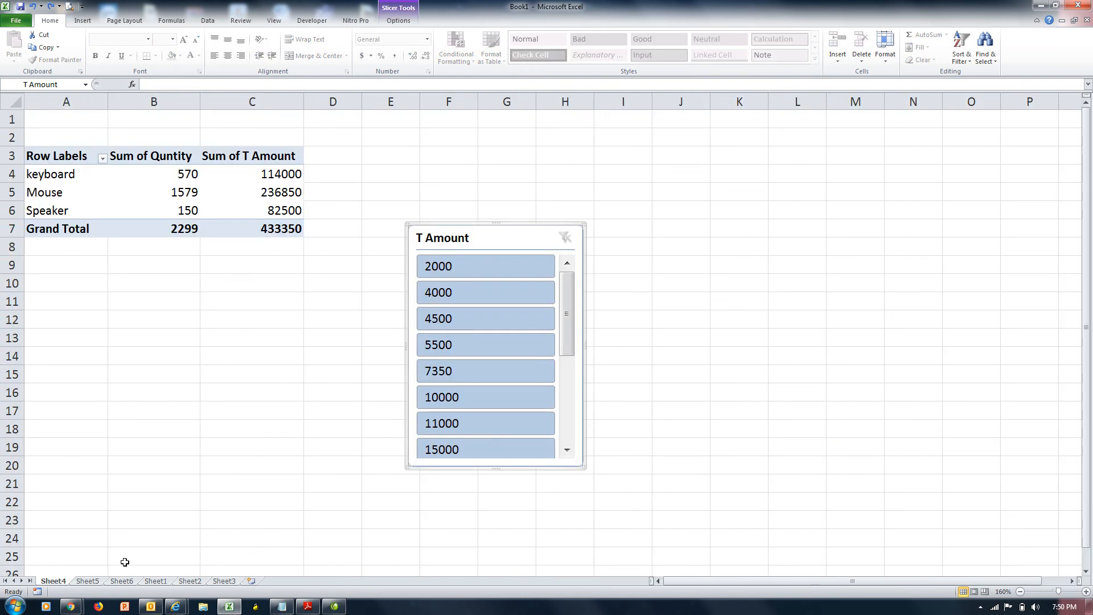
Step: Create a PivotChart on a new worksheet from the item table in Sheet1 range A1:E19
{"action": "left_click", "coordinate": [156, 581]}
{"action": "left_click", "coordinate": [83, 21]}
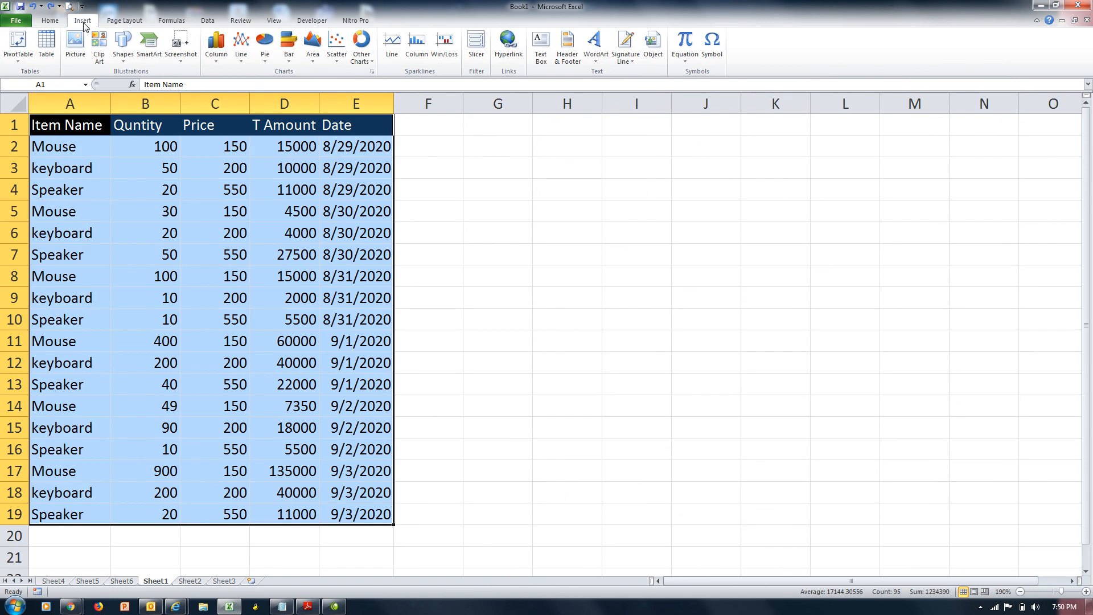
{"action": "left_click", "coordinate": [18, 60]}
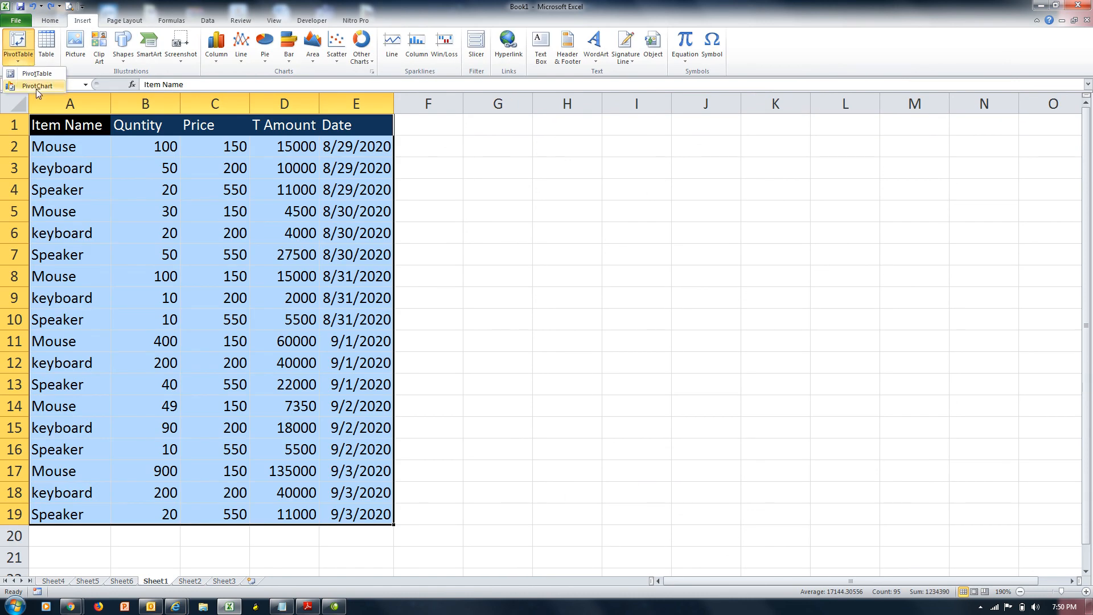
{"action": "left_click", "coordinate": [35, 86]}
{"action": "left_click", "coordinate": [736, 260]}
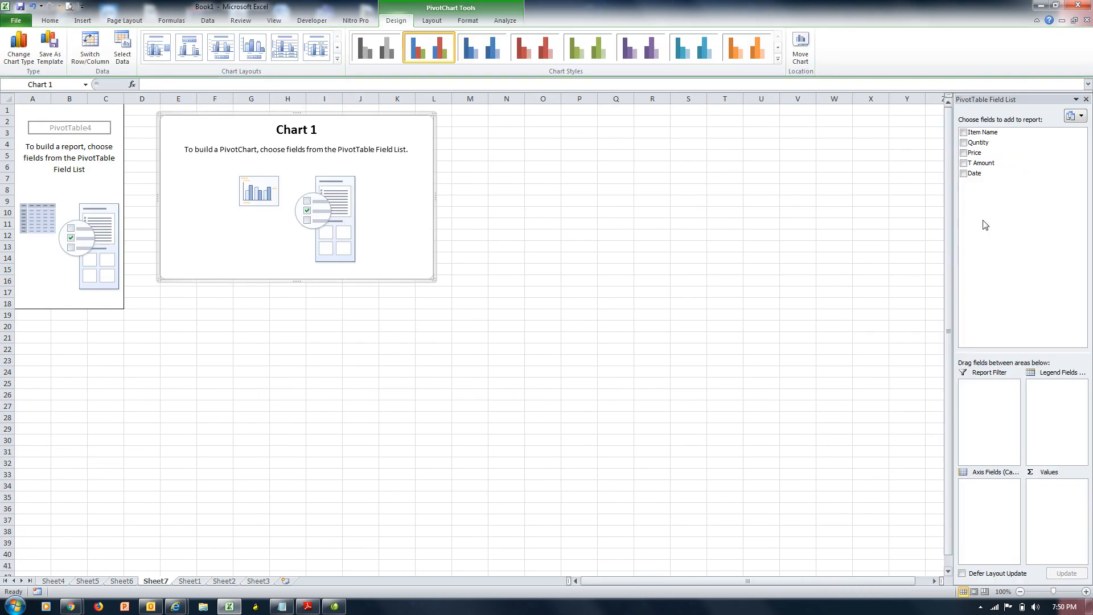
Step: Add the Item Name, Quntity and T Amount fields to the new PivotChart
{"action": "left_click", "coordinate": [964, 134]}
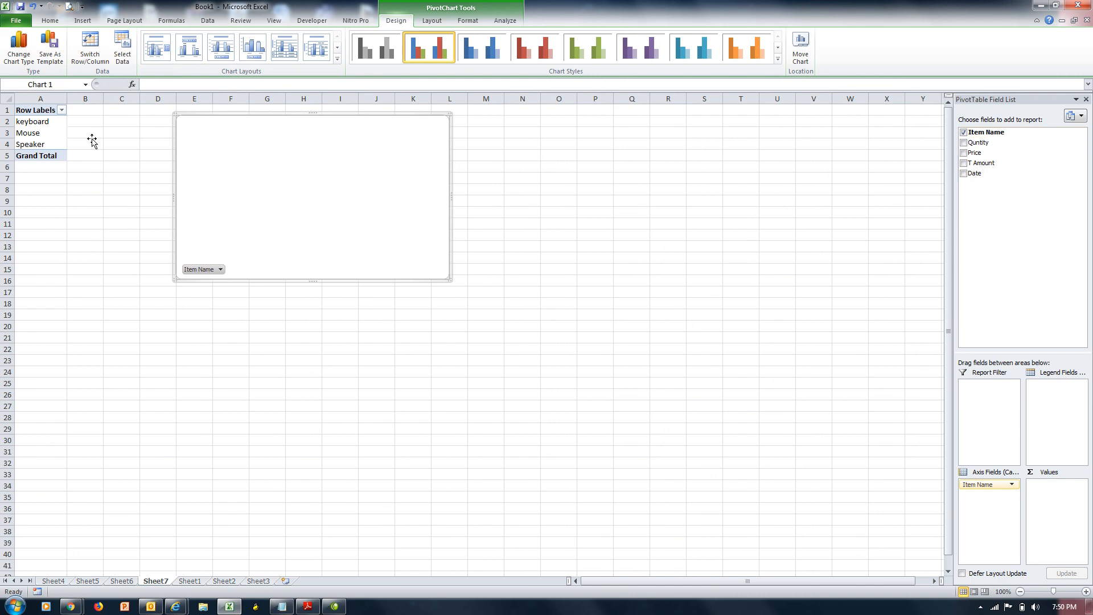
{"action": "left_click", "coordinate": [964, 142]}
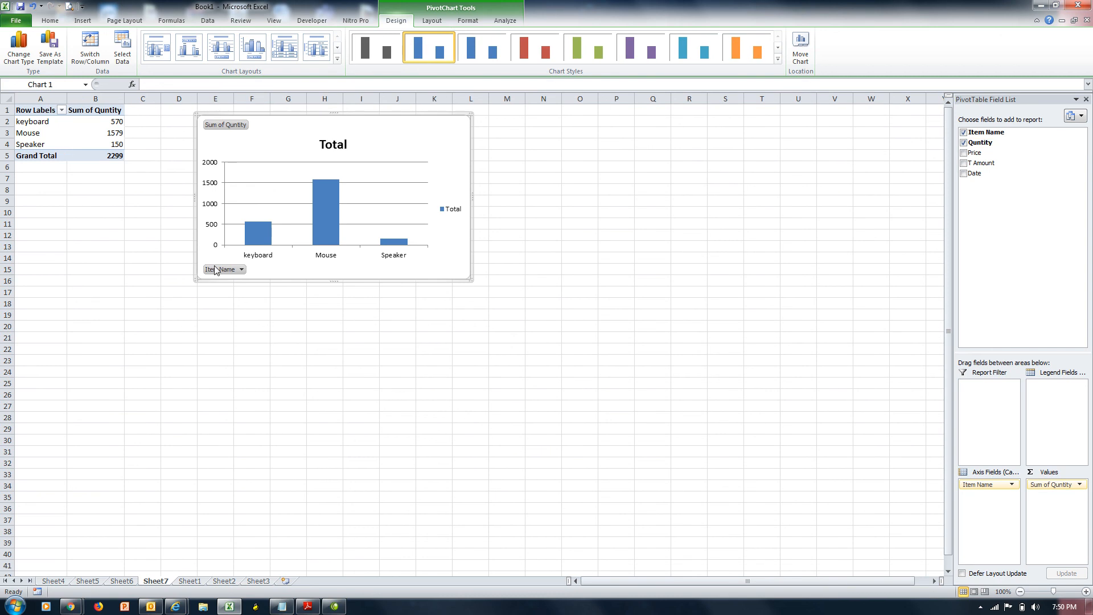
{"action": "mouse_move", "coordinate": [251, 246]}
{"action": "left_click", "coordinate": [963, 164]}
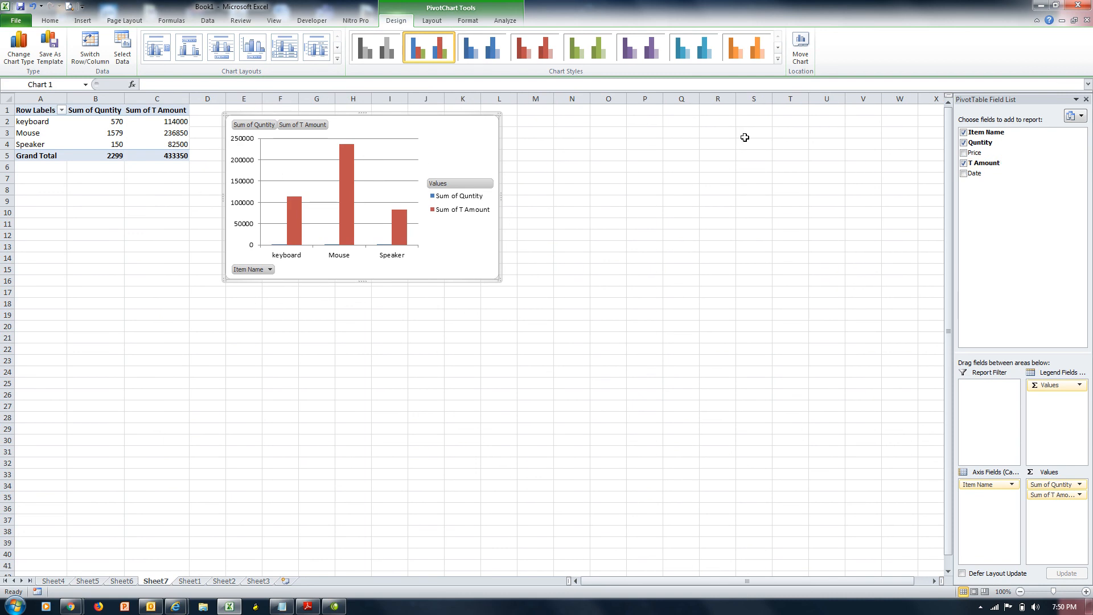
Step: Try the PivotChart with the Date field added and with T Amount removed, reverting each field change
{"action": "left_click", "coordinate": [964, 174]}
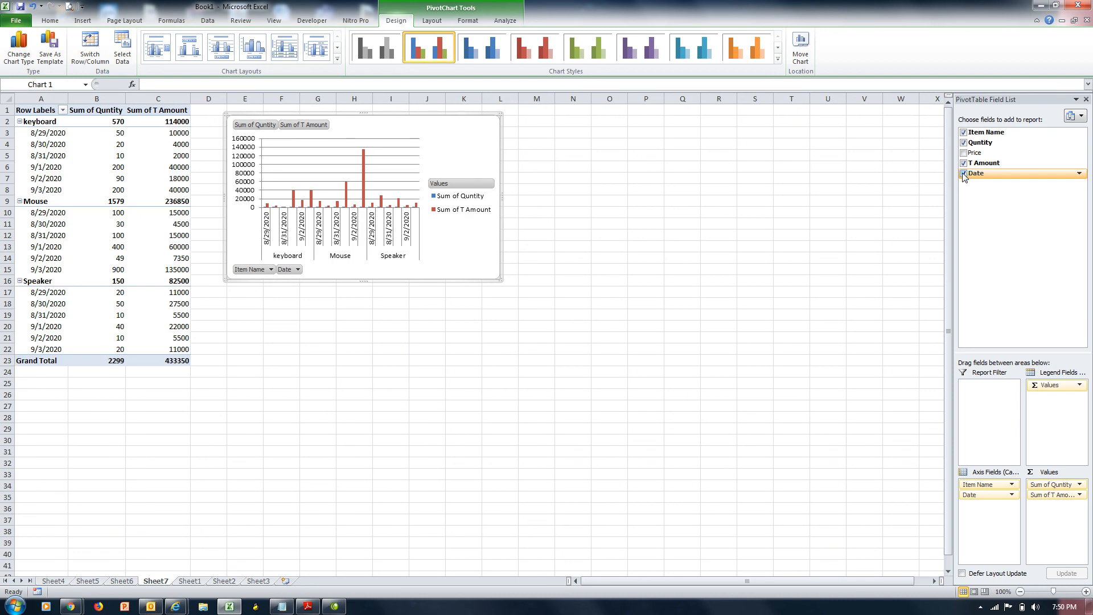
{"action": "left_click", "coordinate": [964, 174]}
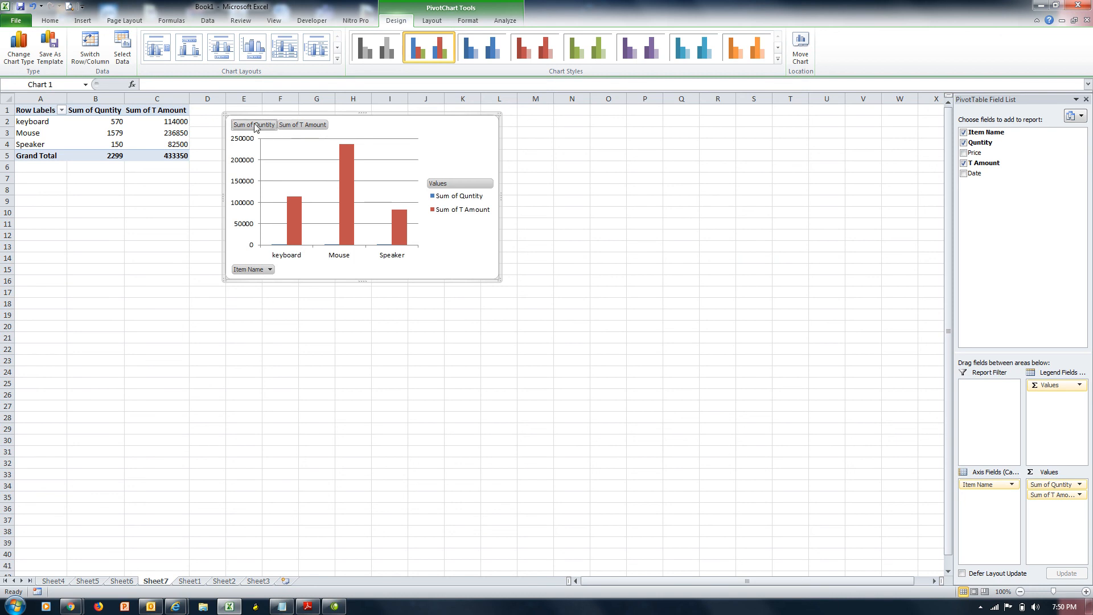
{"action": "left_click", "coordinate": [108, 124]}
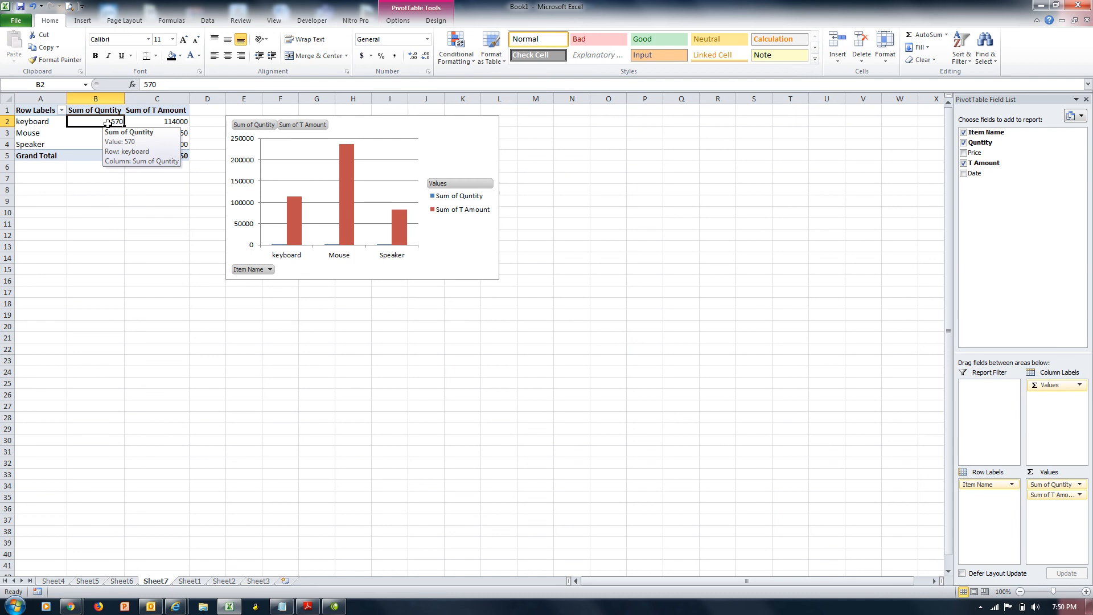
{"action": "left_click", "coordinate": [456, 202]}
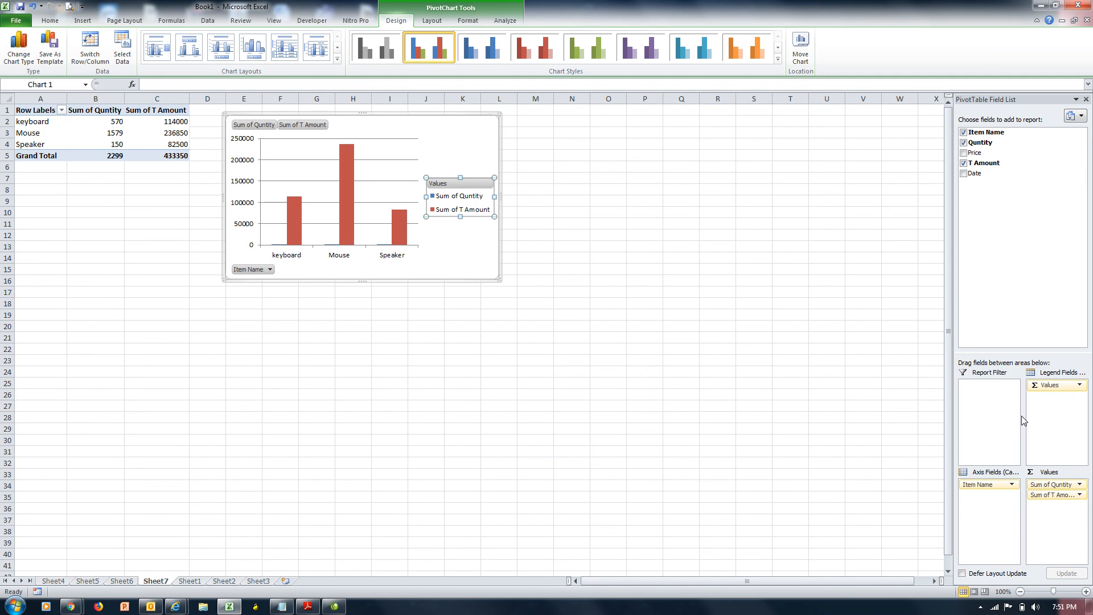
{"action": "left_click", "coordinate": [964, 163]}
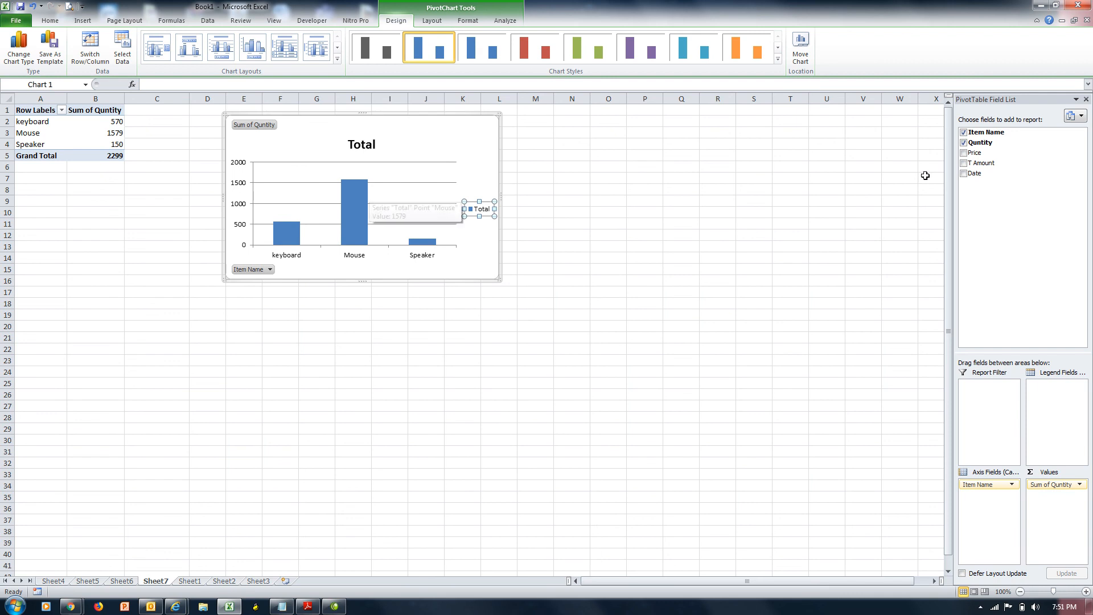
{"action": "left_click", "coordinate": [963, 163]}
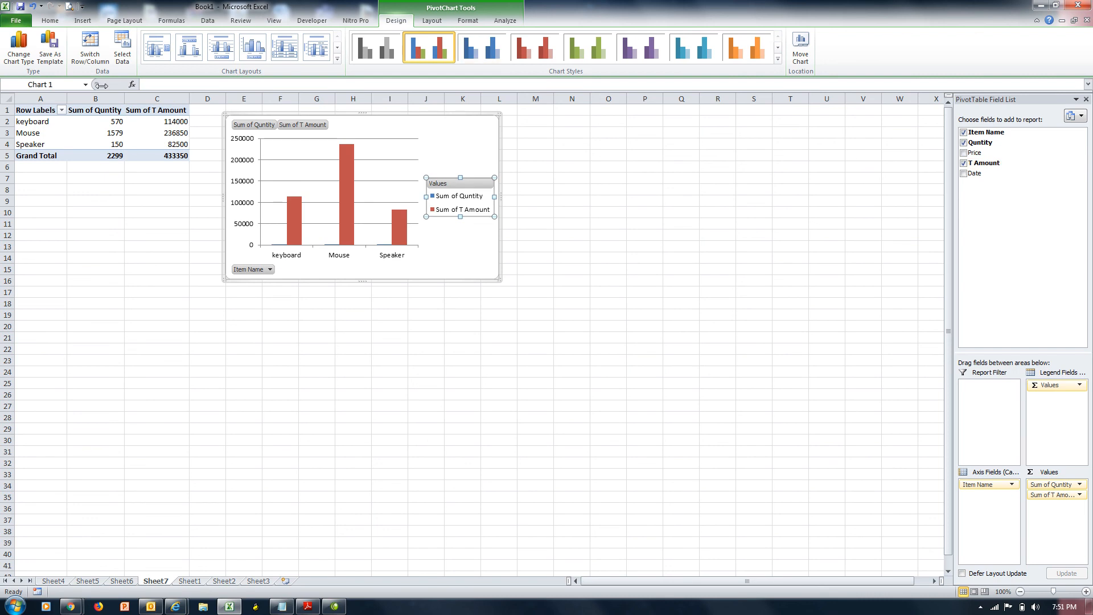
Step: Switch the PivotChart's rows and columns so the values form the axis and Item Name forms the legend
{"action": "left_click", "coordinate": [87, 47]}
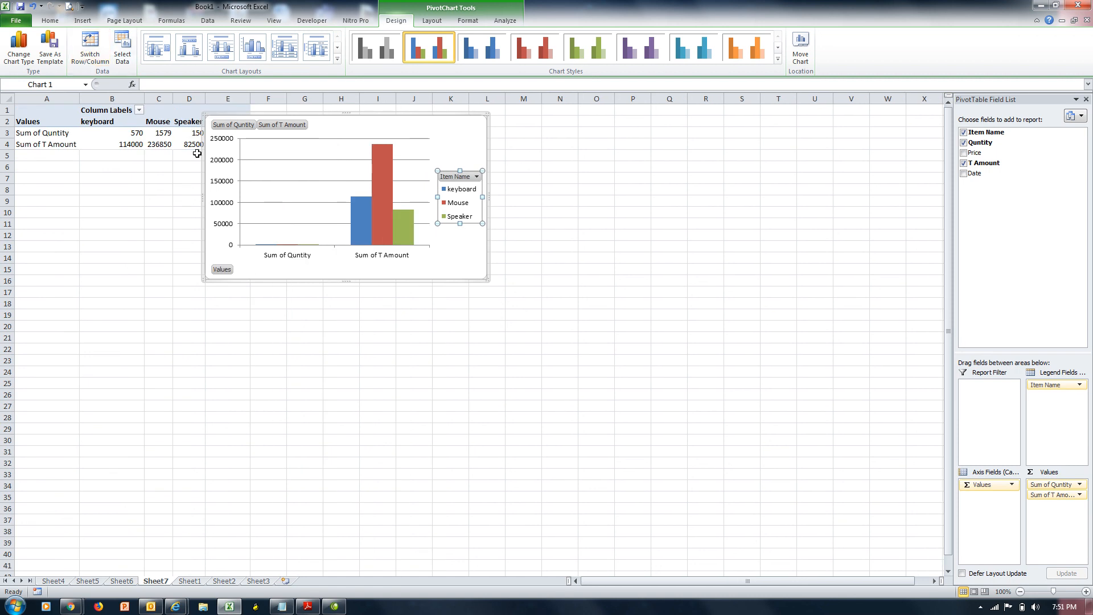
{"action": "left_click", "coordinate": [92, 57]}
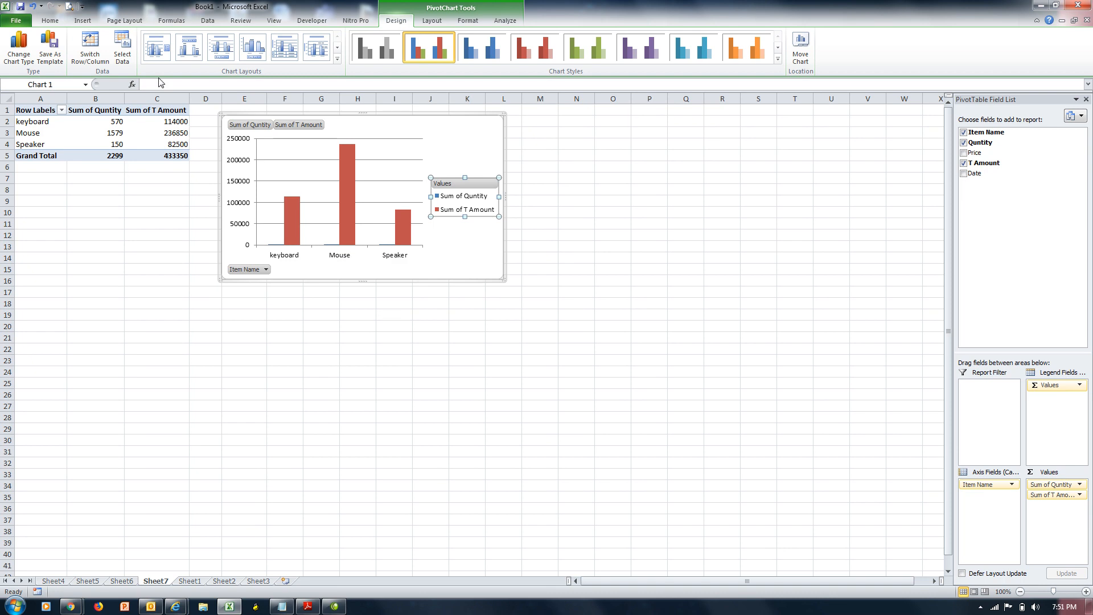
{"action": "left_click", "coordinate": [91, 51]}
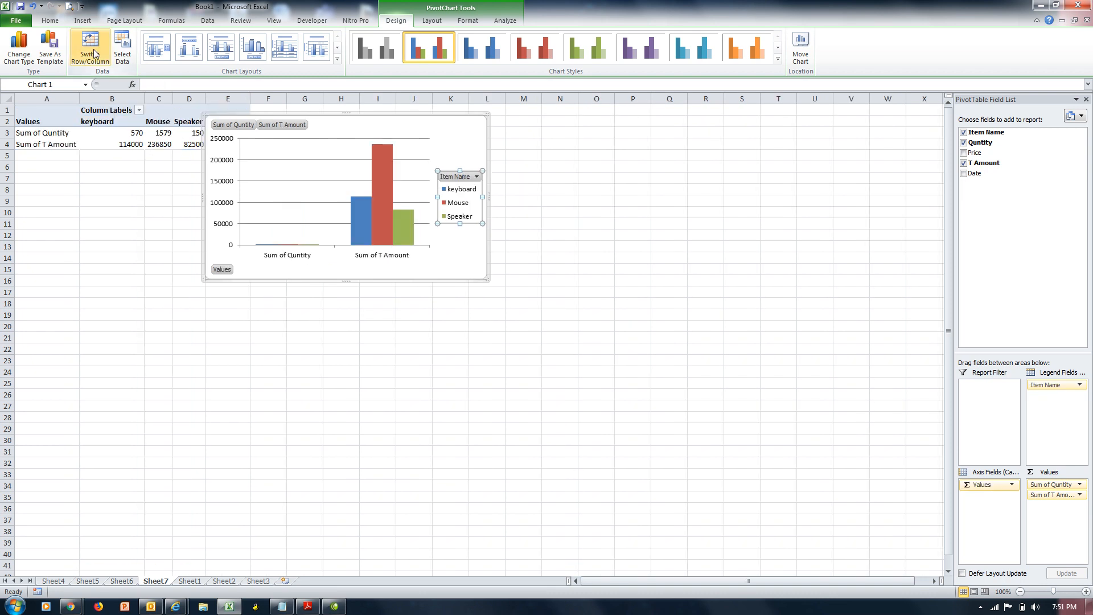
Step: Remove the T Amount field from the PivotChart and close the PivotTable field list
{"action": "mouse_move", "coordinate": [359, 220]}
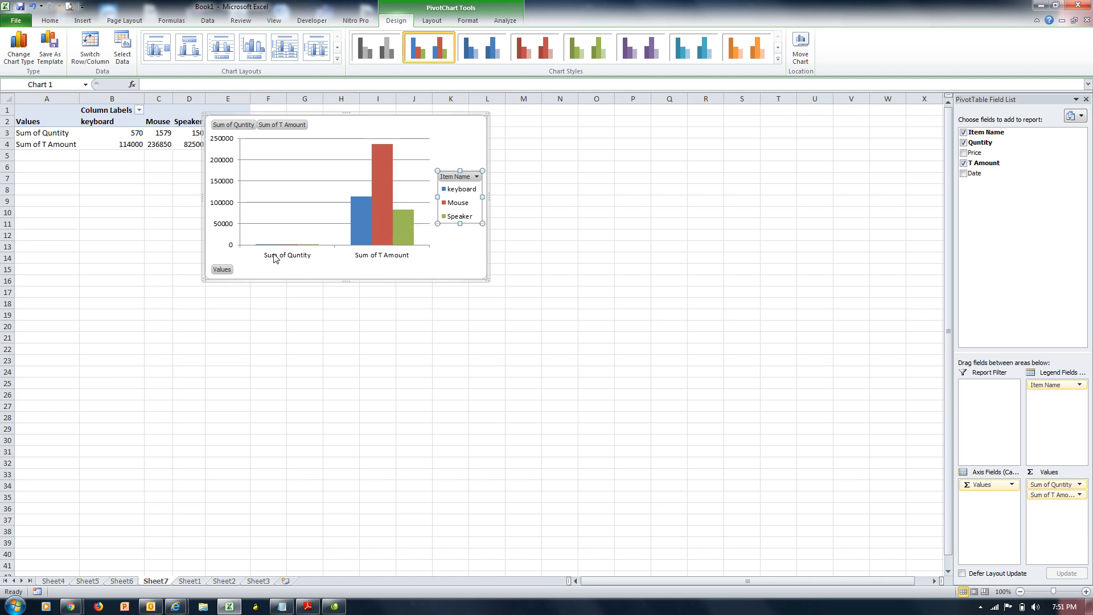
{"action": "mouse_move", "coordinate": [268, 248]}
{"action": "left_click", "coordinate": [963, 163]}
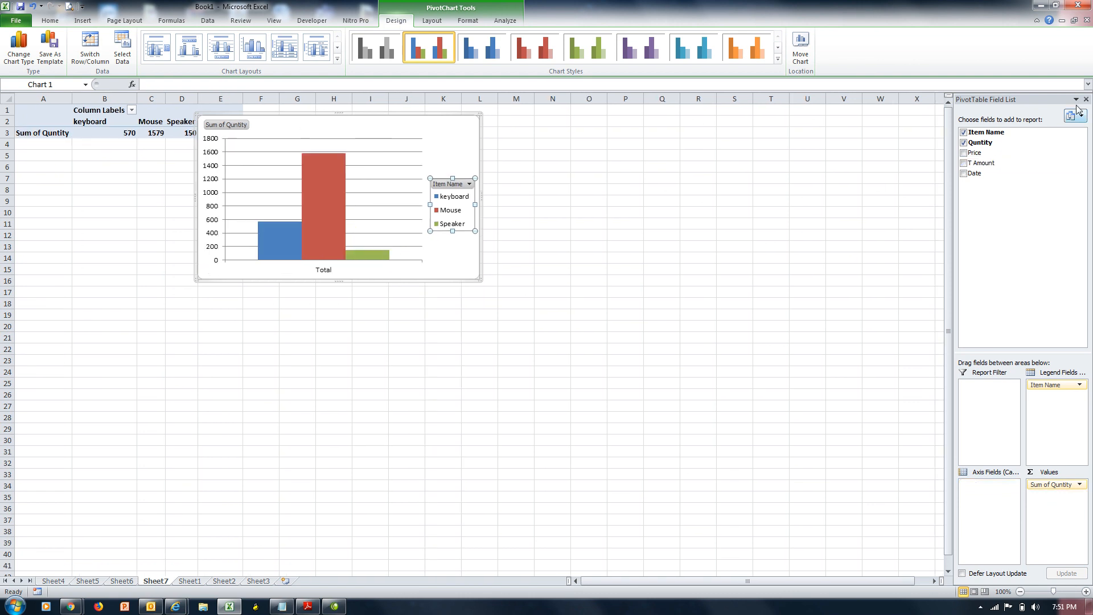
{"action": "left_click", "coordinate": [1086, 99]}
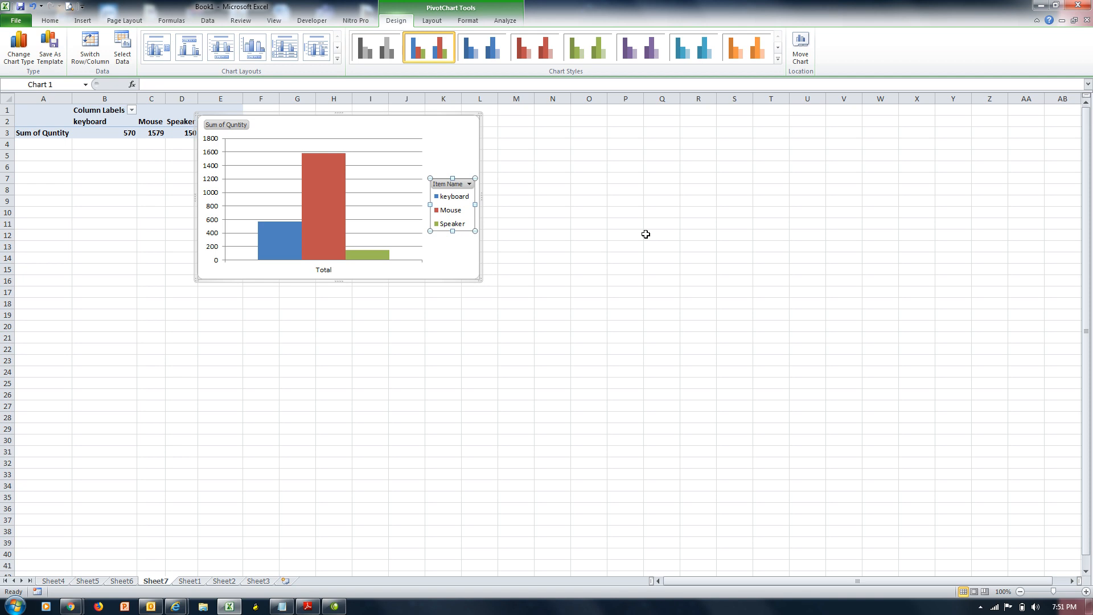
Step: Delete the PivotChart from Sheet7, leaving its PivotTable in place
{"action": "left_click", "coordinate": [374, 114]}
{"action": "key", "text": "Delete"}
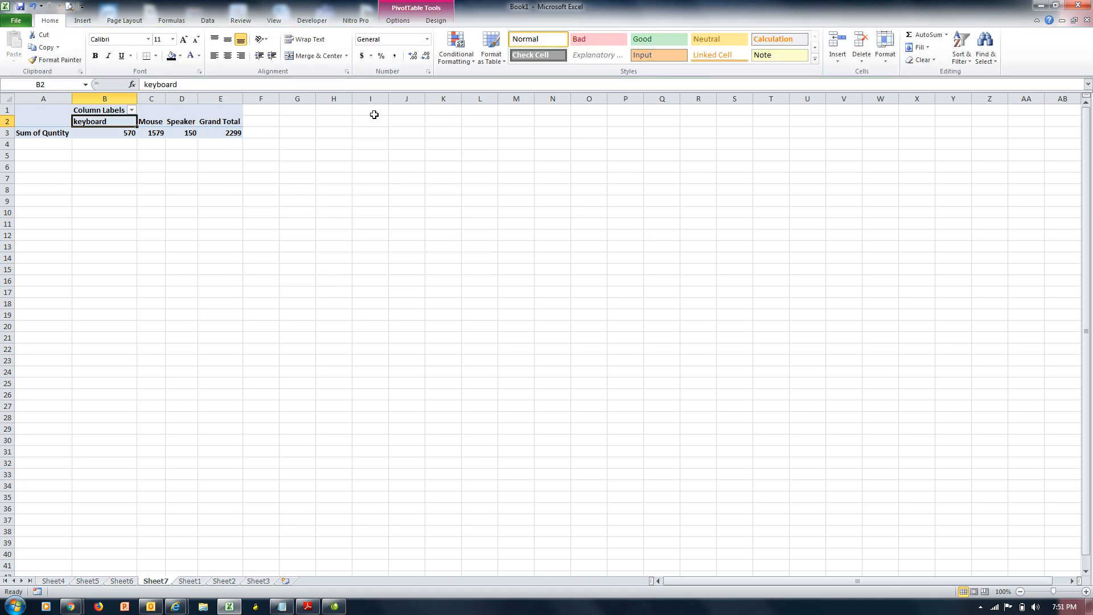
{"action": "left_click", "coordinate": [341, 178]}
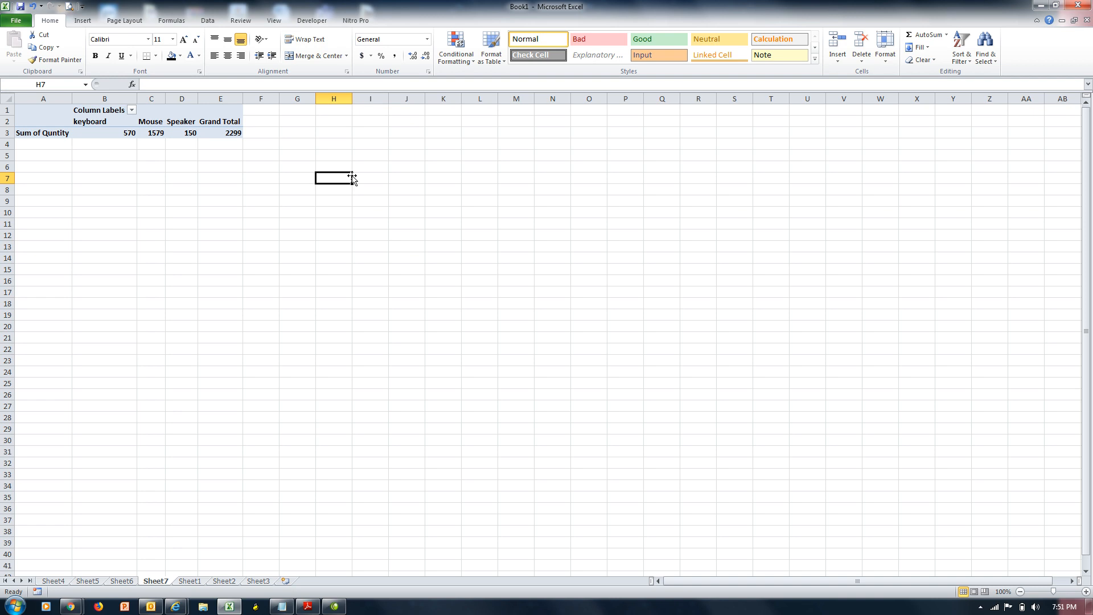
{"action": "left_click", "coordinate": [980, 607]}
{"action": "left_click", "coordinate": [970, 552]}
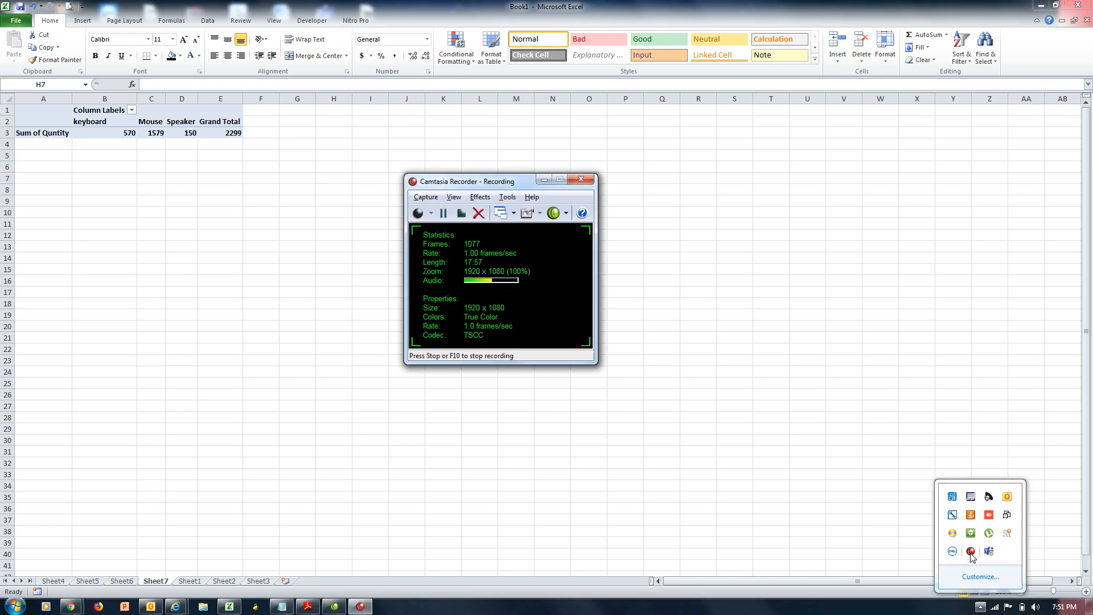